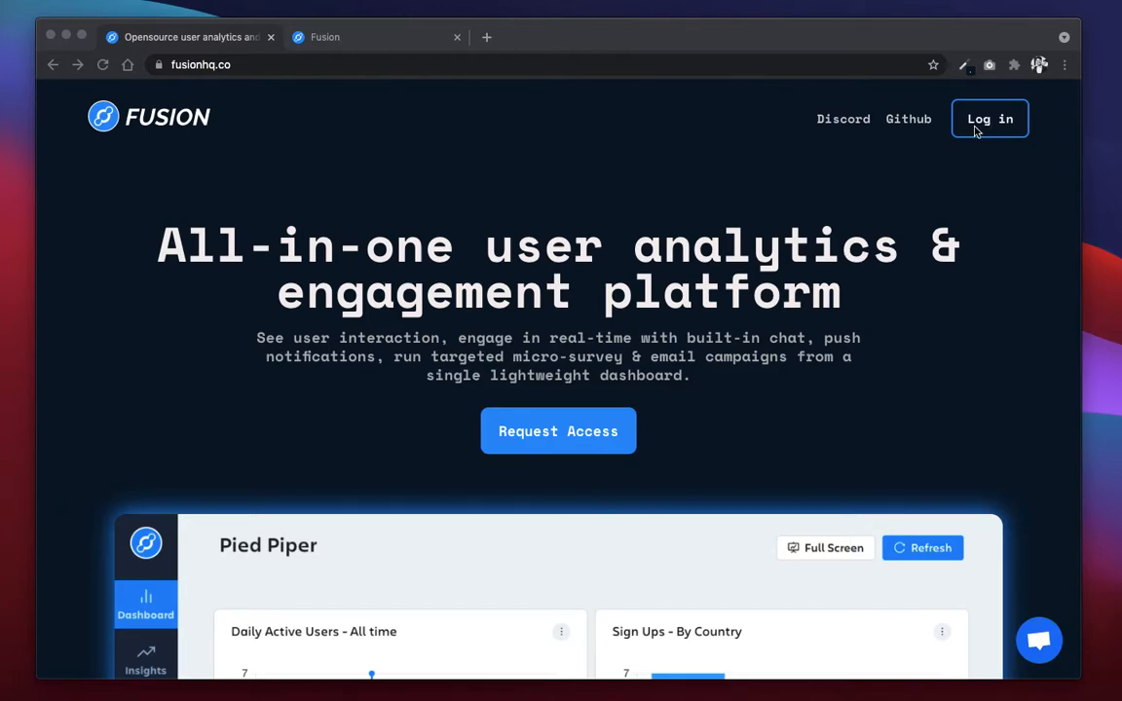
Copy the event tracking code snippet from the Setup New Project wizard and continue to the project URL stage
click(370, 39)
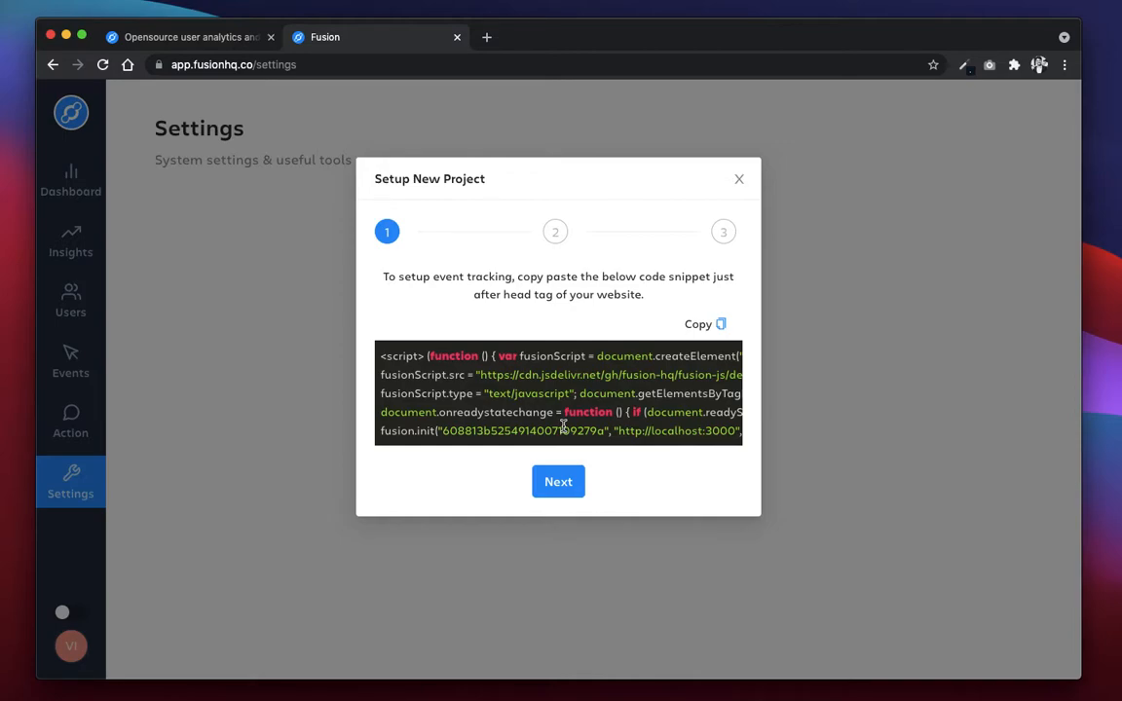
click(721, 327)
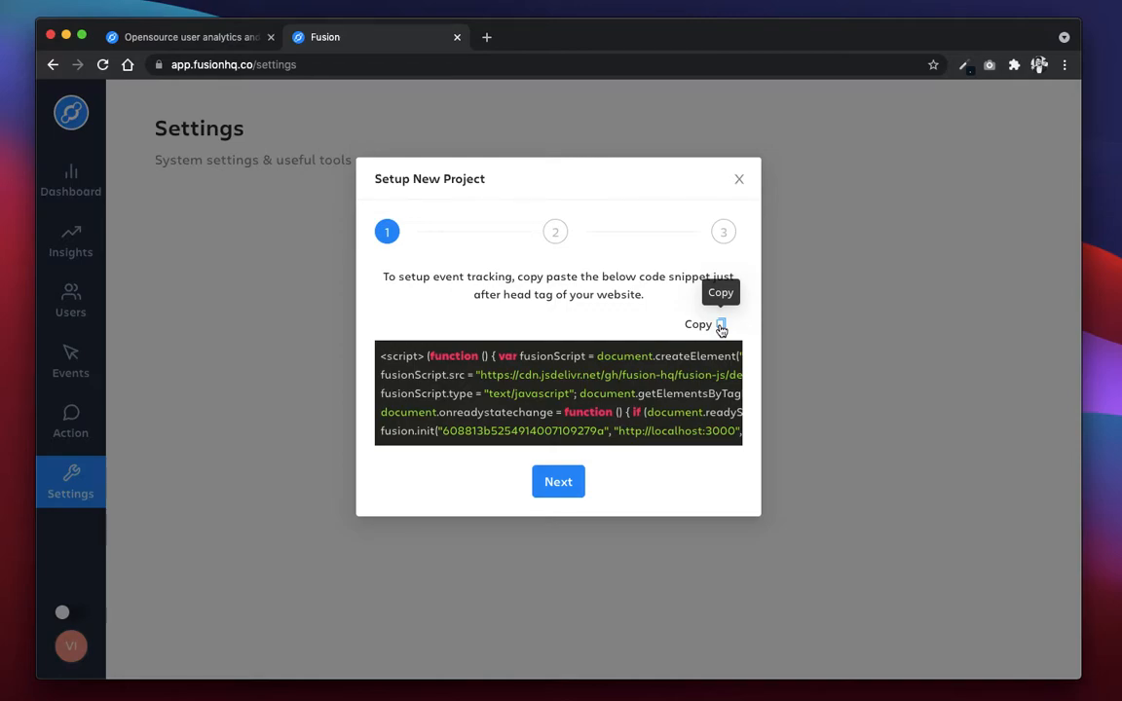
click(561, 483)
Review the allowed project URLs, including fusionhq.co, go on to the wizard's final stage and close the wizard
click(546, 324)
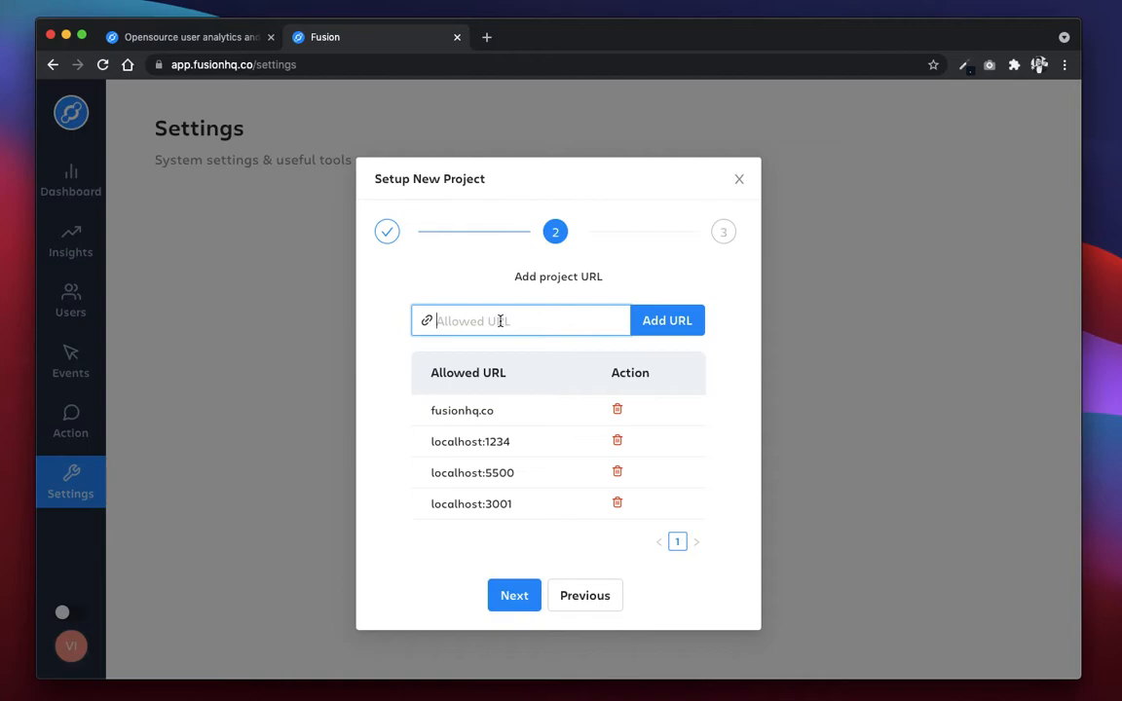
drag(432, 410, 474, 410)
double_click(472, 410)
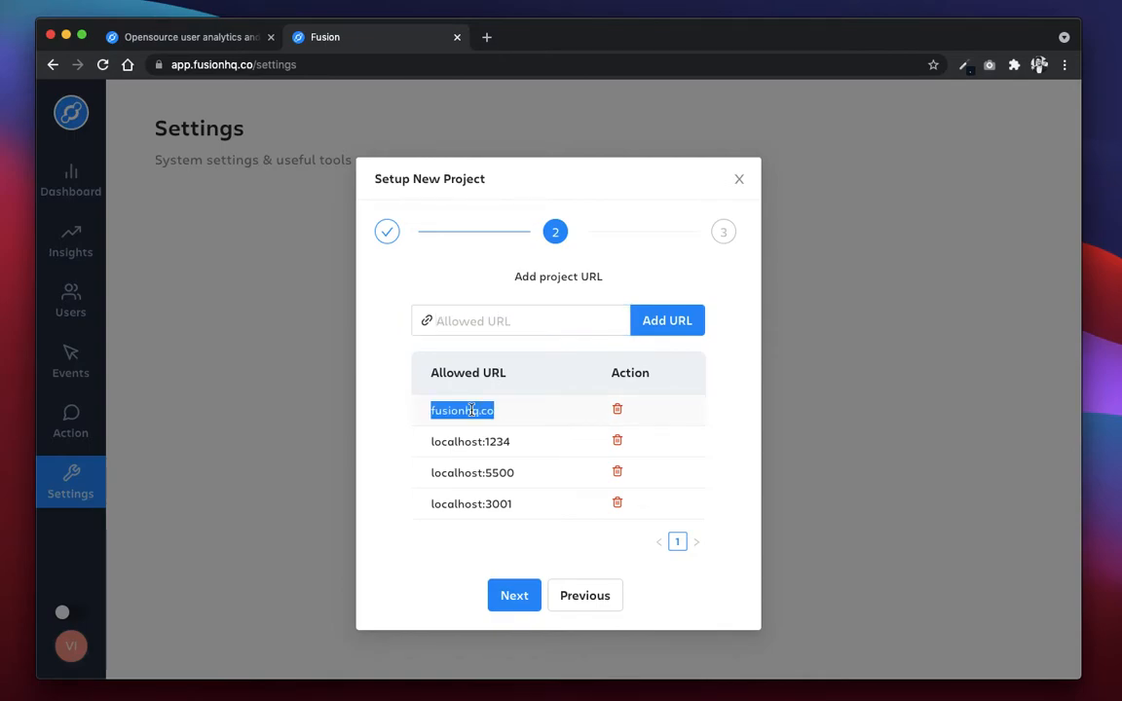
click(531, 596)
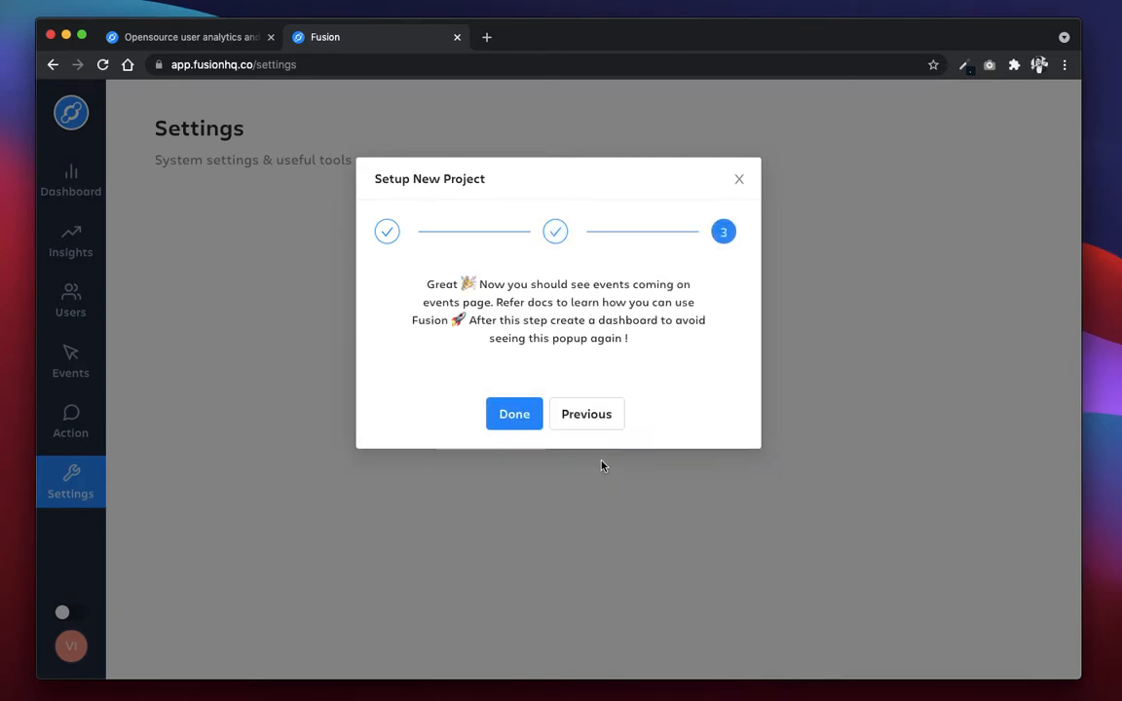
click(739, 181)
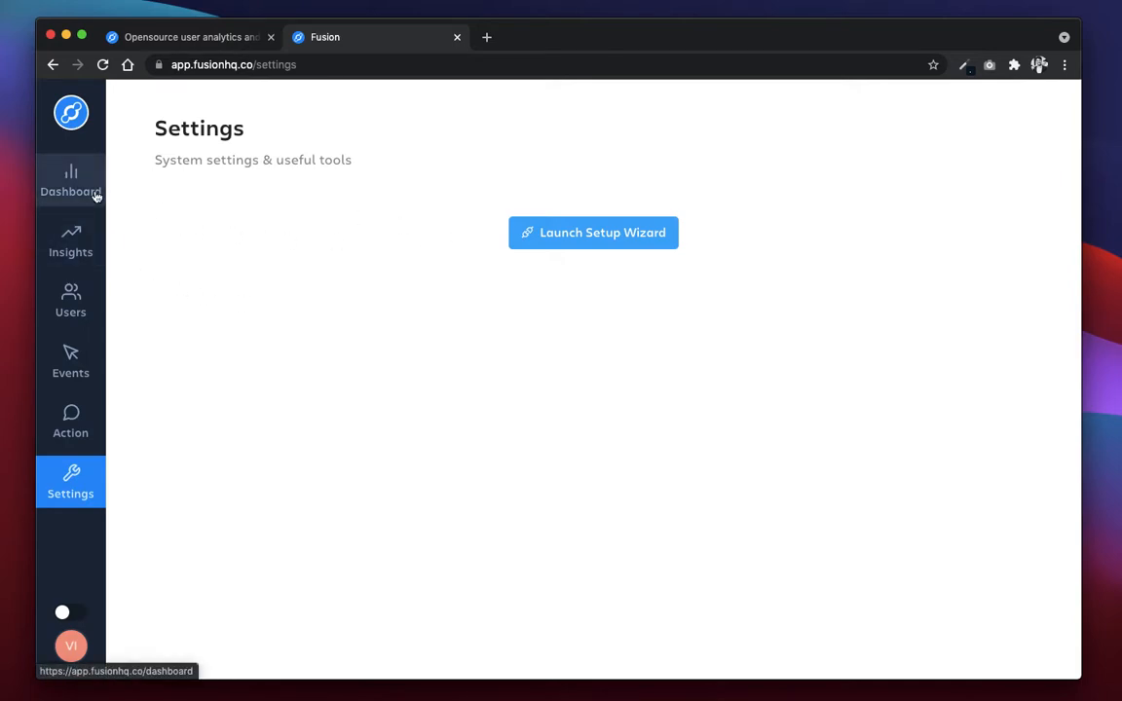
Examine the name and description fields of the new dashboard form on the Dashboards page, closing it without creating a dashboard
click(57, 195)
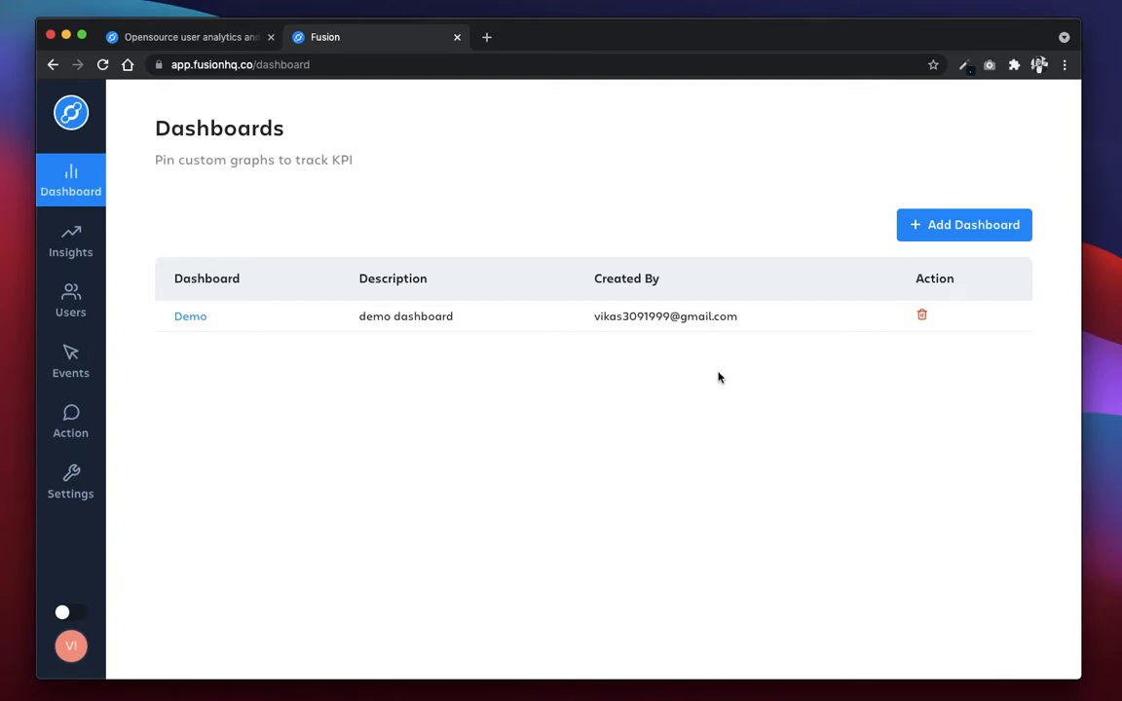
click(926, 231)
click(631, 238)
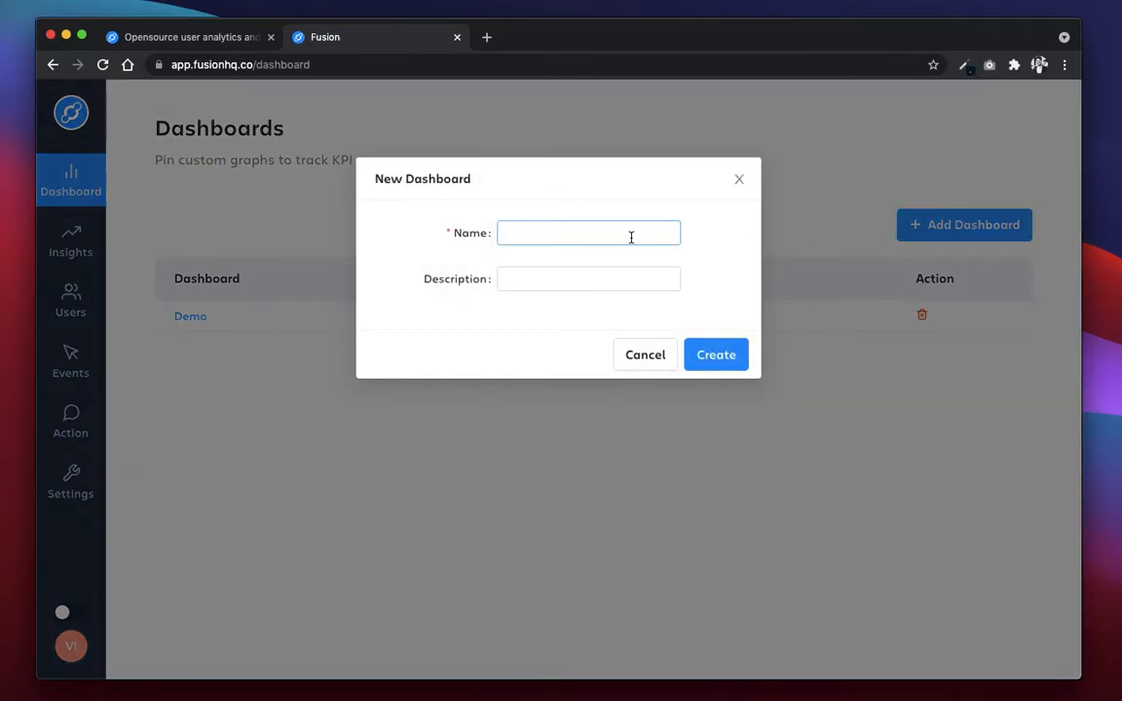
click(631, 238)
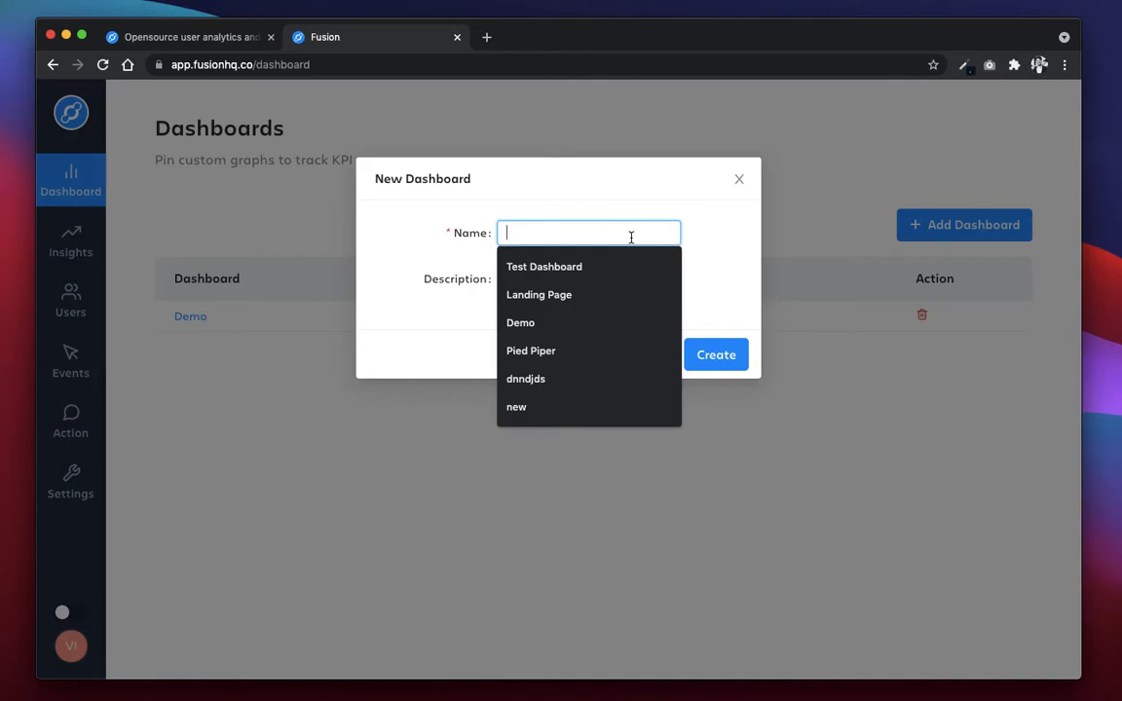
click(619, 265)
click(618, 273)
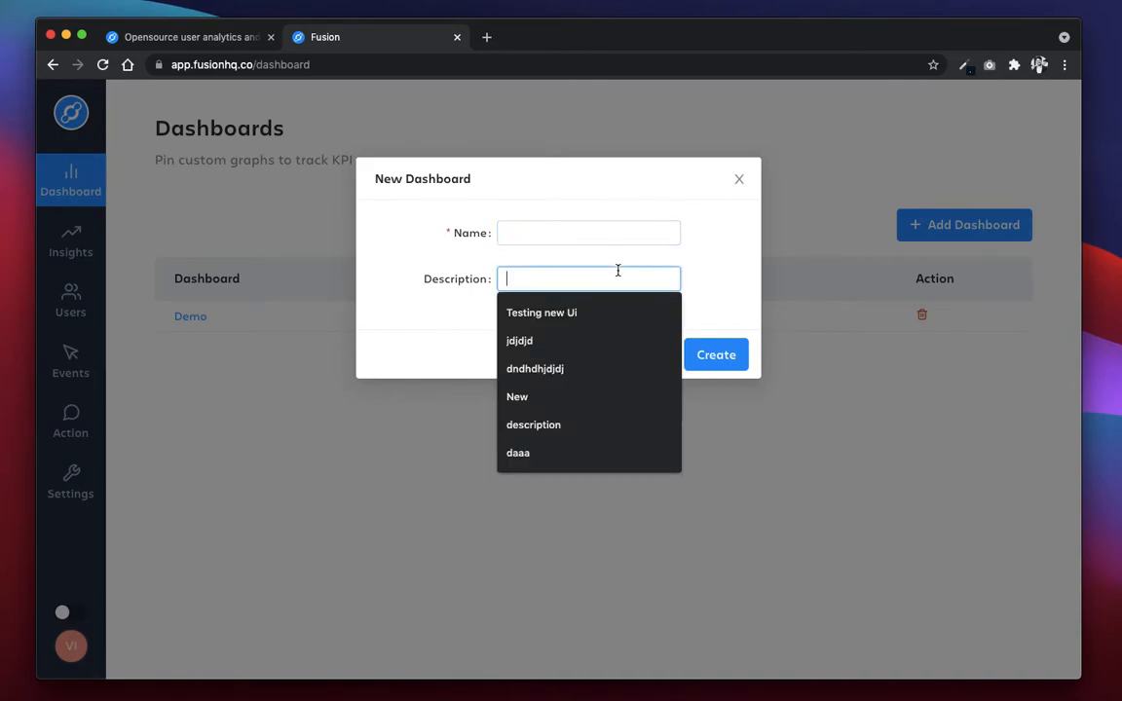
click(751, 282)
click(739, 179)
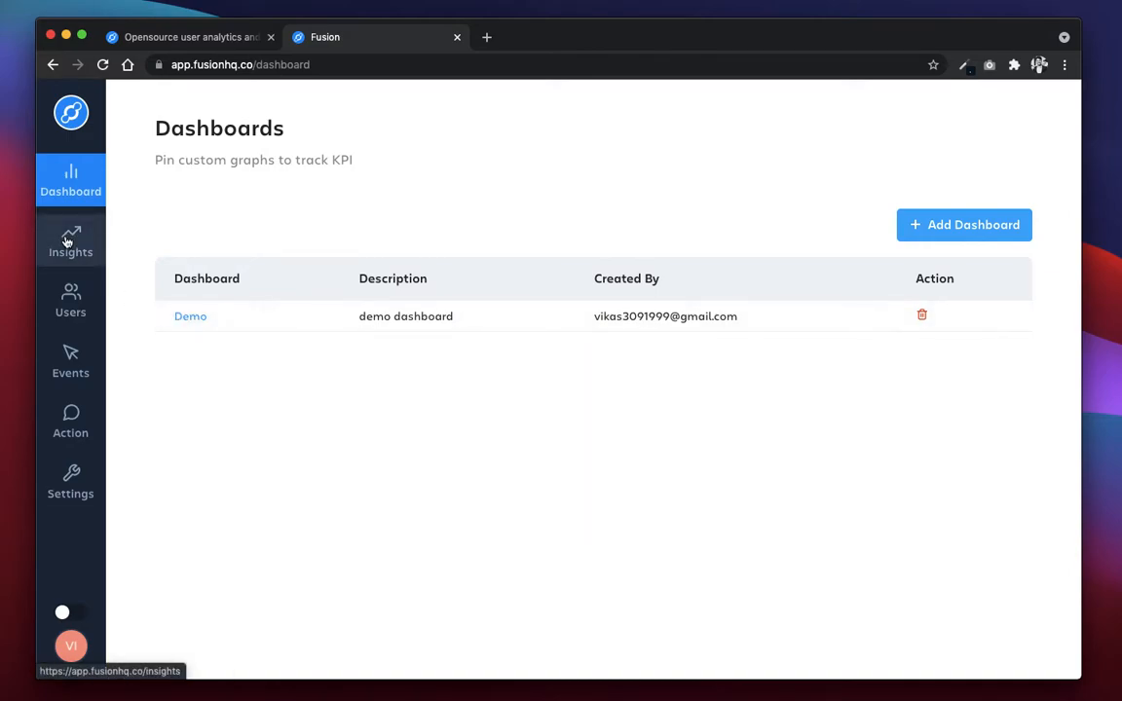
Open the Events page and inspect the recorded properties of the first Pageview event, collapsing its details when done
click(69, 369)
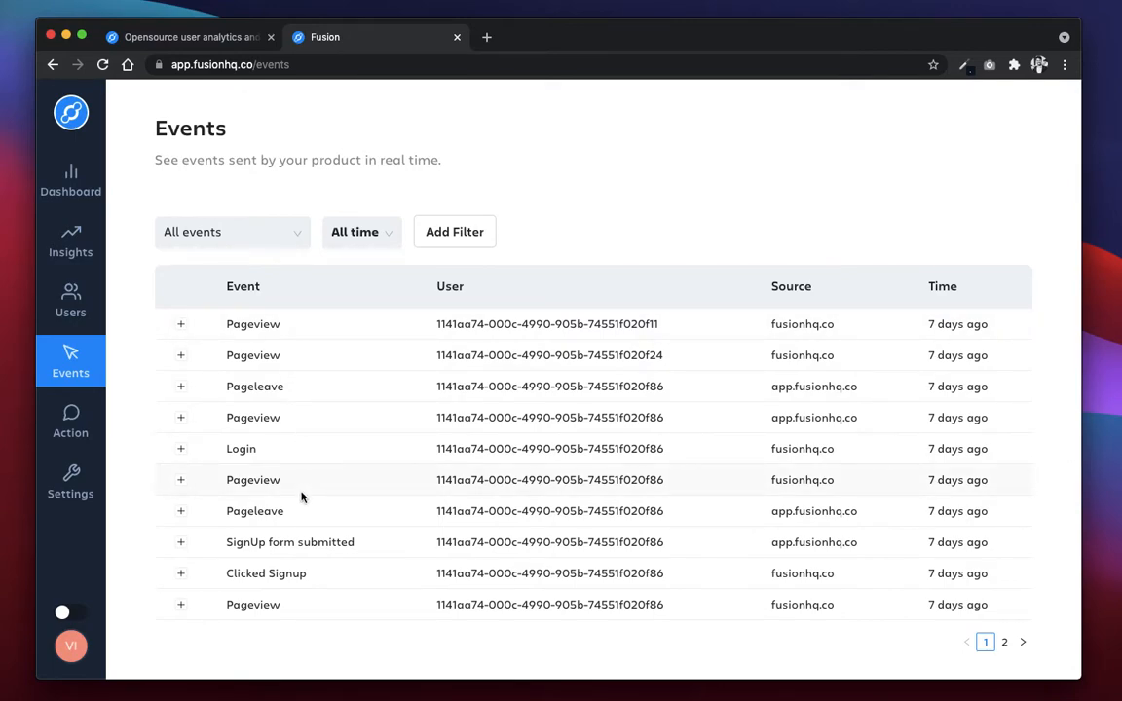
click(181, 325)
scroll(308, 432, down, 2)
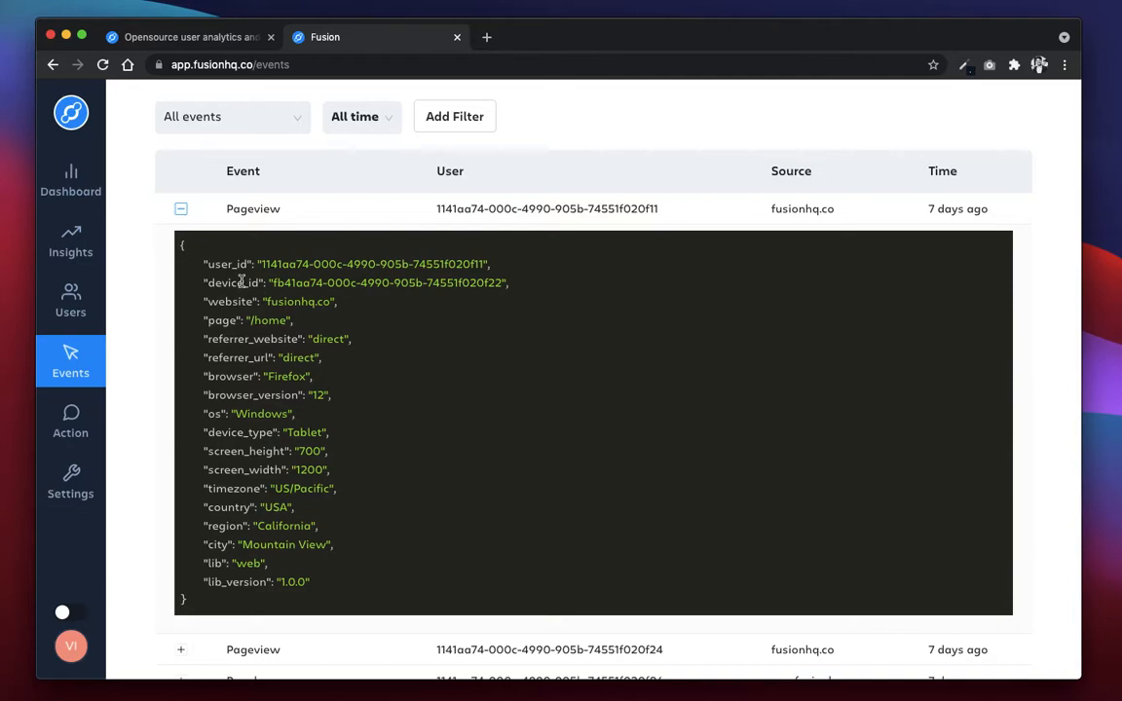
click(181, 214)
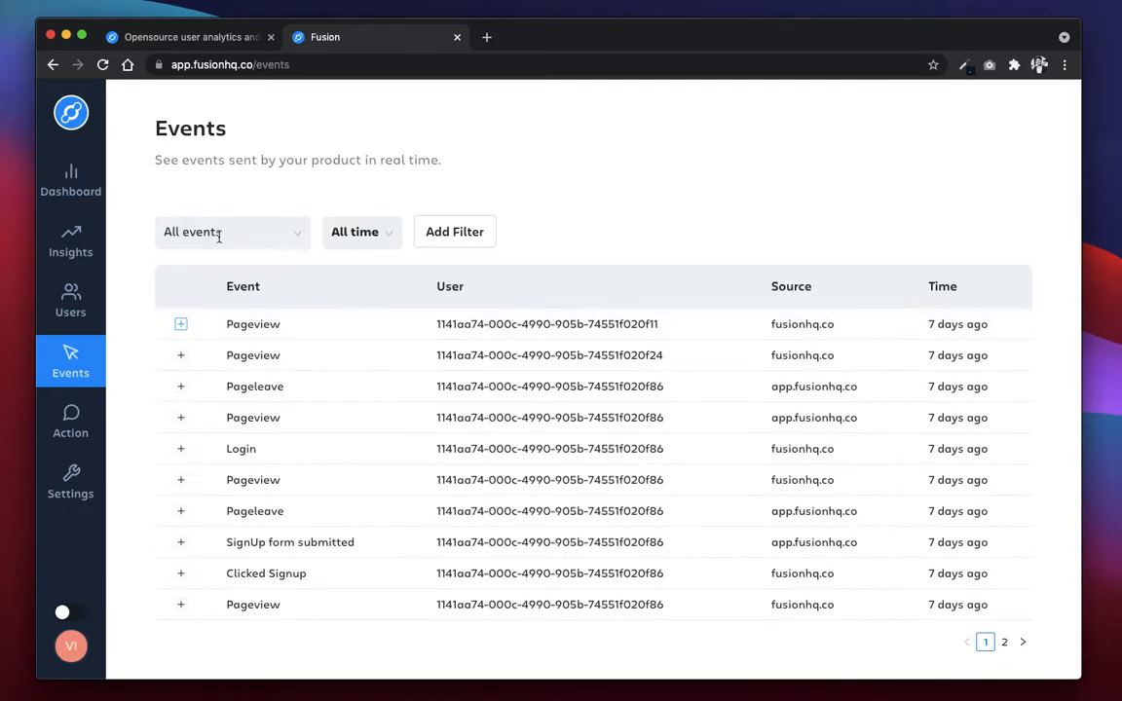
Check the time range options, filter the events list to Clicked Signup and reset it to all events
click(367, 233)
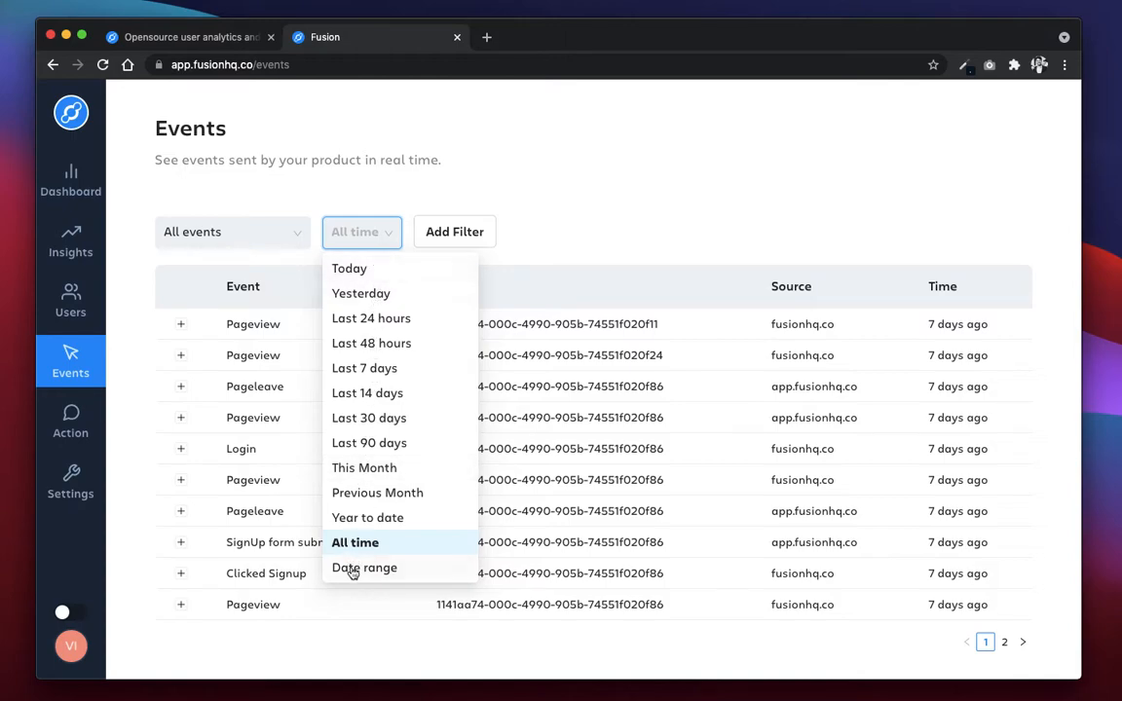
click(263, 240)
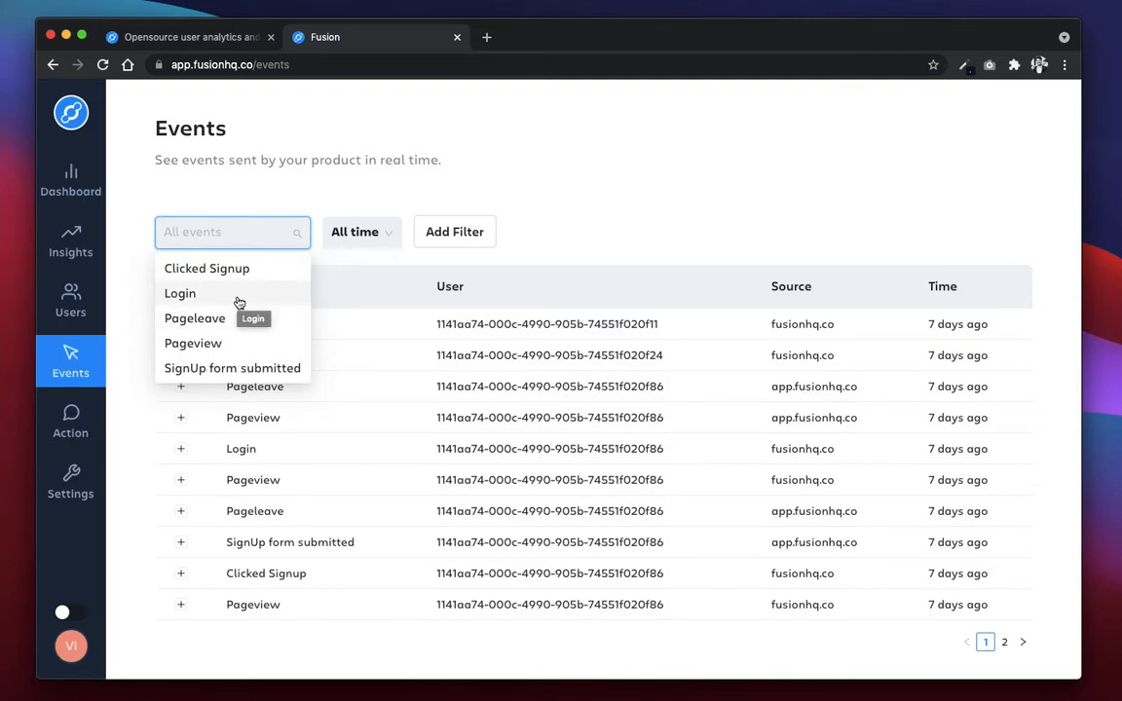
click(249, 268)
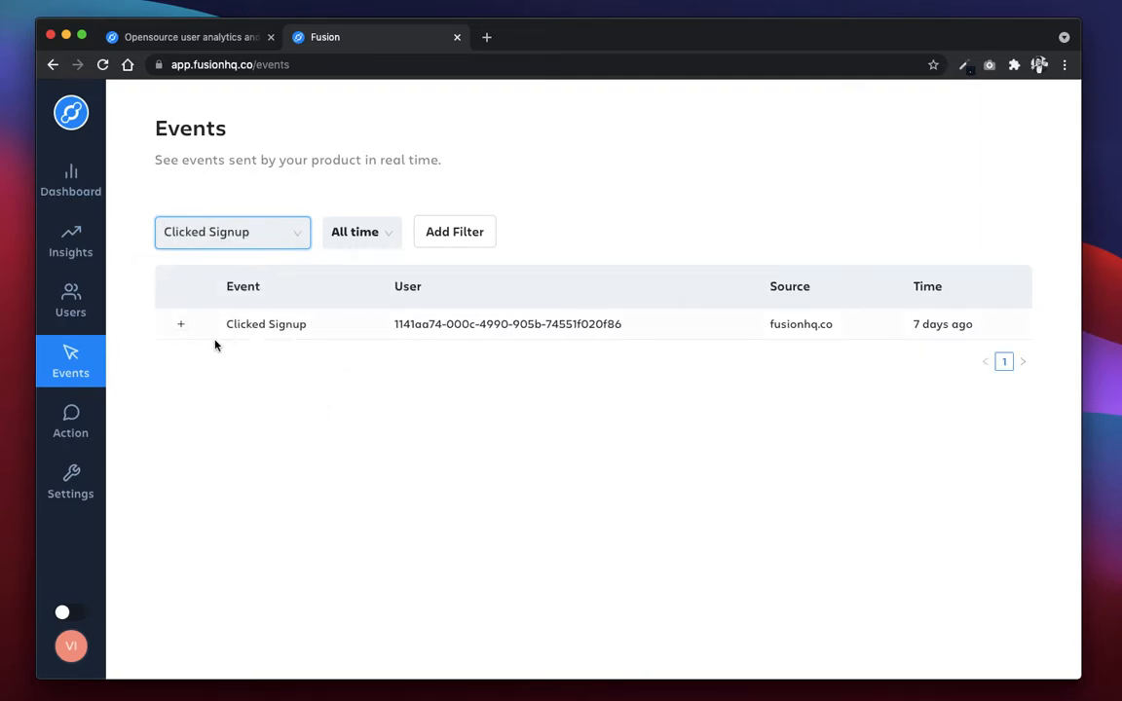
click(230, 240)
click(297, 235)
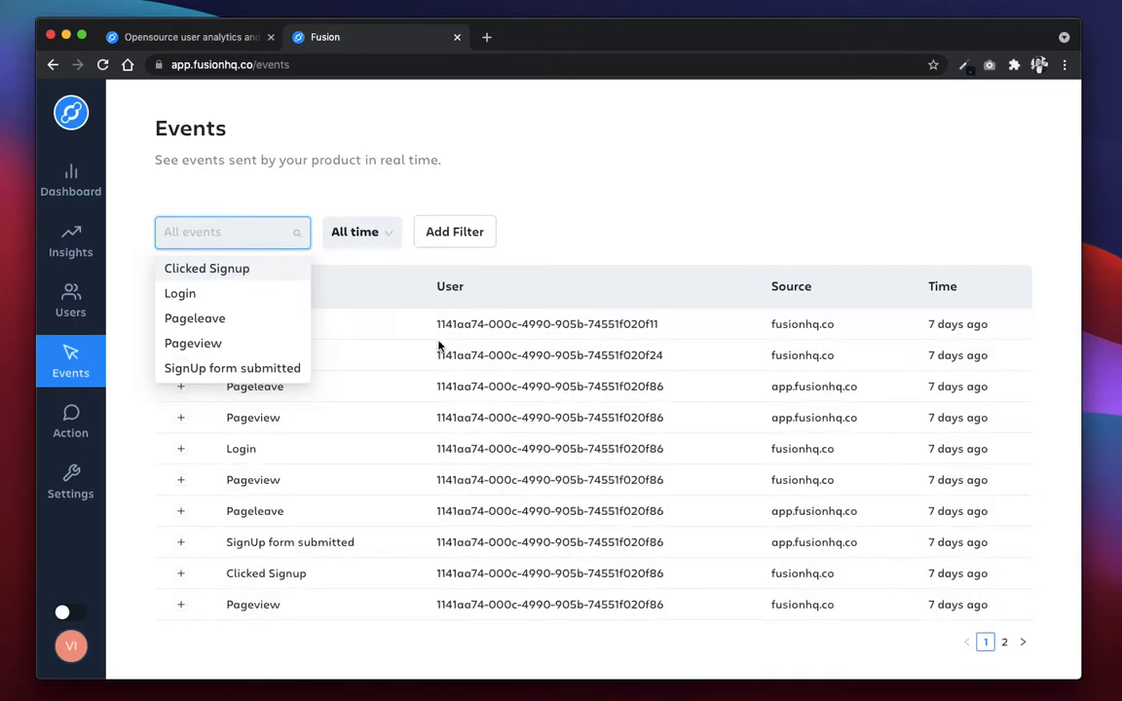
click(441, 285)
Filter the events to those where country is equal India, review the list and remove the filter
click(465, 239)
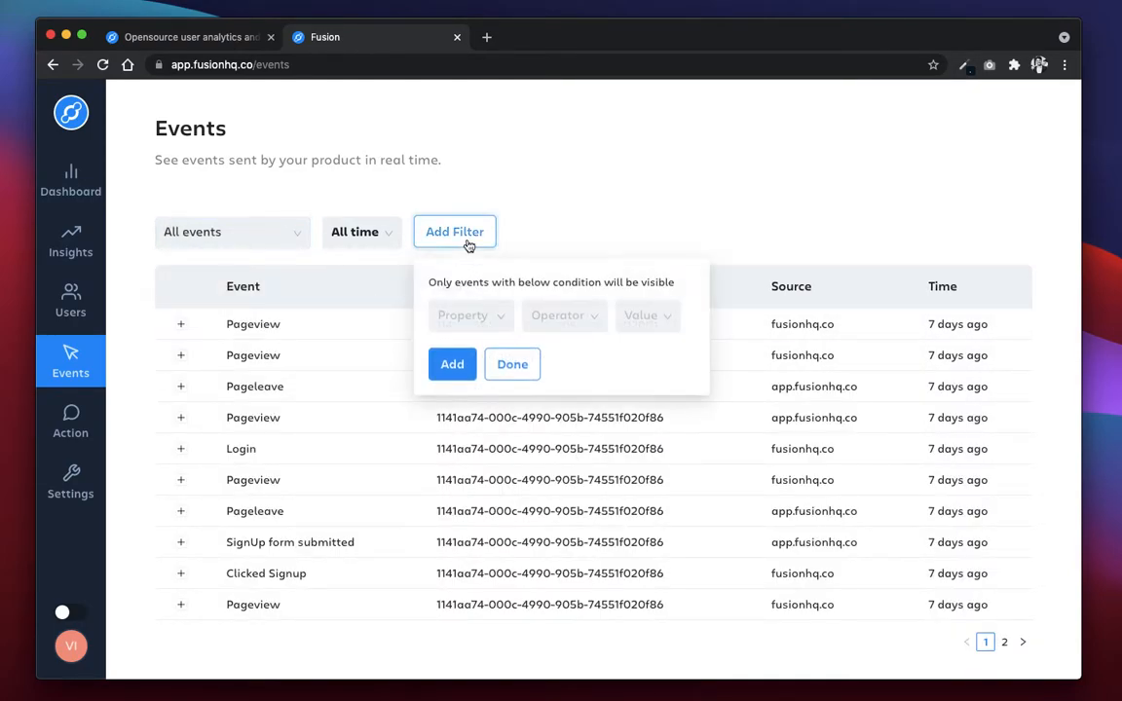
click(472, 316)
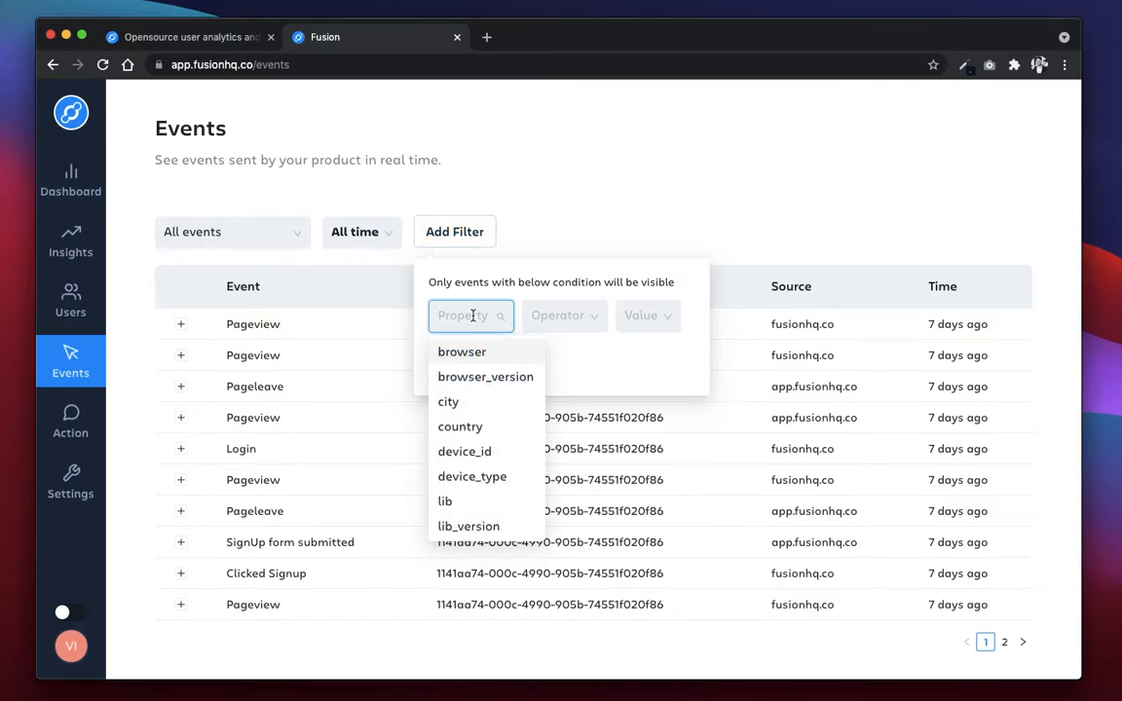
text(ciun=)
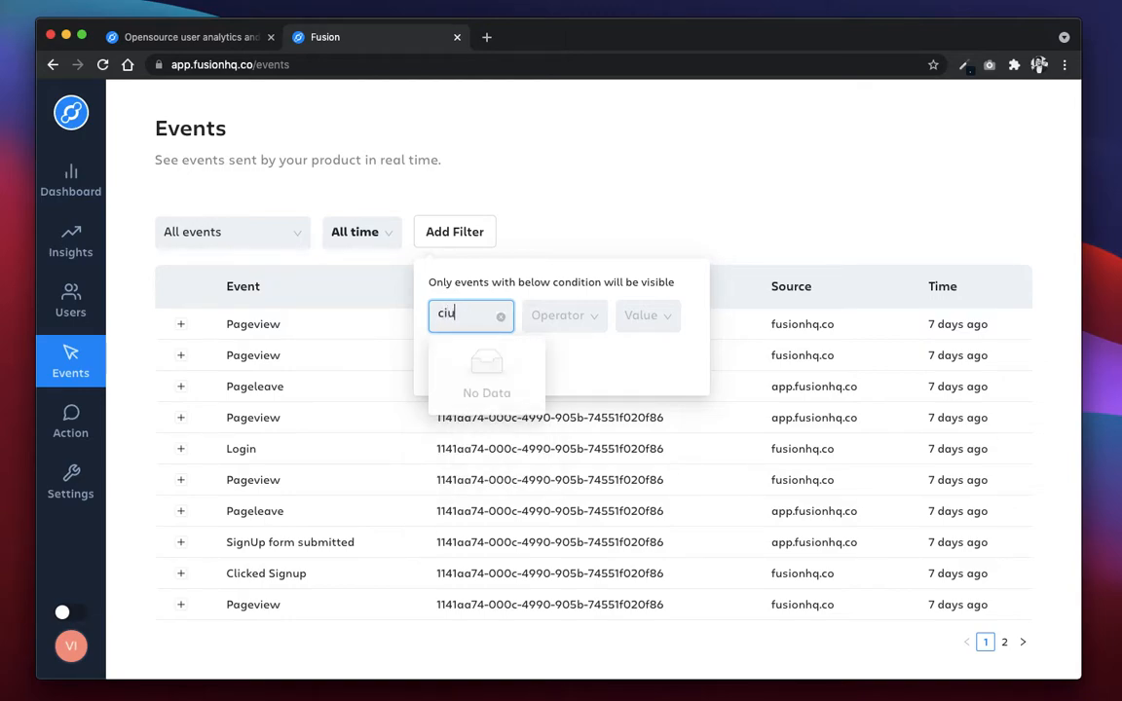
key(BackSpace)
key(BackSpace)
key(BackSpace)
key(BackSpace)
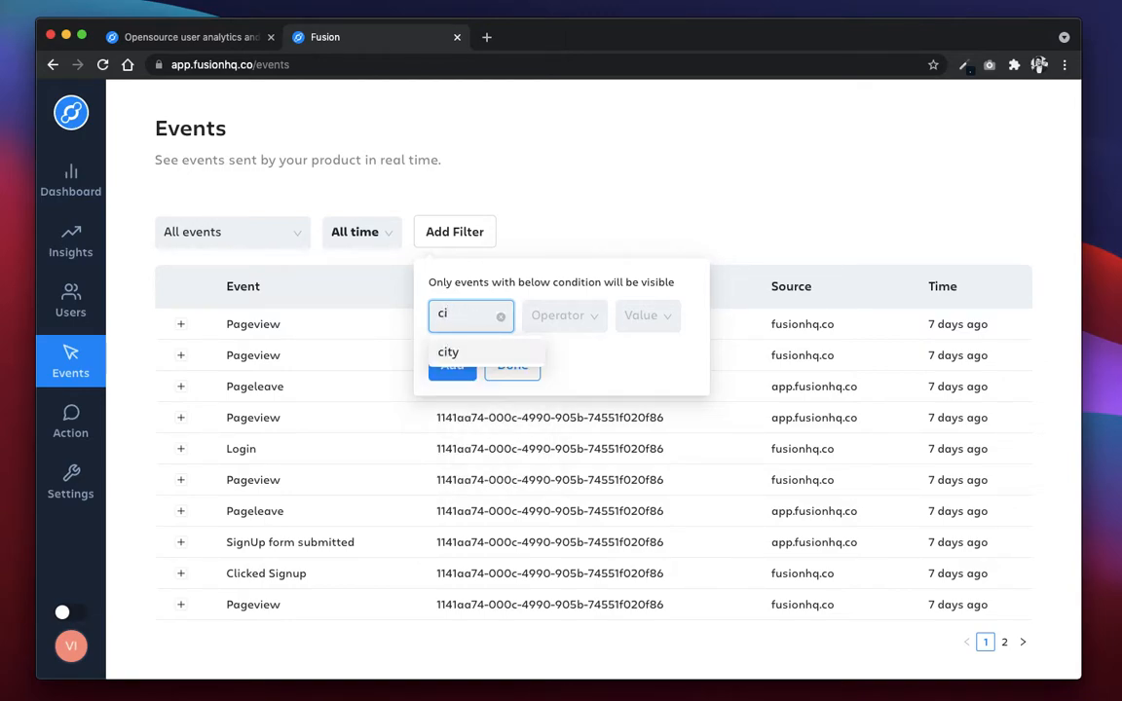
text(ou)
click(460, 352)
click(557, 317)
click(560, 351)
click(626, 316)
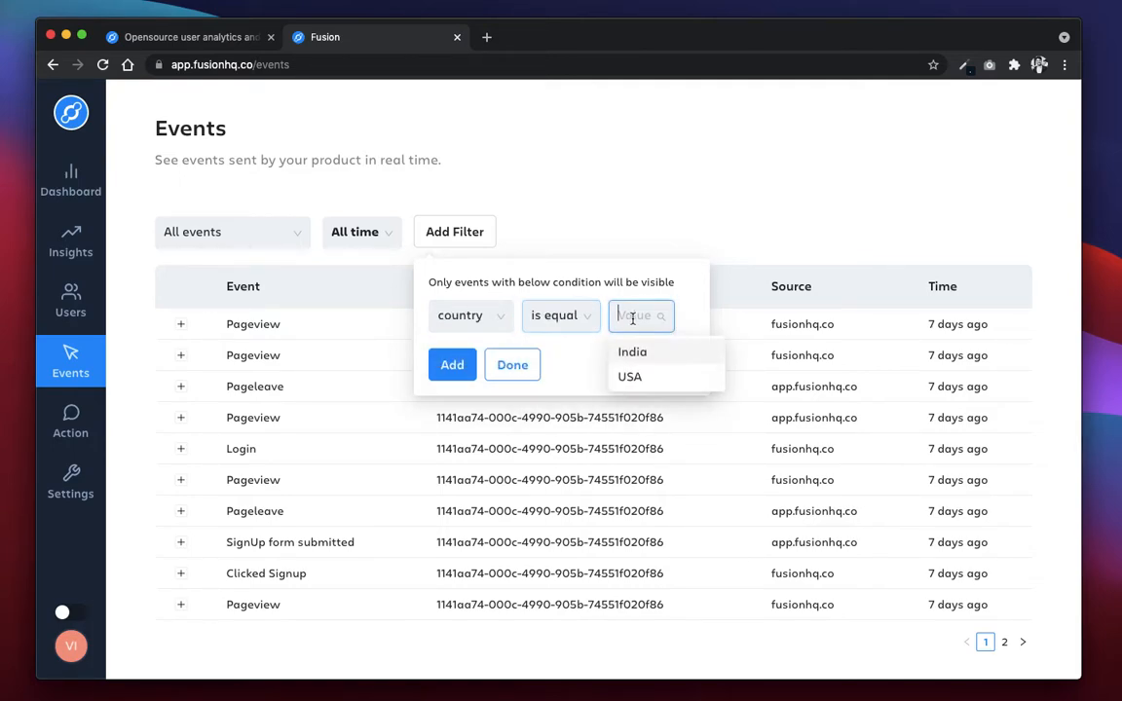
click(632, 351)
click(453, 364)
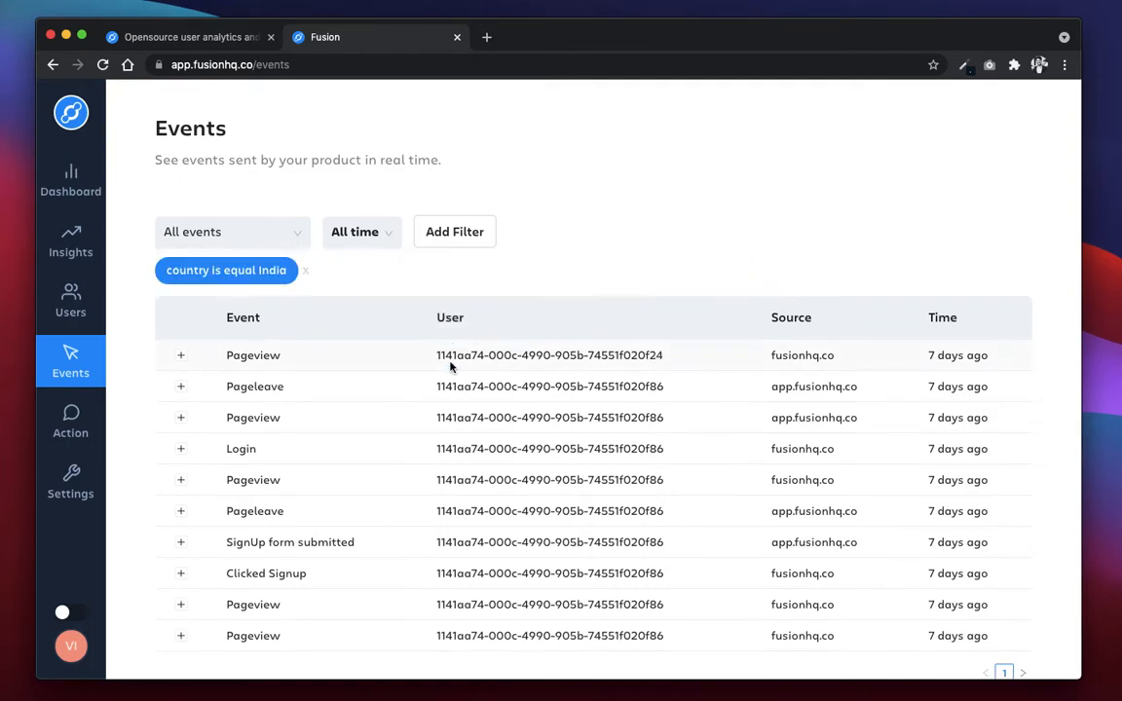
scroll(240, 421, down, 1)
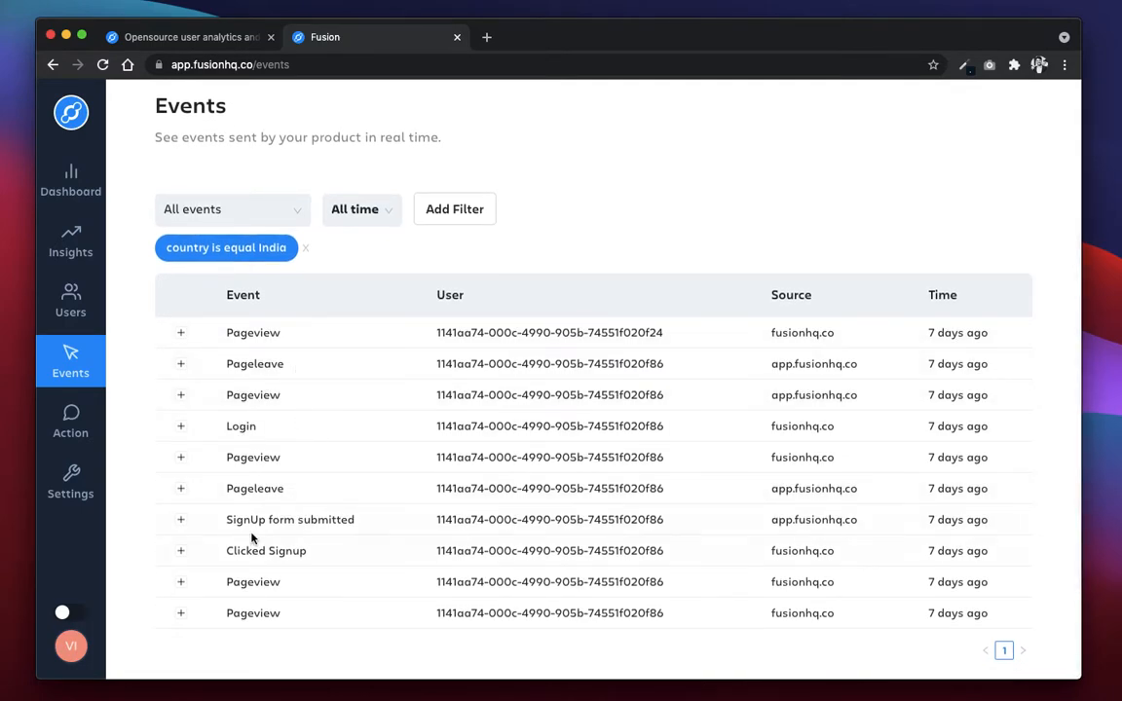
click(307, 253)
Filter the events to those where page is equal /pricing, and remove that filter after viewing the list
click(448, 234)
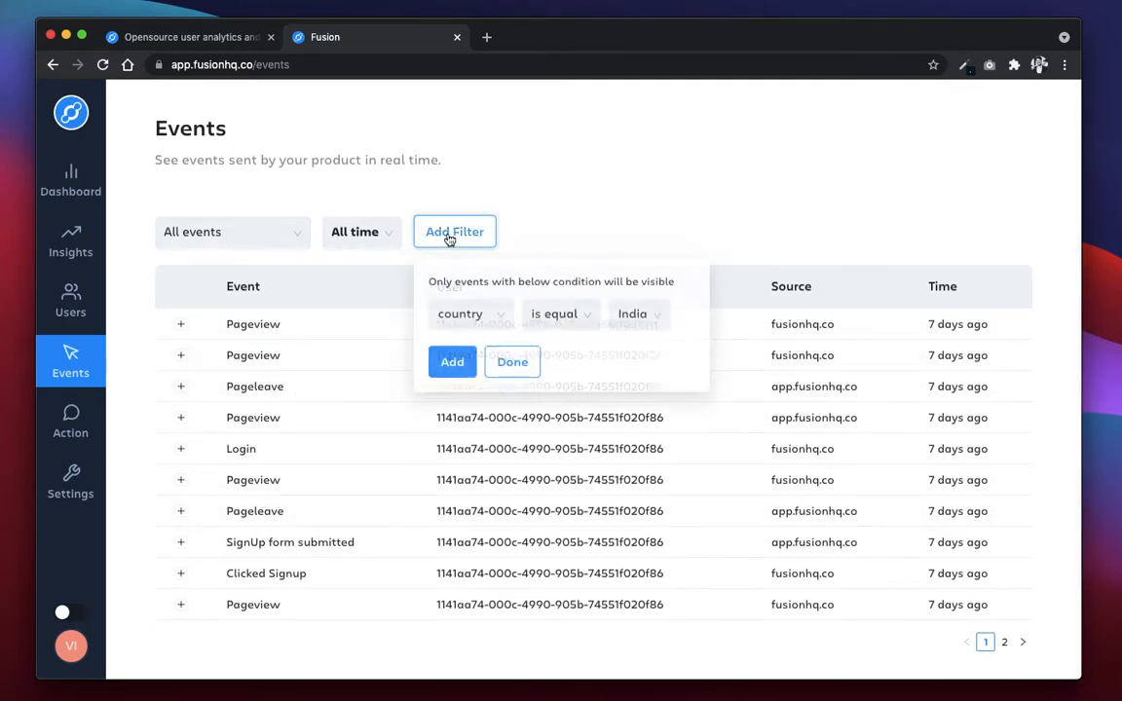
click(485, 321)
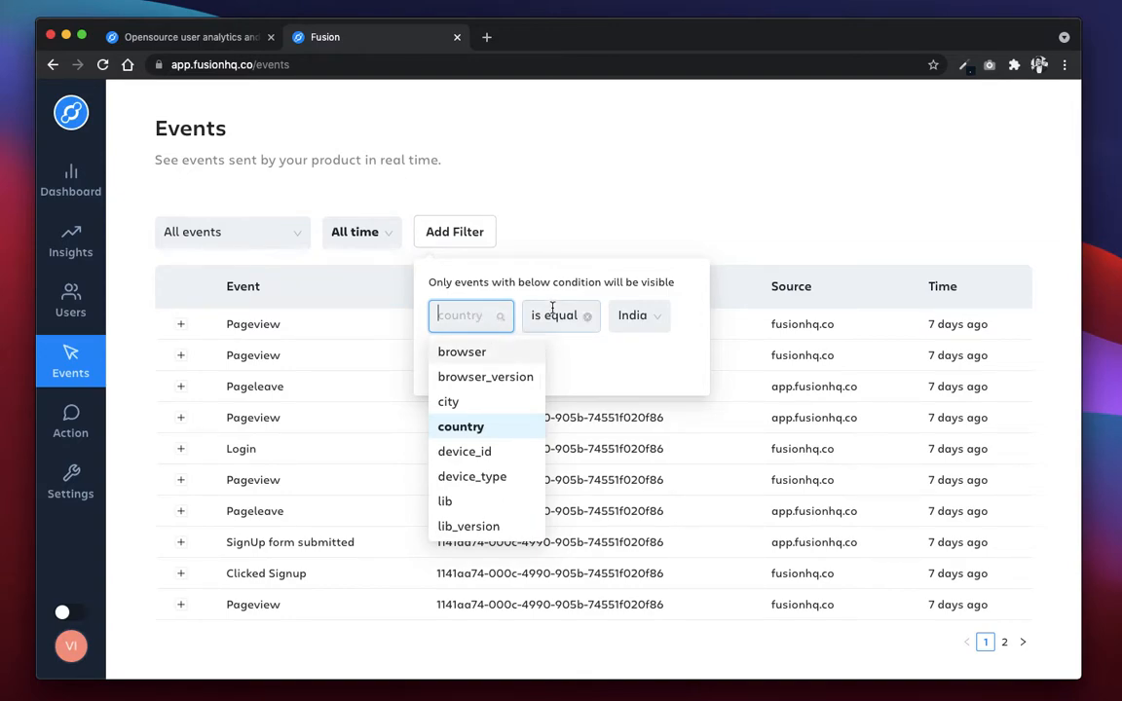
scroll(478, 423, down, 5)
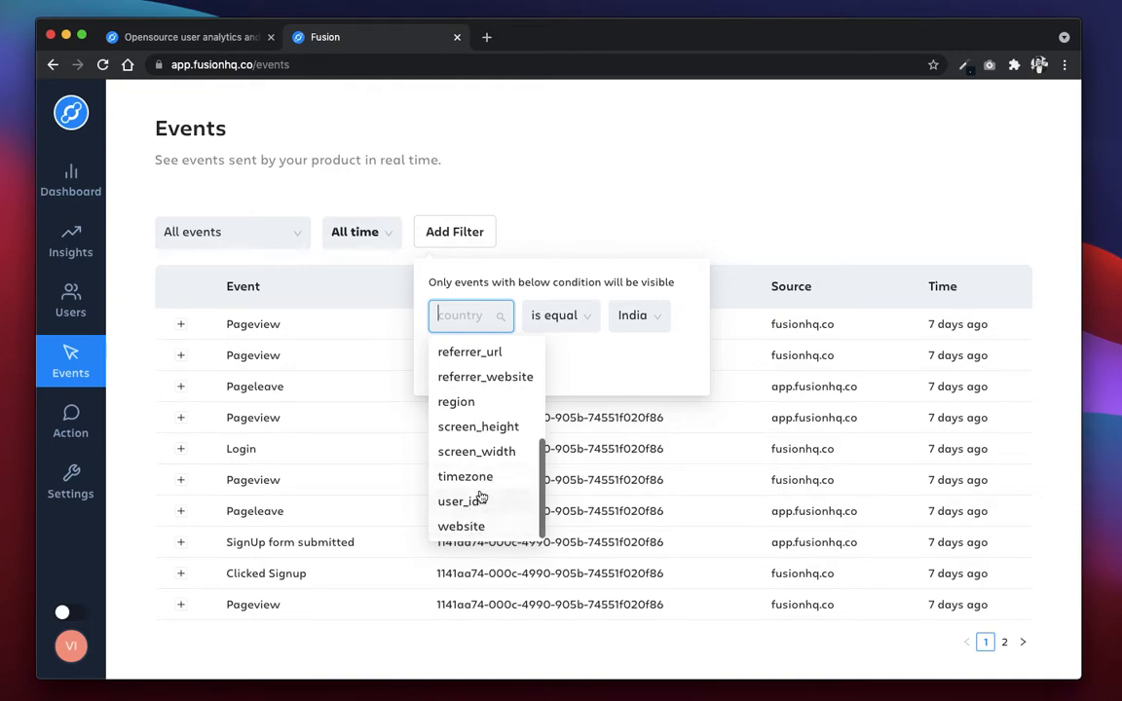
scroll(495, 380, up, 2)
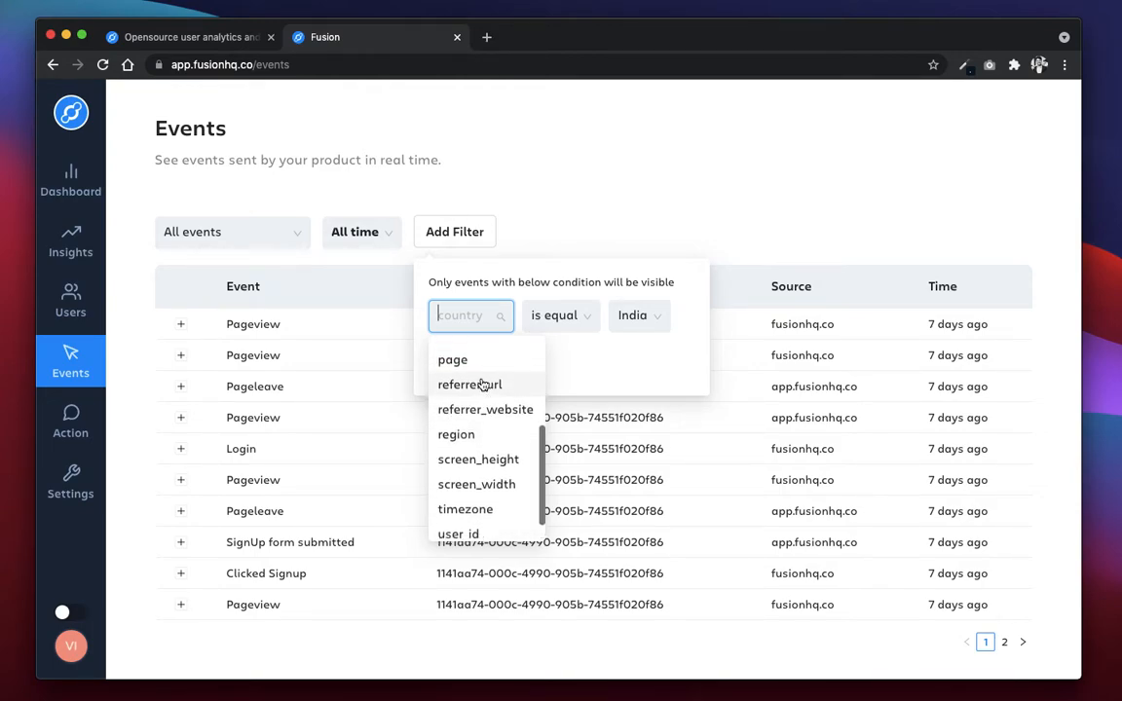
click(496, 369)
click(631, 315)
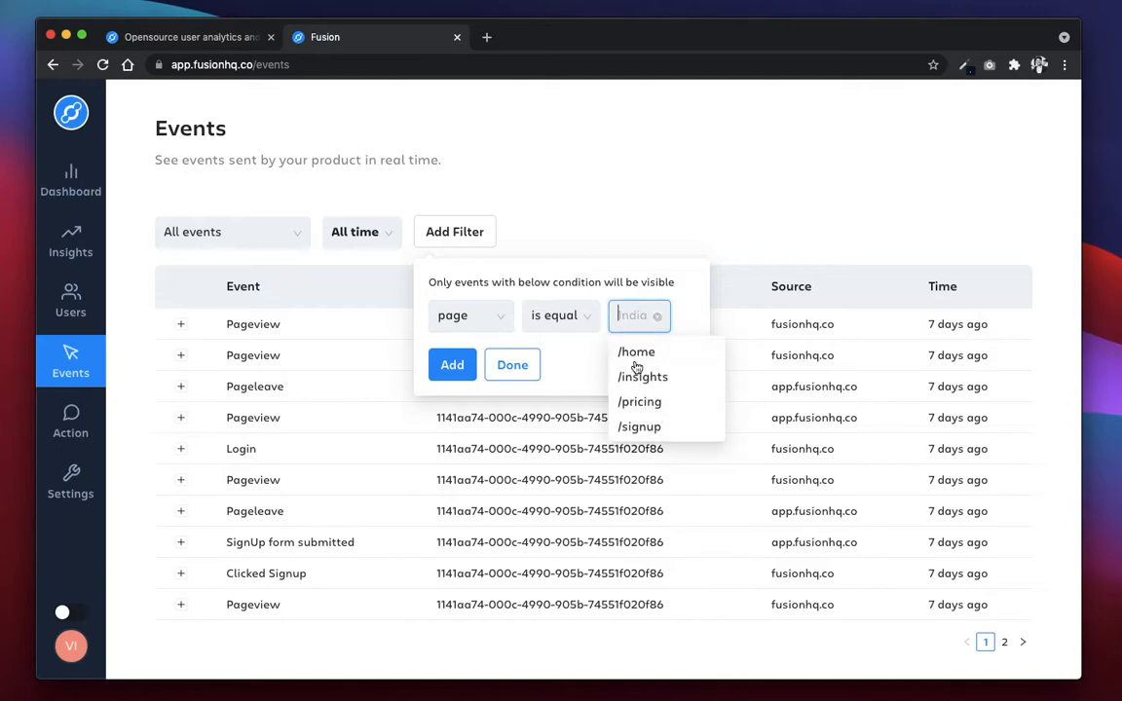
click(640, 400)
click(452, 365)
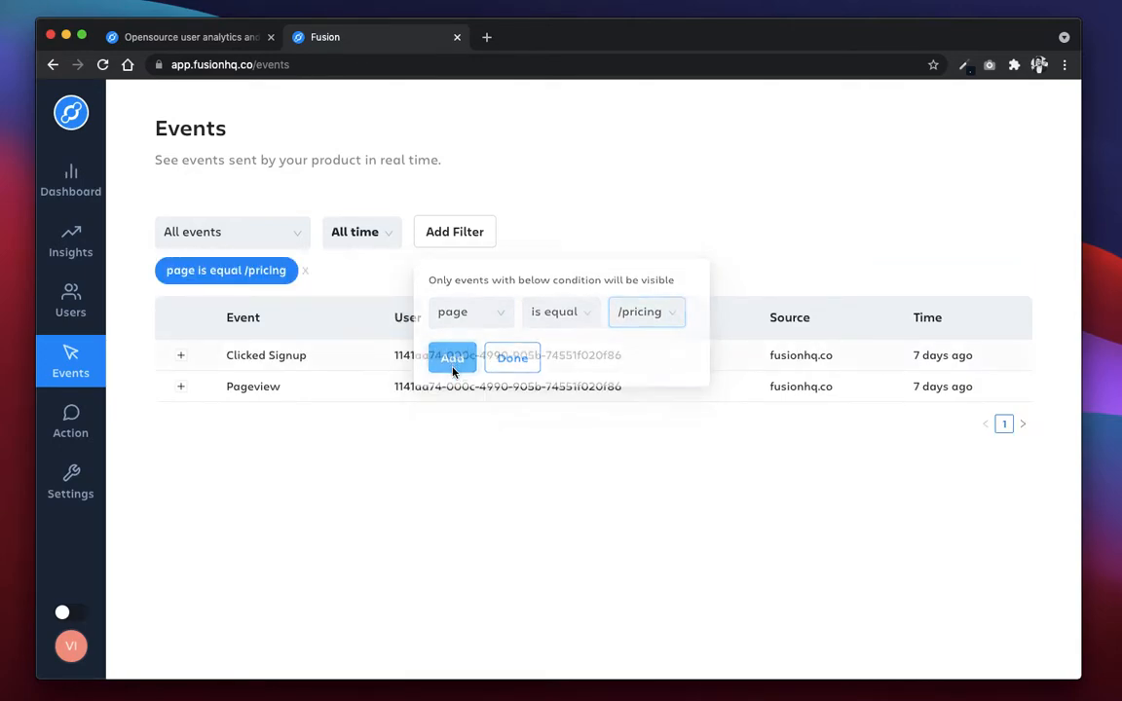
click(304, 275)
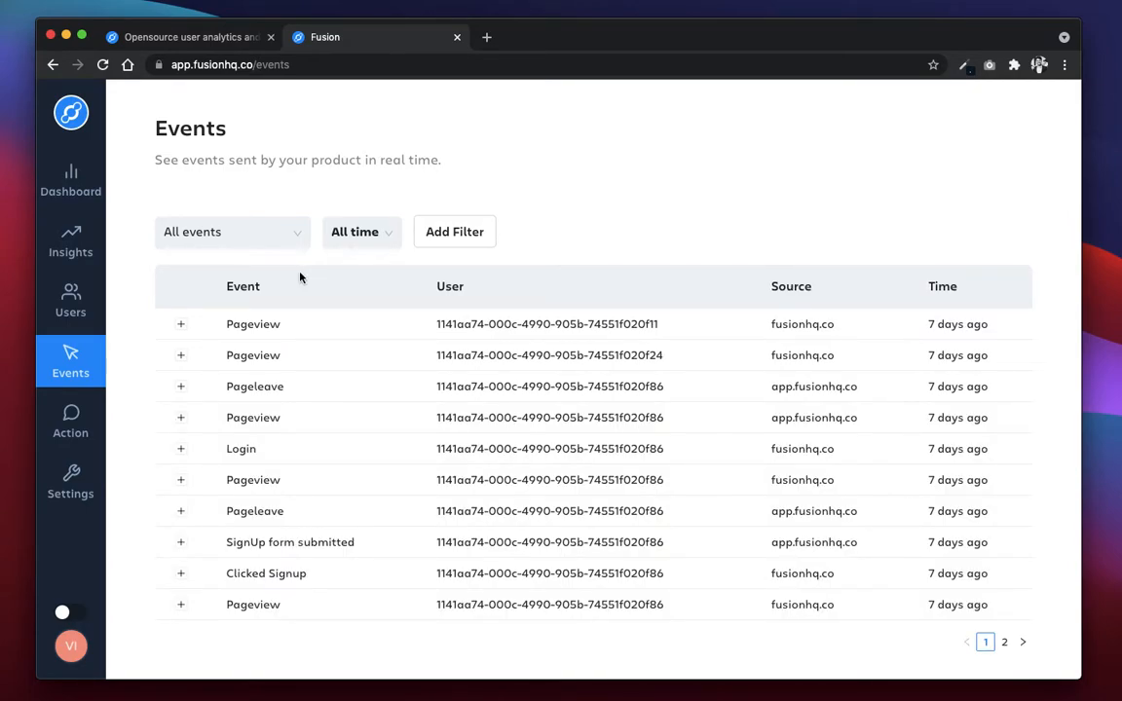
Open the Insights page and choose Pageview as the user-performed event to analyse
click(75, 253)
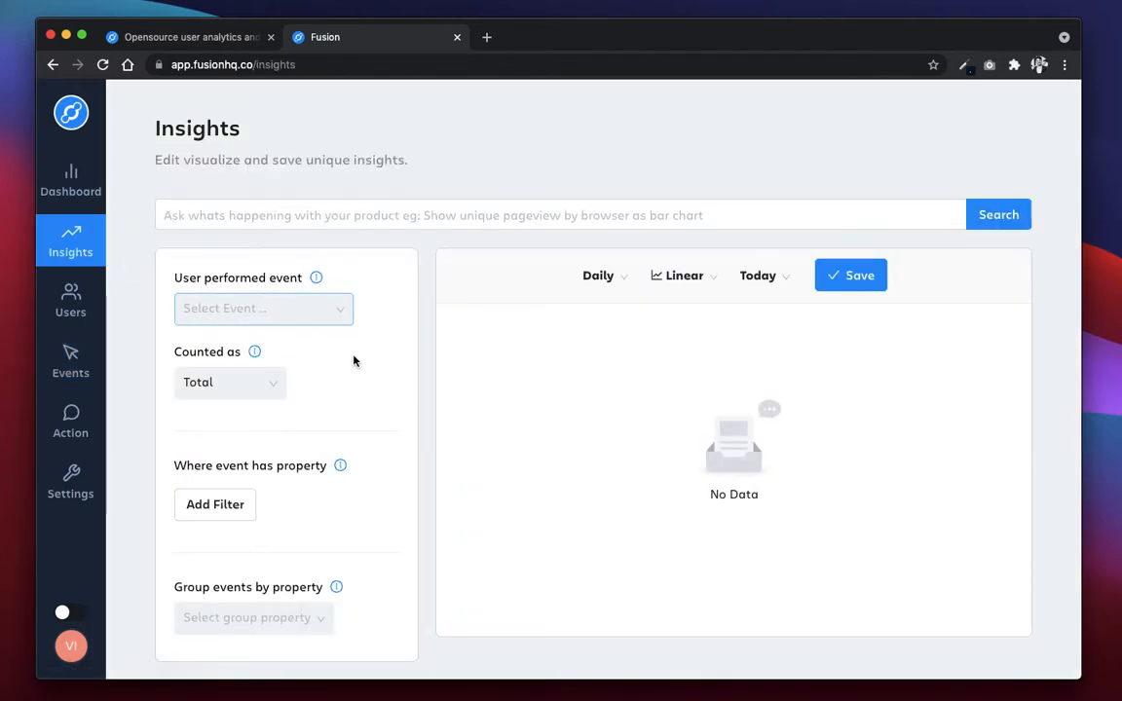
click(234, 309)
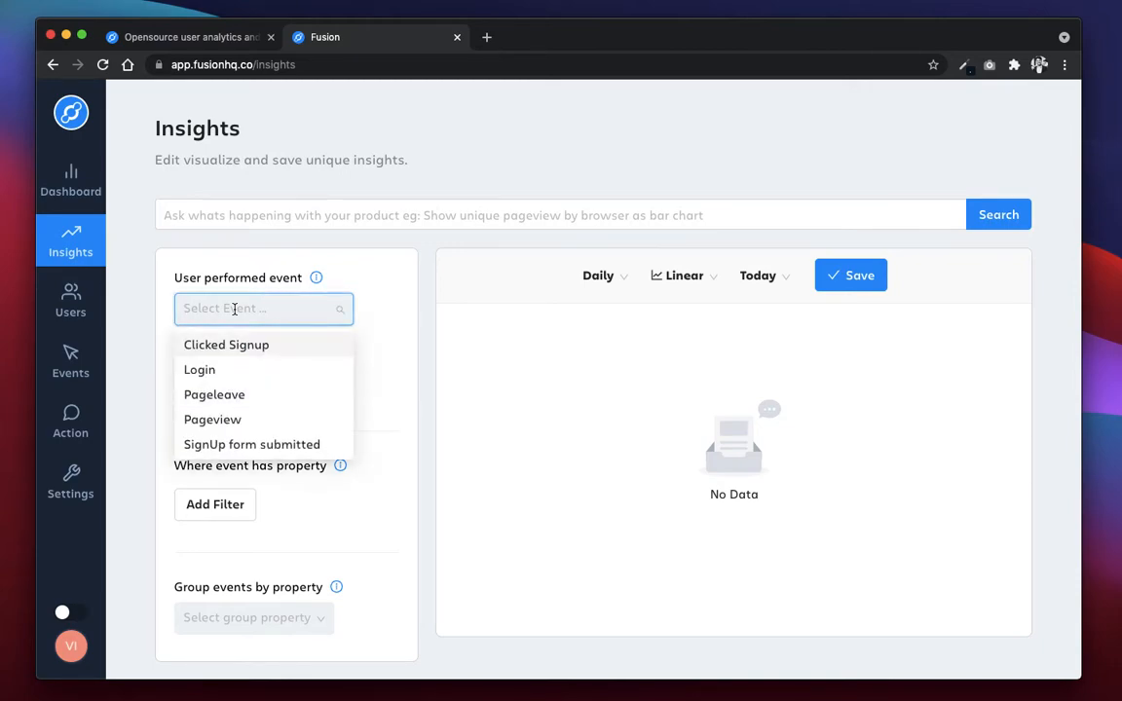
click(245, 419)
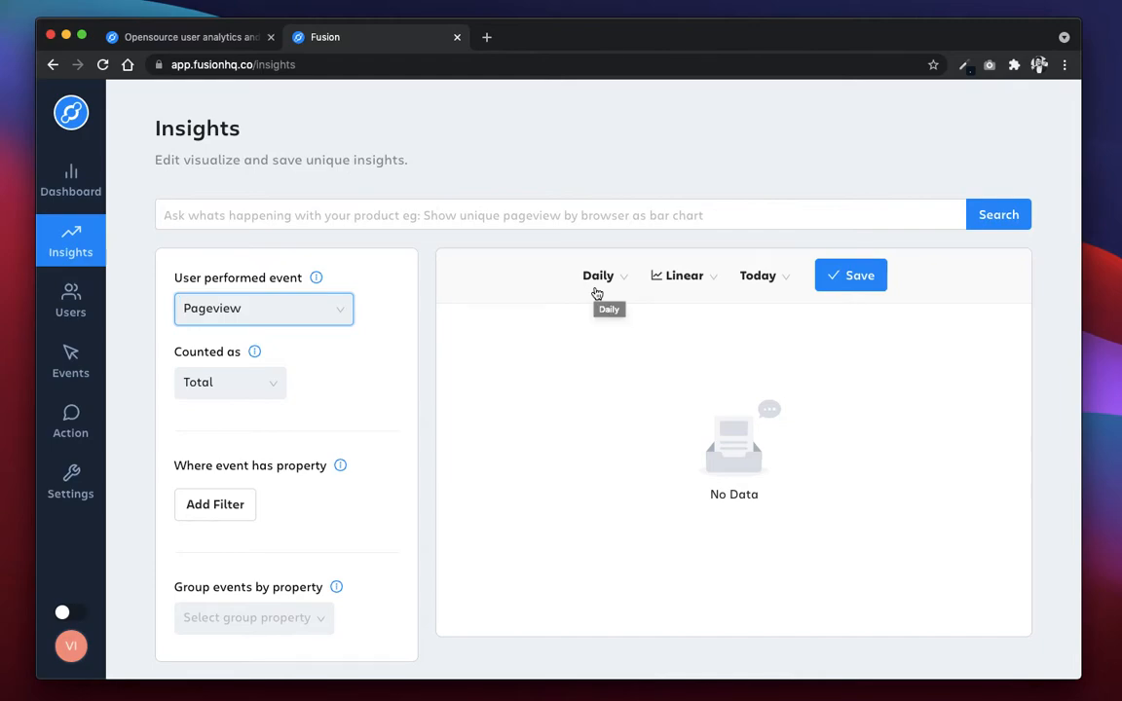
Try counting the Pageview events as Unique, and return the counting method to Total
click(238, 386)
click(229, 443)
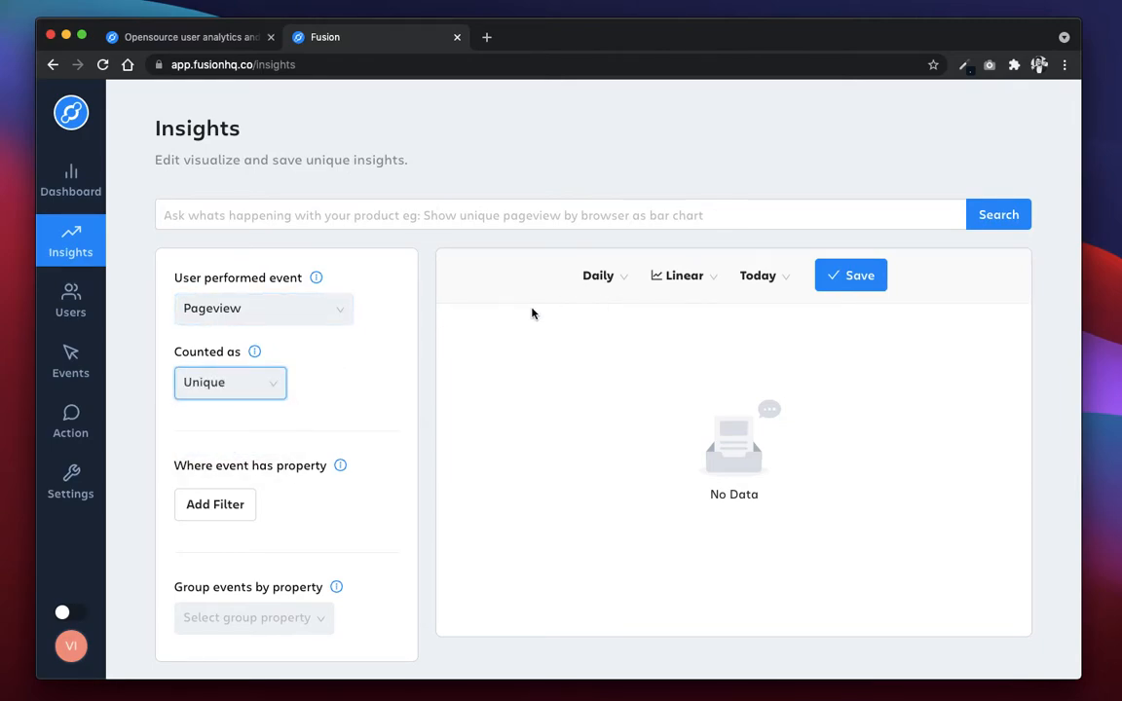
click(260, 388)
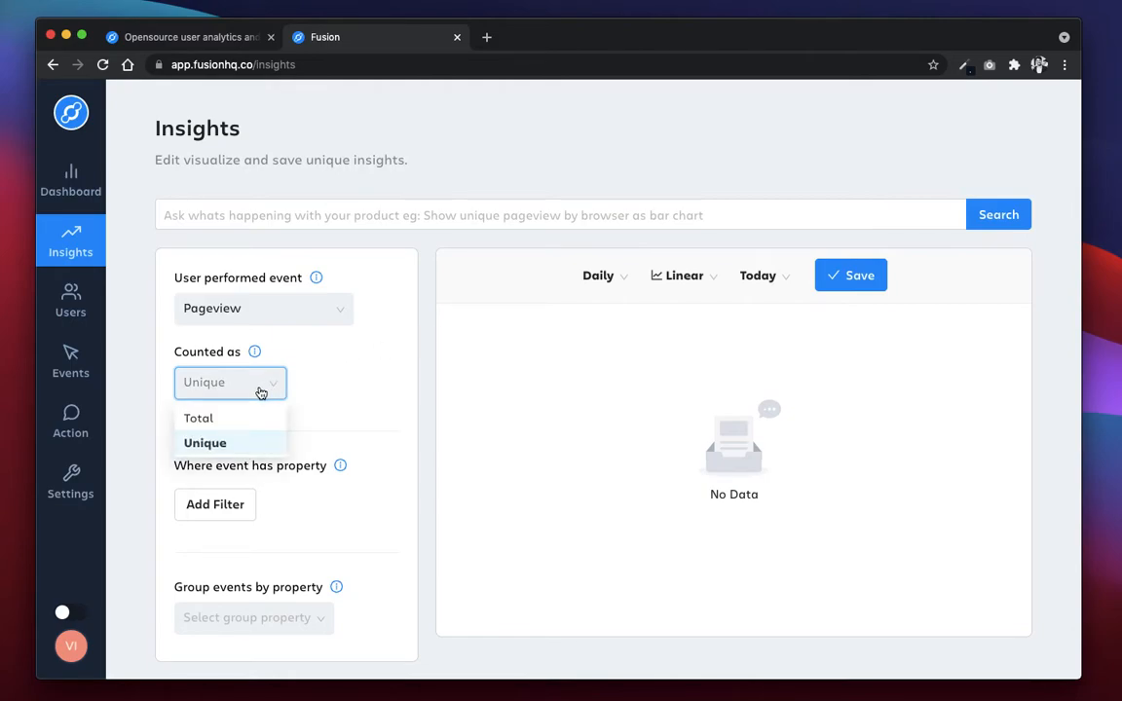
click(251, 418)
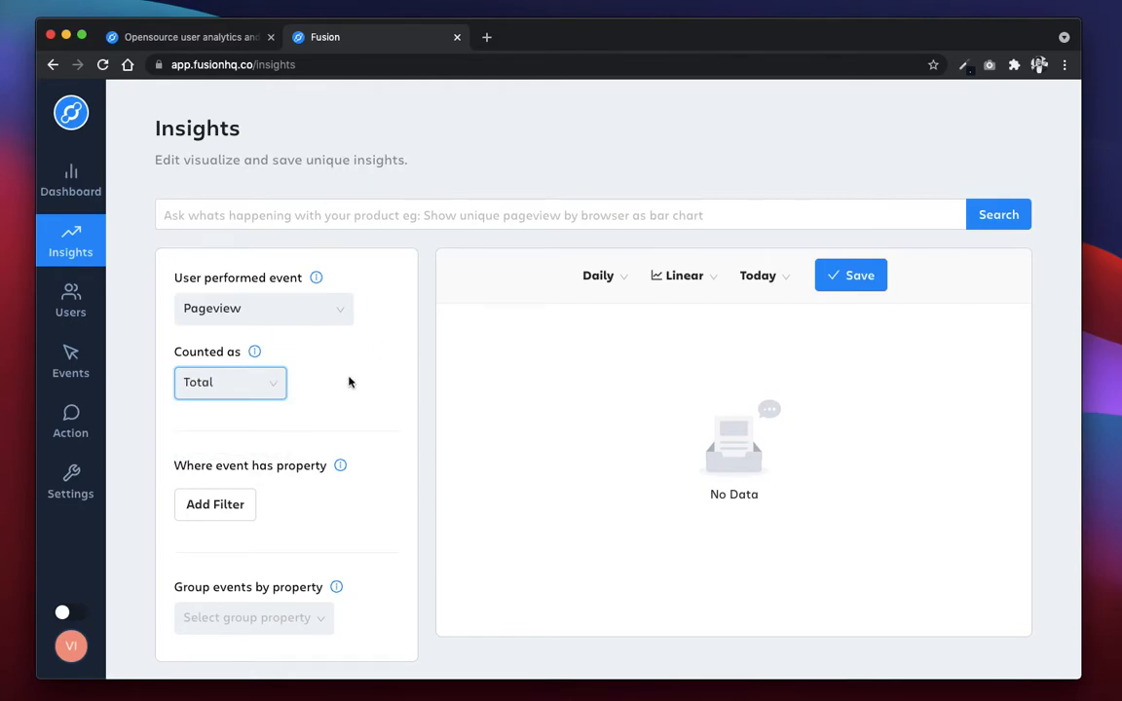
Set the Pageview insight's time range to All time, and try the Bar chart before returning to Linear
click(760, 279)
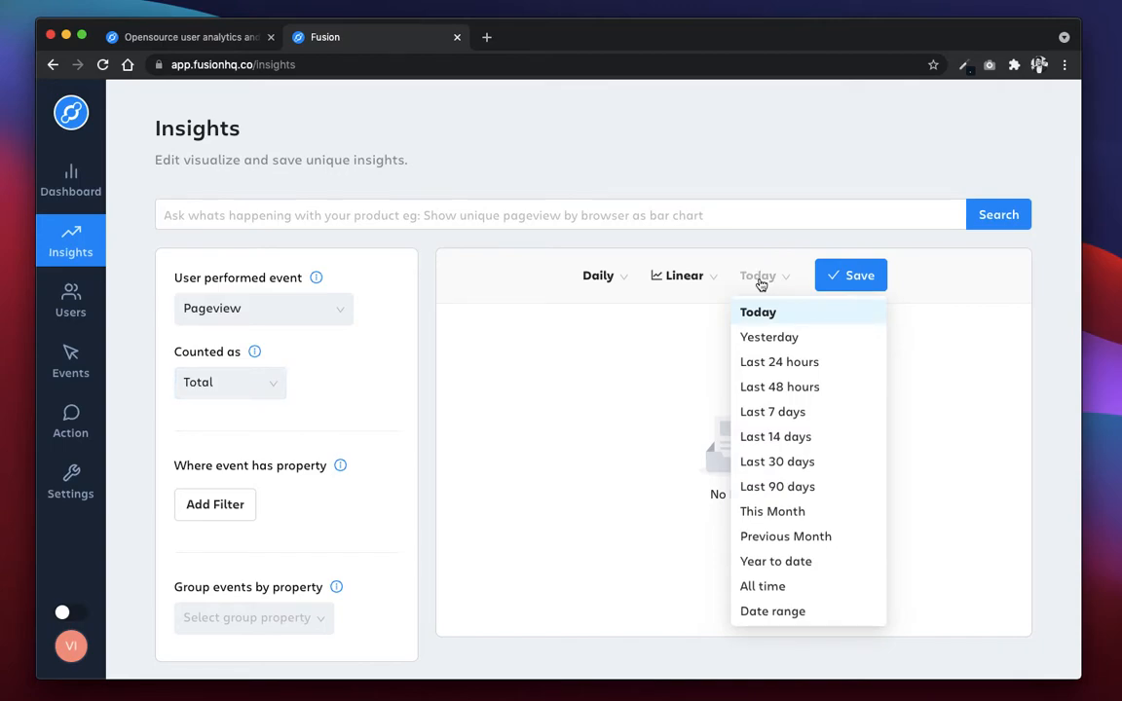
click(752, 587)
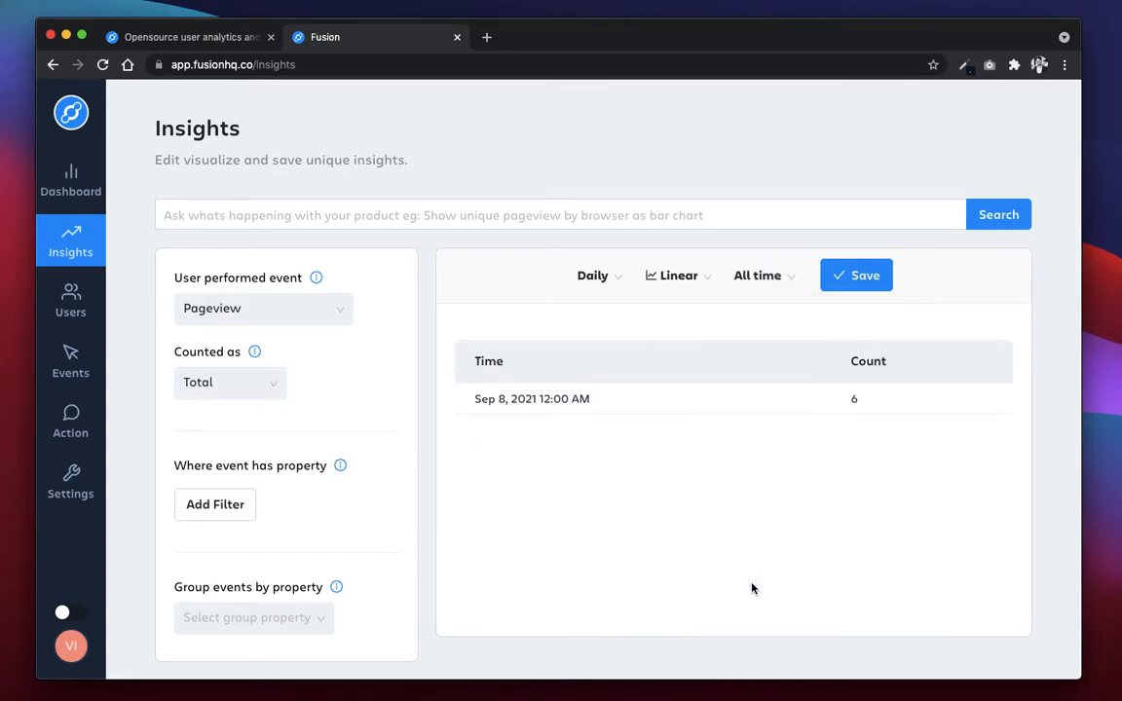
click(672, 277)
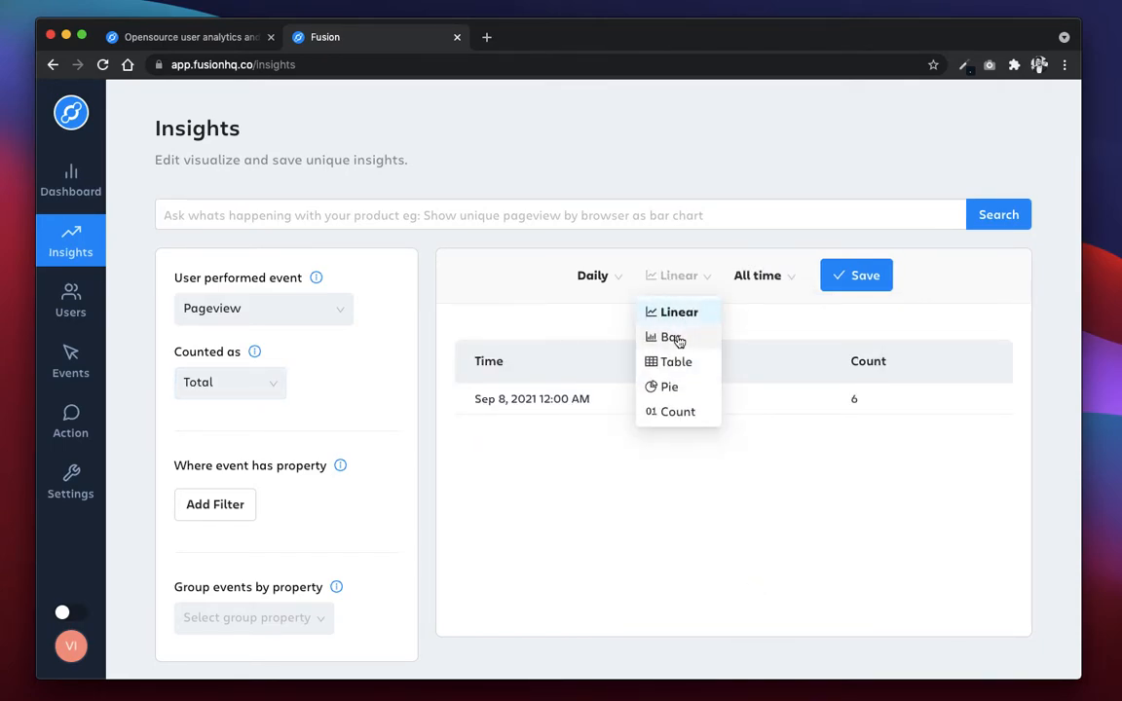
click(676, 337)
click(678, 277)
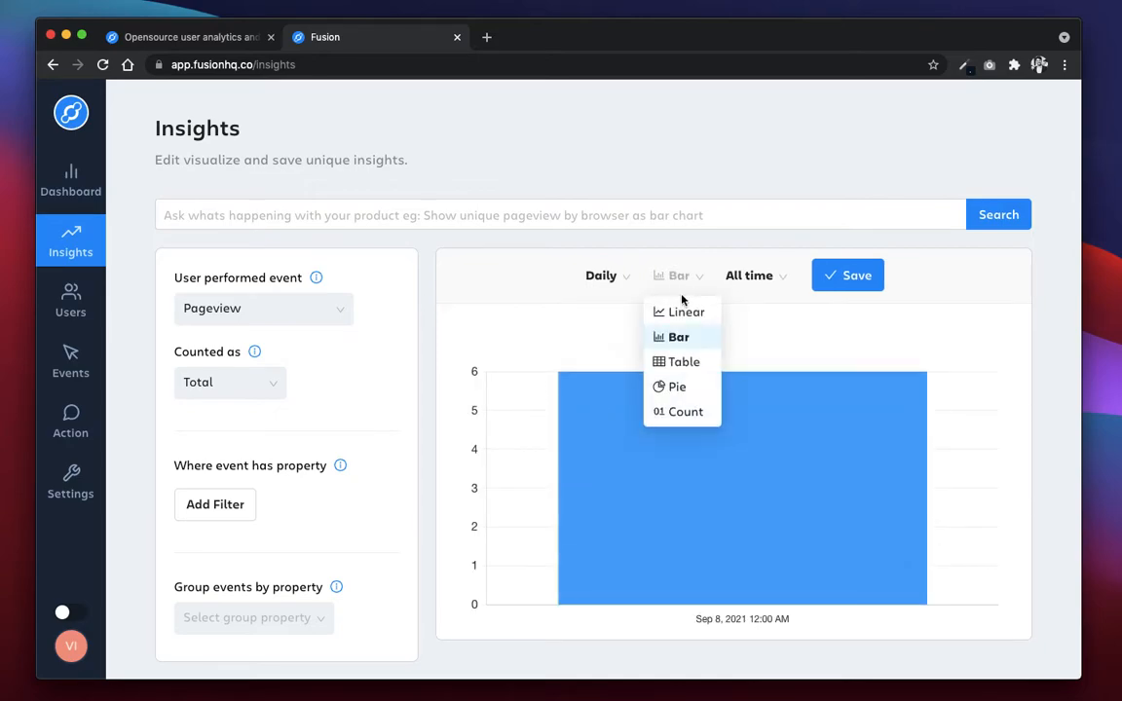
click(682, 312)
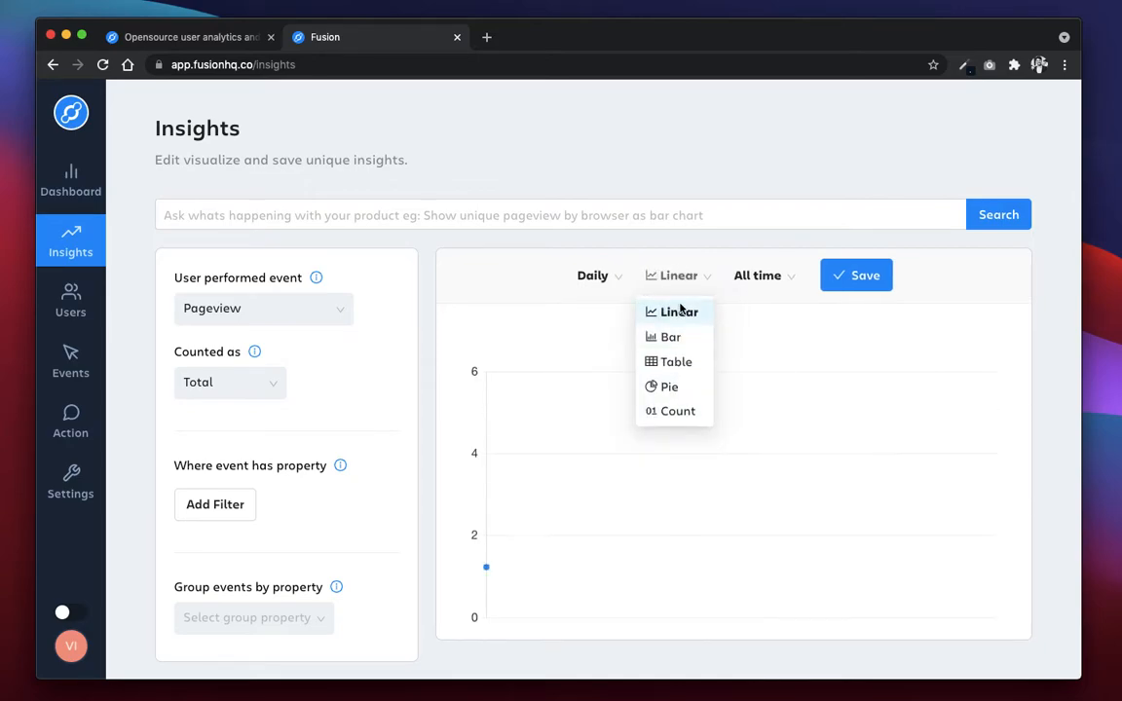
Set the Pageview chart's time interval to Minute and examine the plotted line
click(594, 277)
click(600, 314)
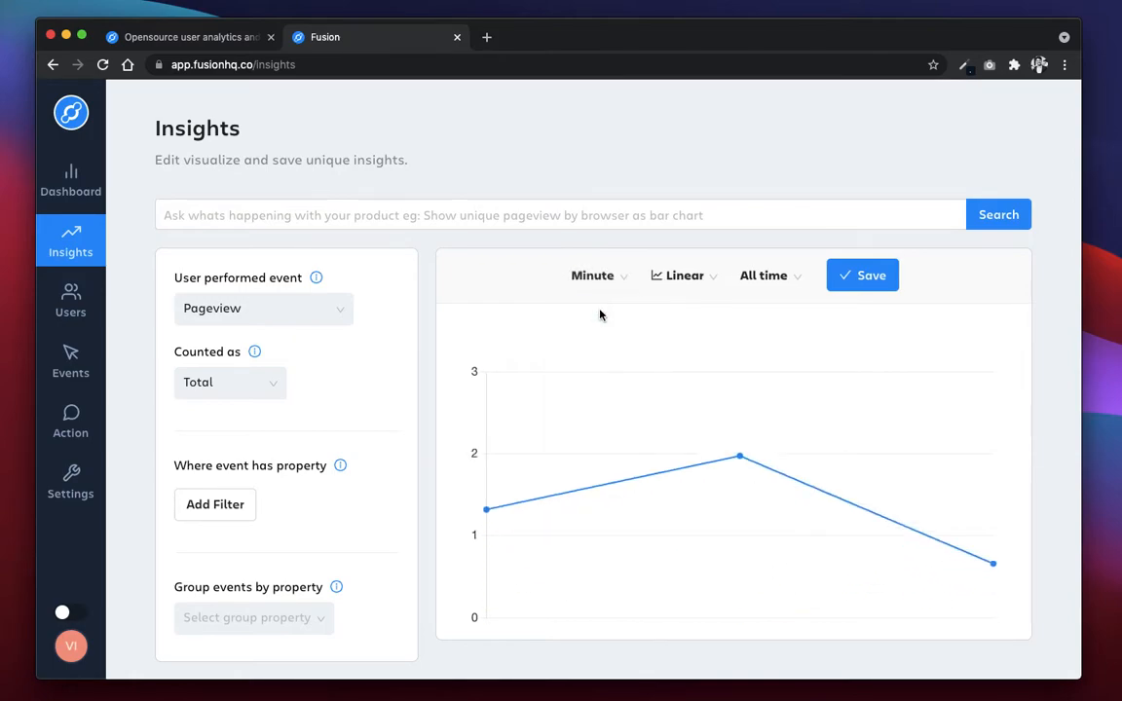
mouse_move(487, 456)
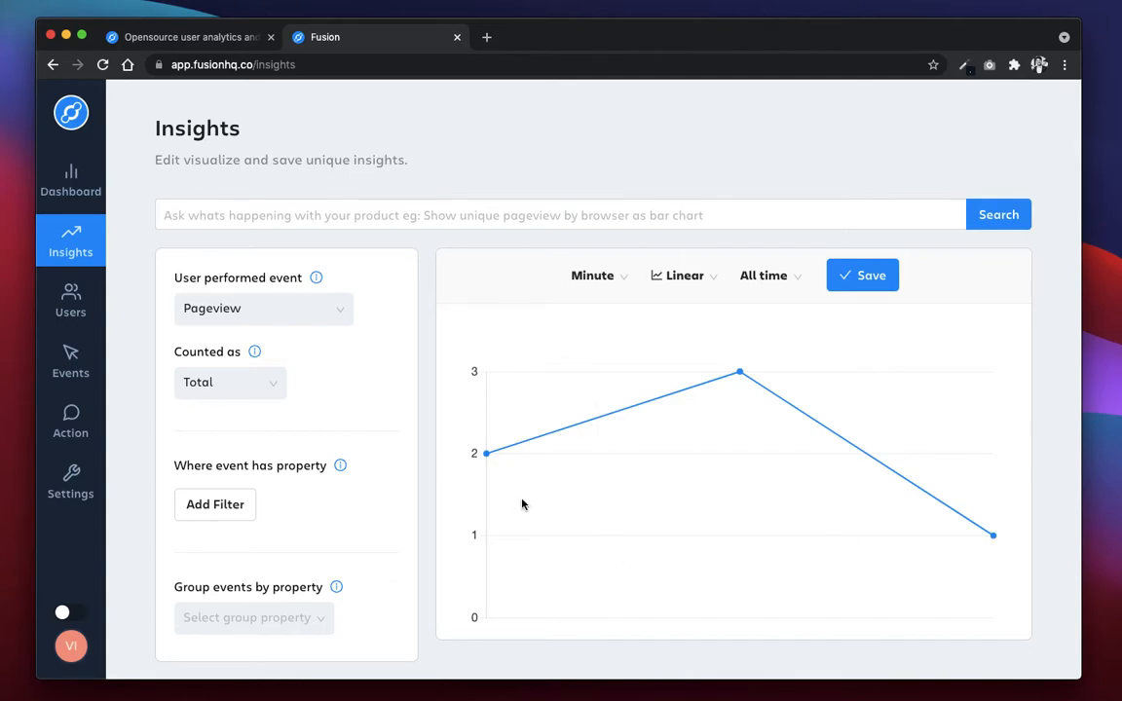
Filter the Pageview insight to events where page is equal /home, and remove that filter after viewing the chart
click(233, 514)
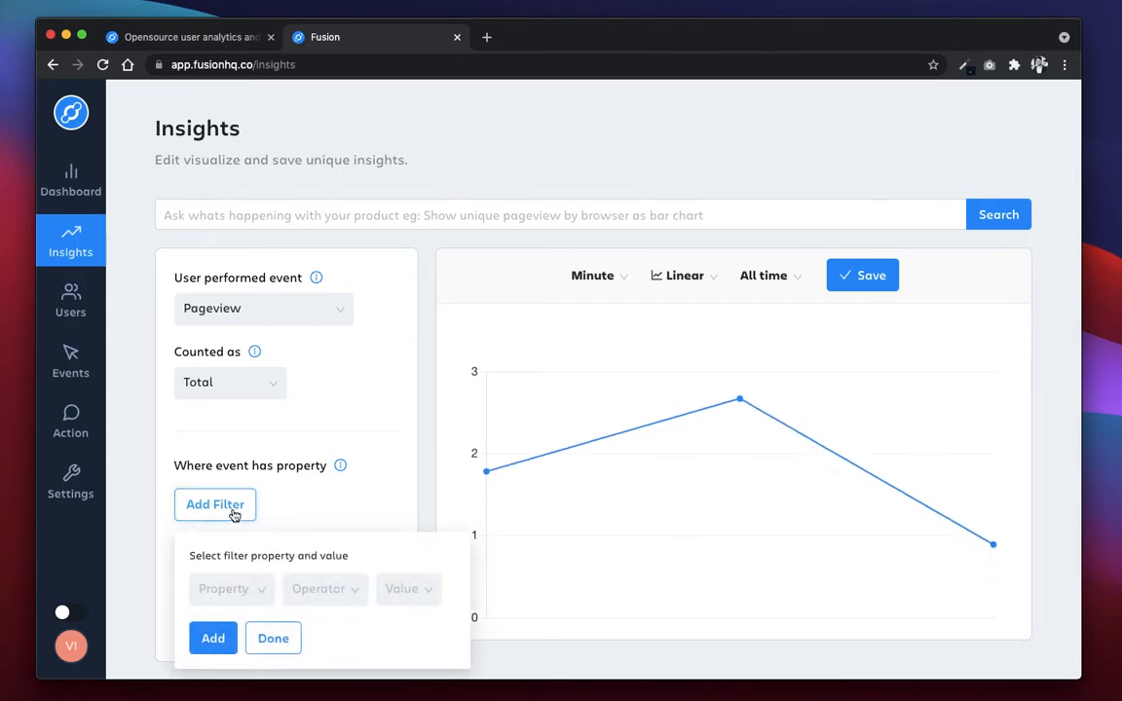
click(221, 586)
text(page)
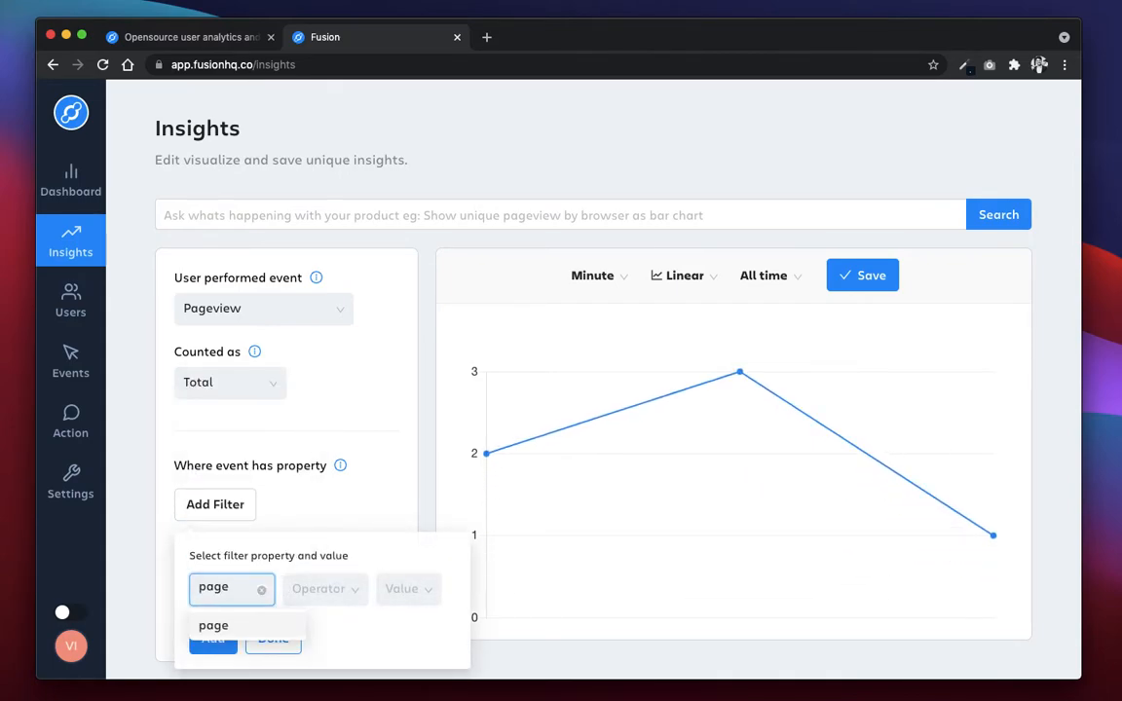
click(241, 628)
click(319, 585)
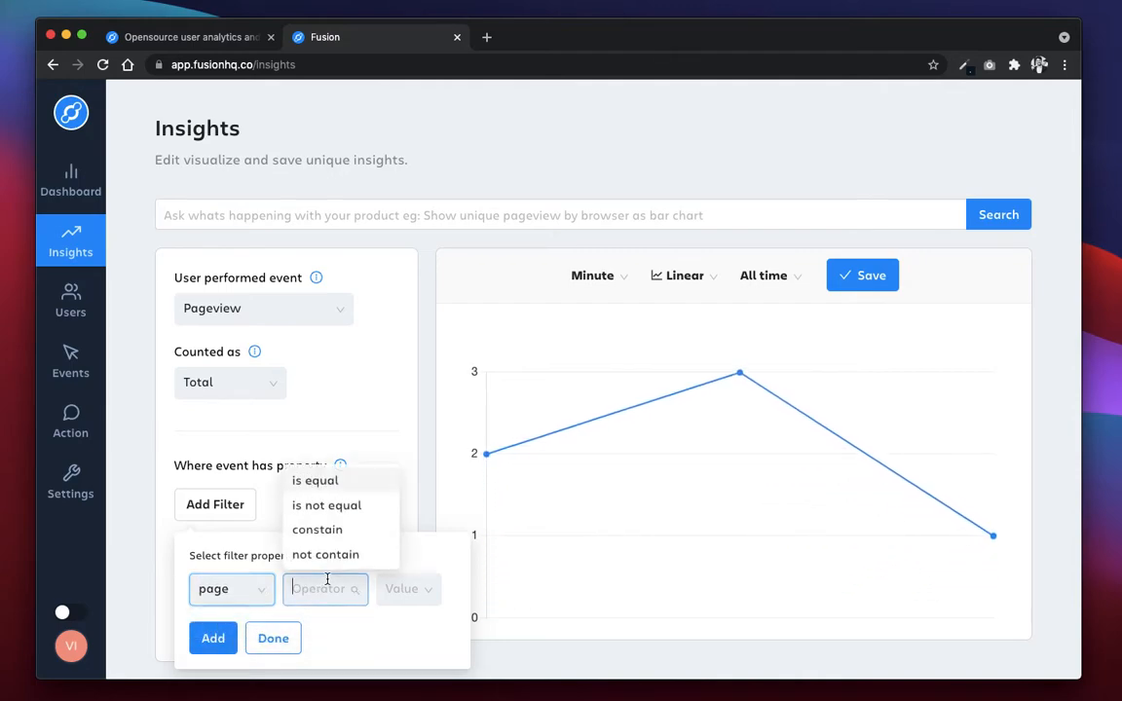
click(343, 489)
click(399, 590)
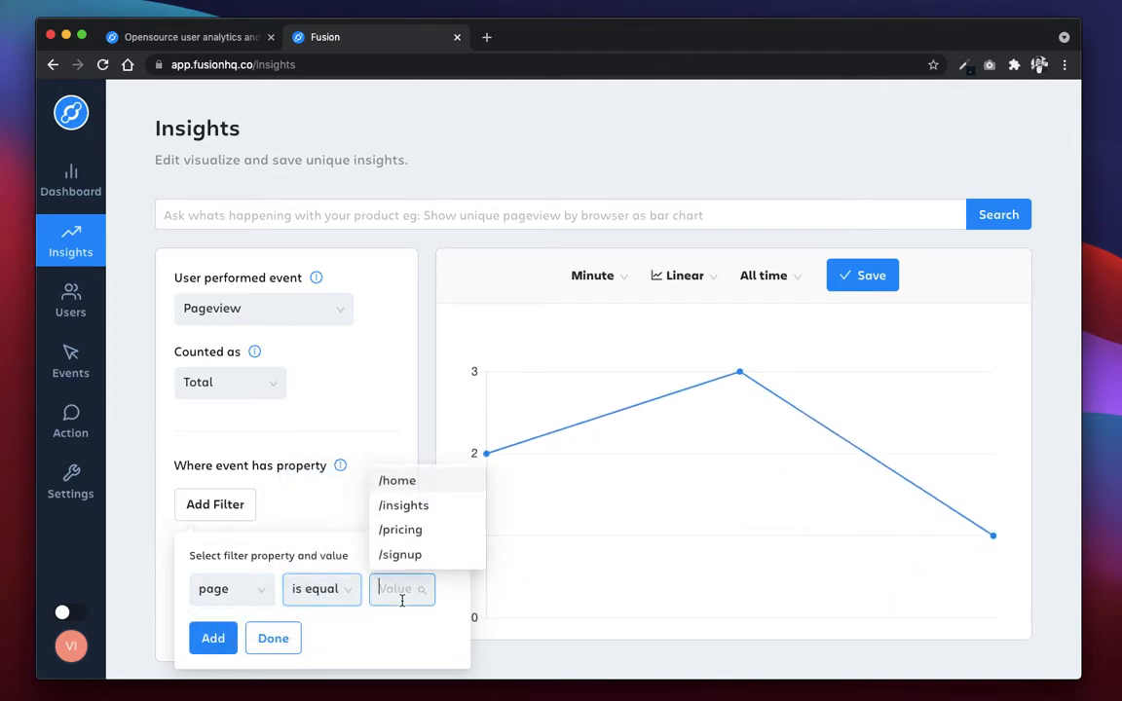
click(423, 487)
click(216, 640)
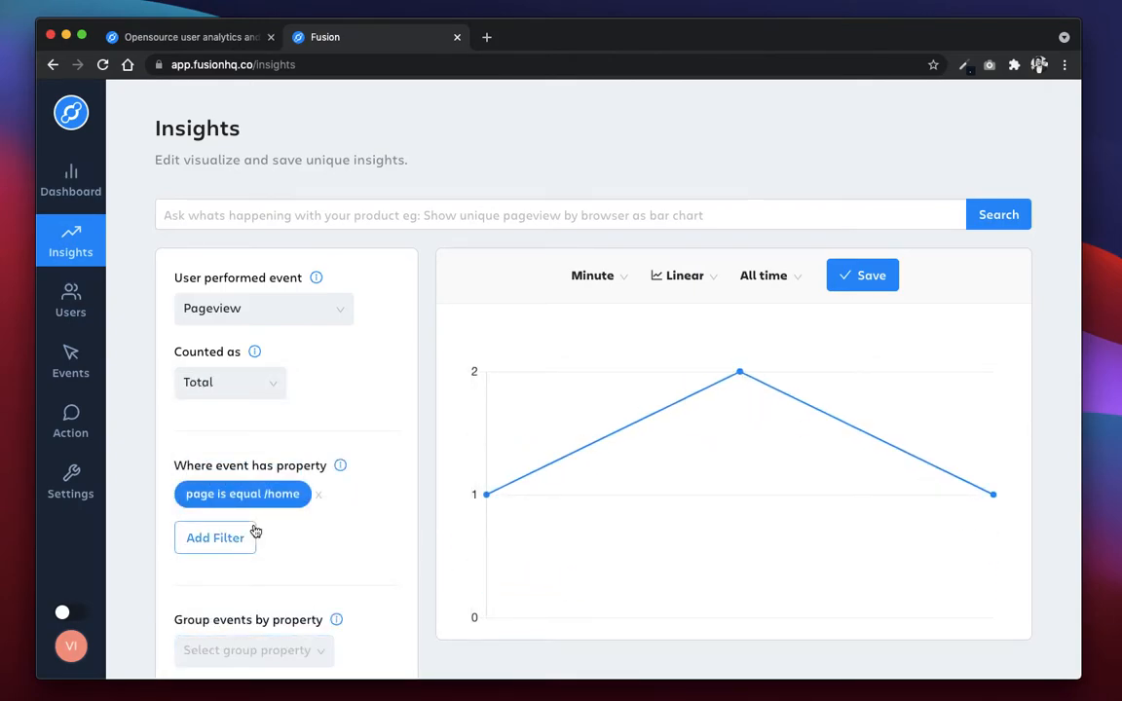
click(321, 498)
Filter the Pageview insight to events where os is equal Mac OS X, view the chart and remove the filter
click(230, 505)
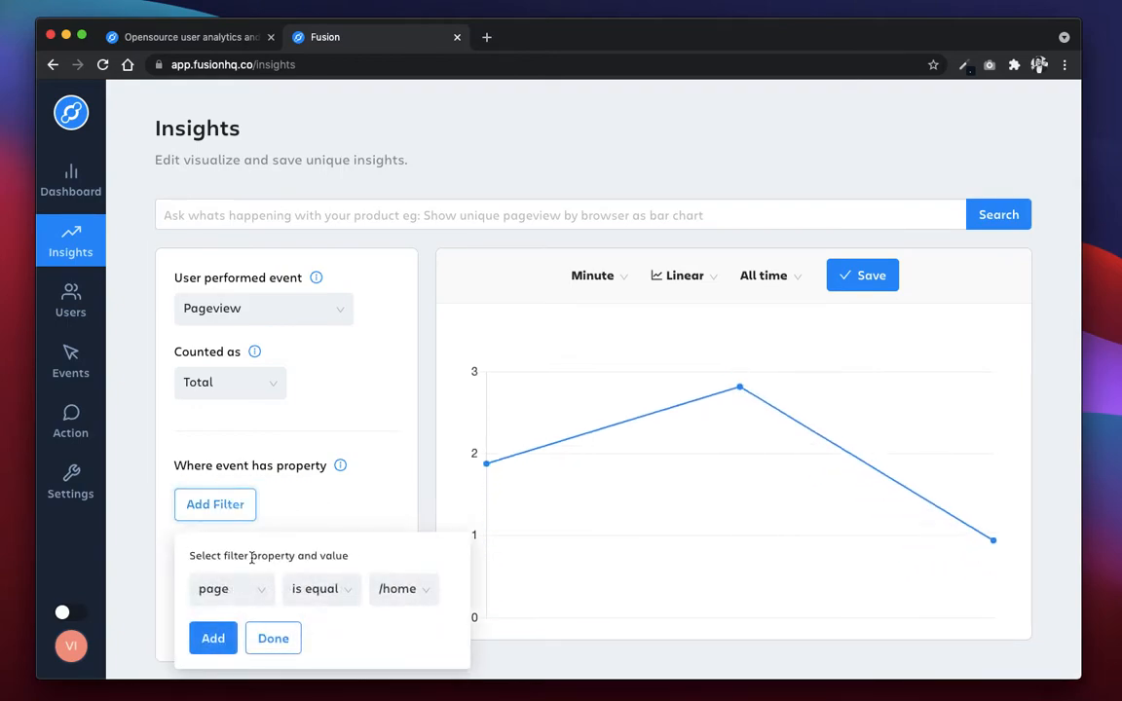
click(228, 588)
scroll(258, 483, down, 3)
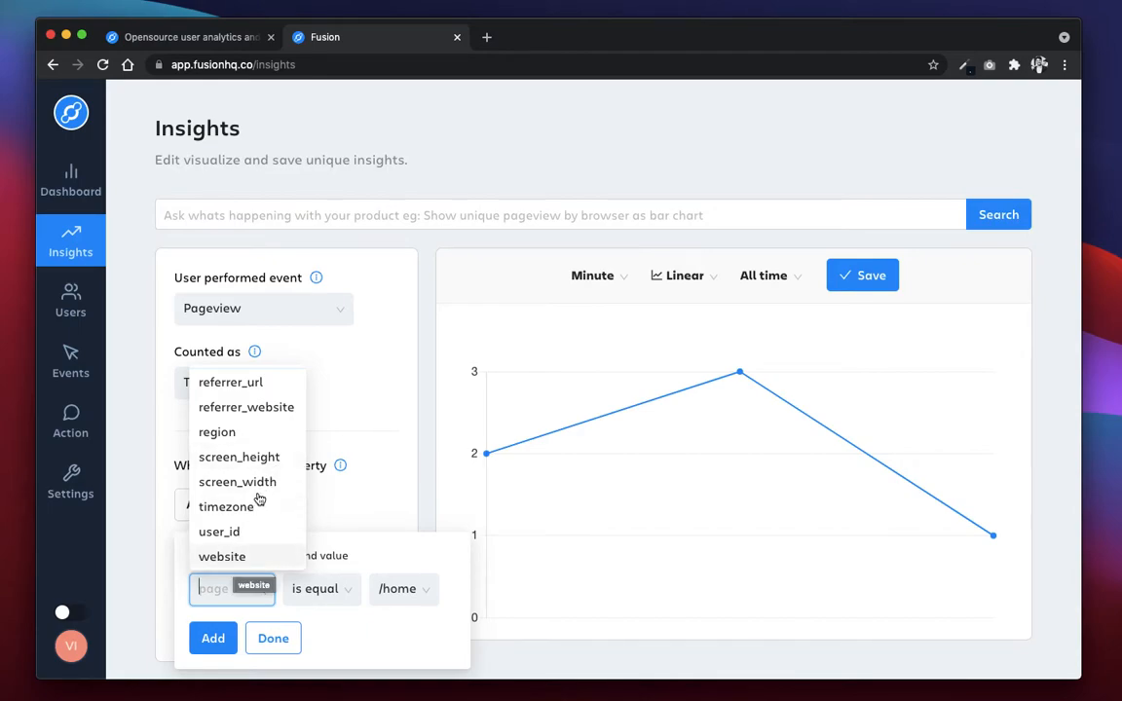
scroll(233, 409, up, 1)
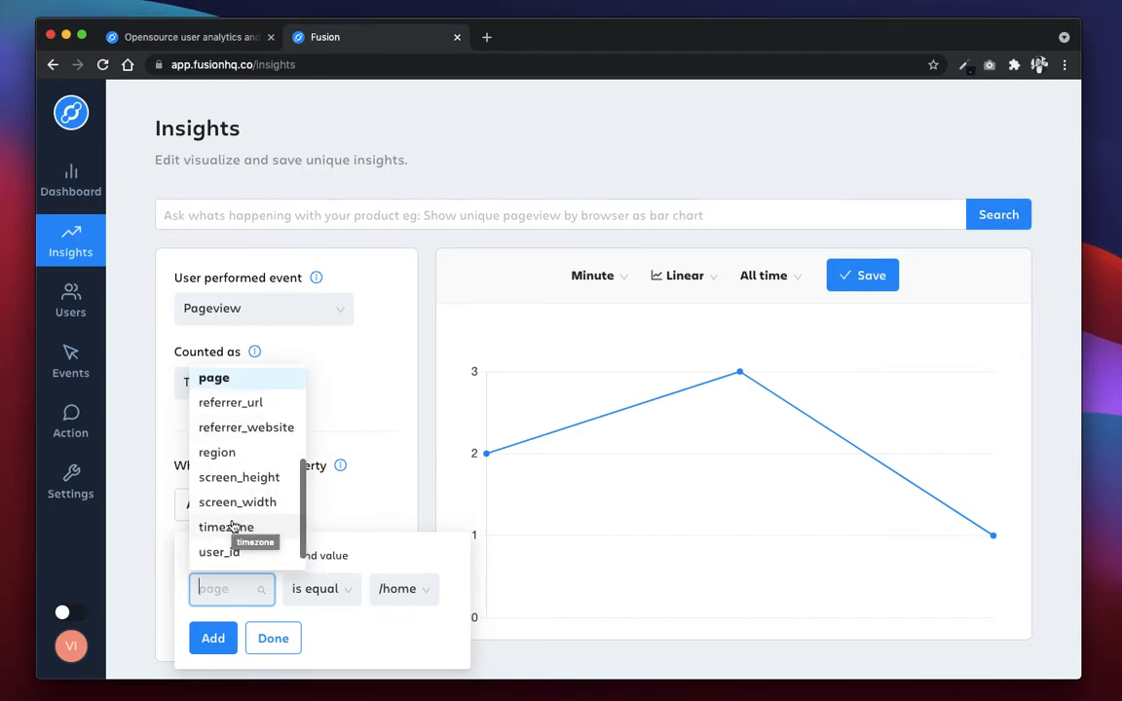
scroll(238, 487, up, 4)
click(241, 456)
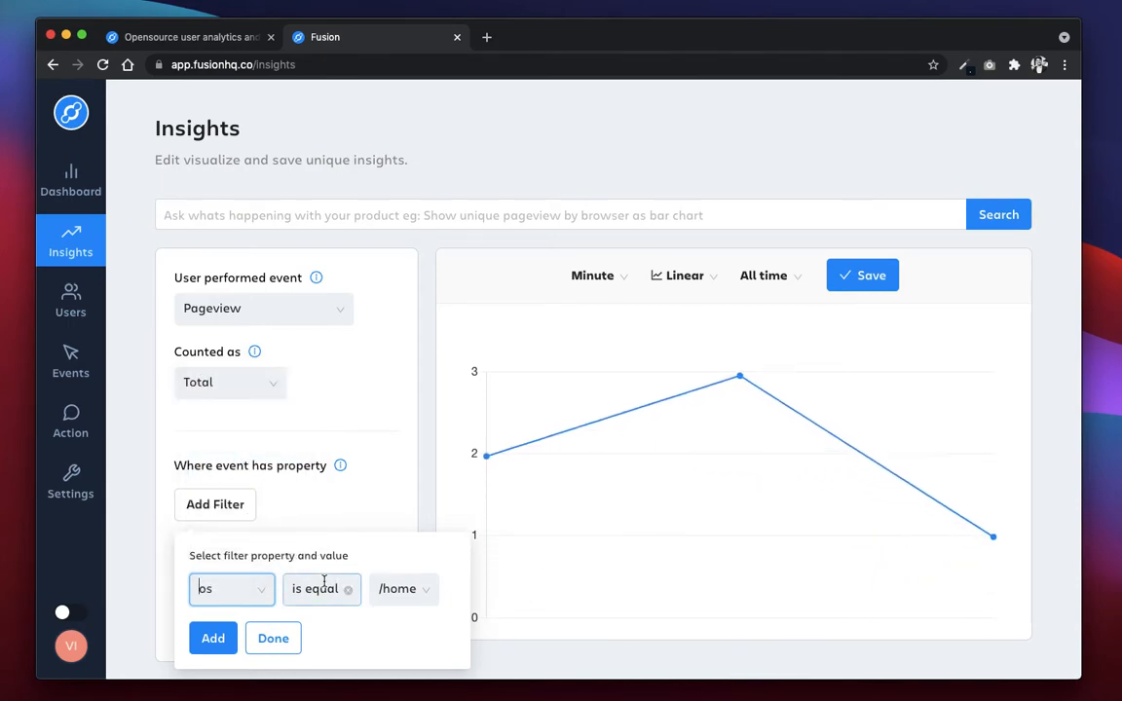
click(383, 587)
click(414, 626)
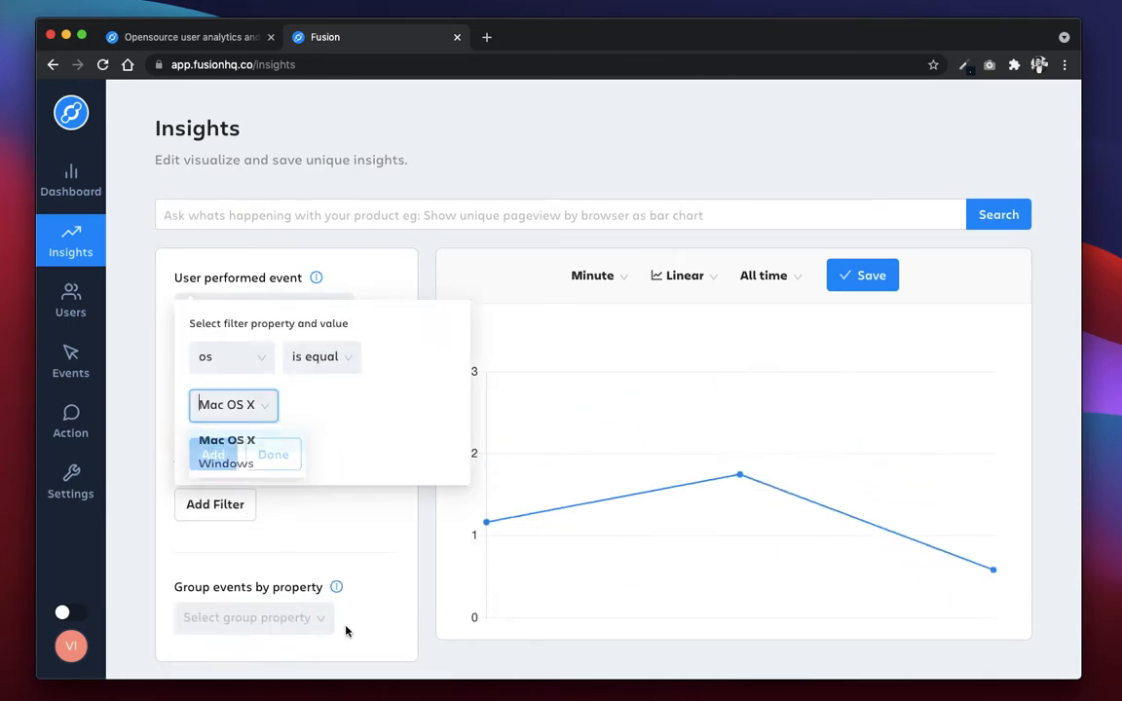
click(205, 454)
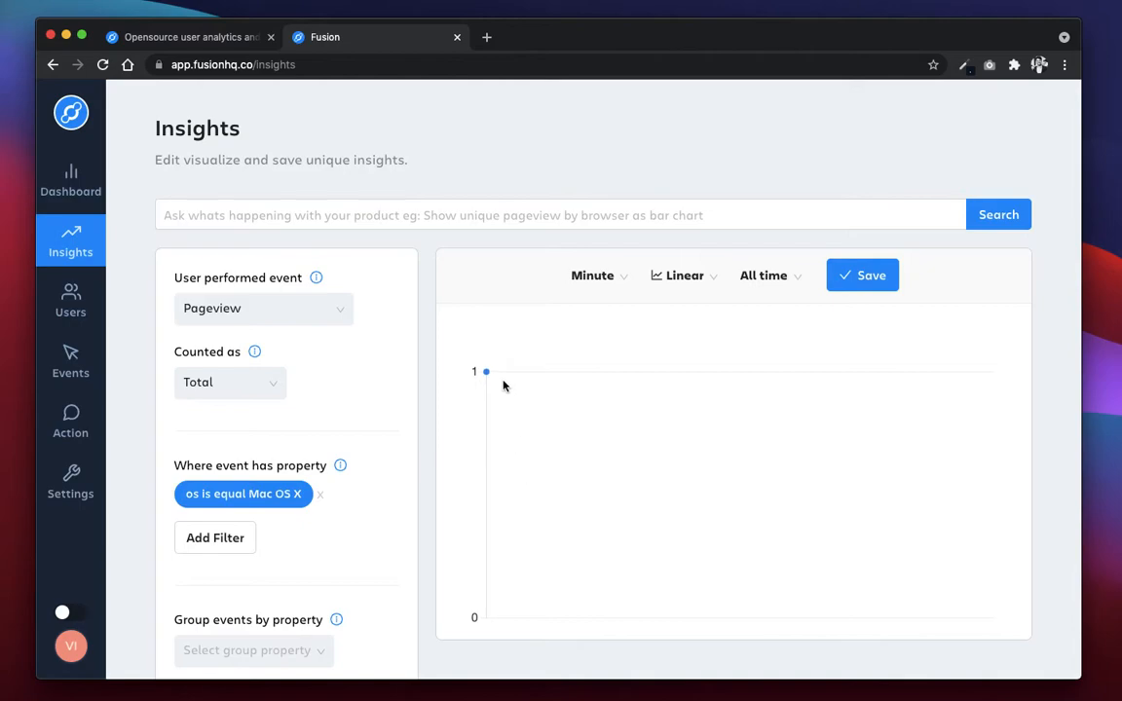
click(320, 499)
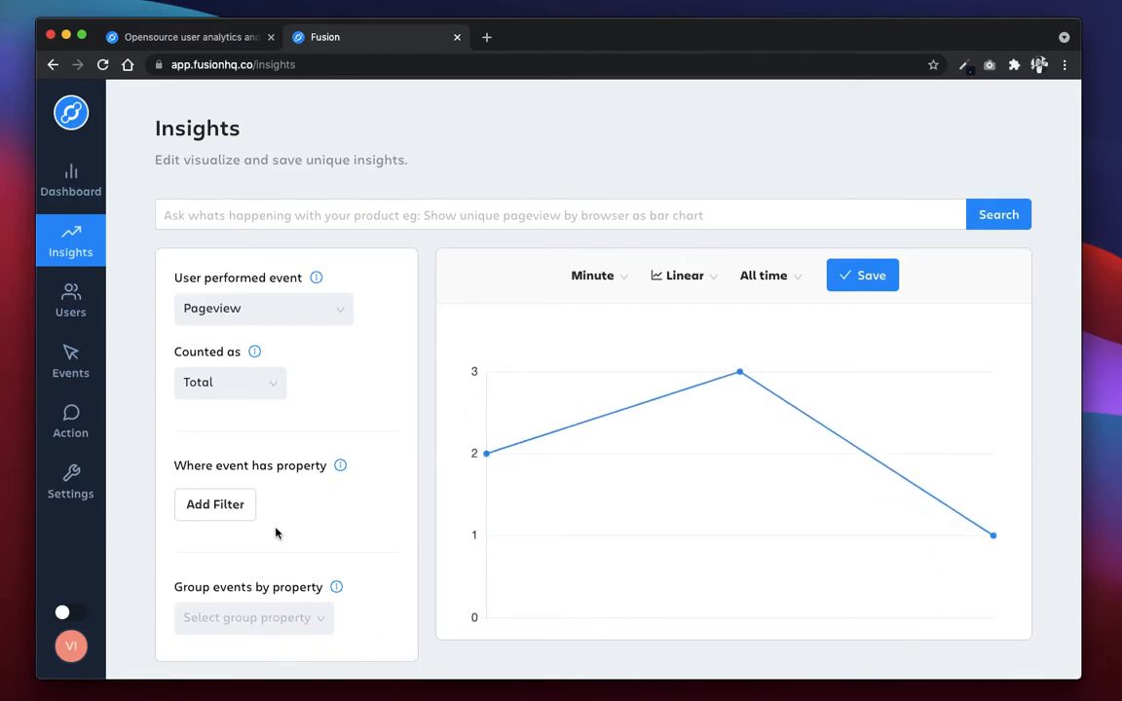
Group the Pageview events by referrer_website and display the insight as a Bar chart
click(288, 615)
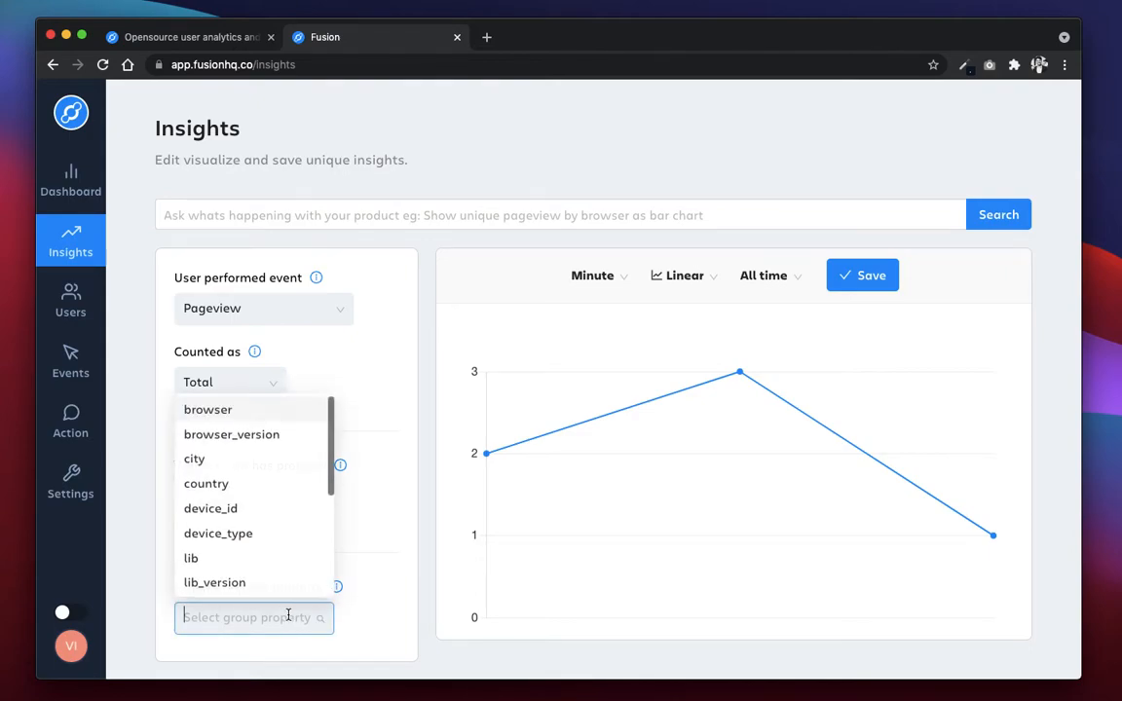
scroll(266, 529, down, 3)
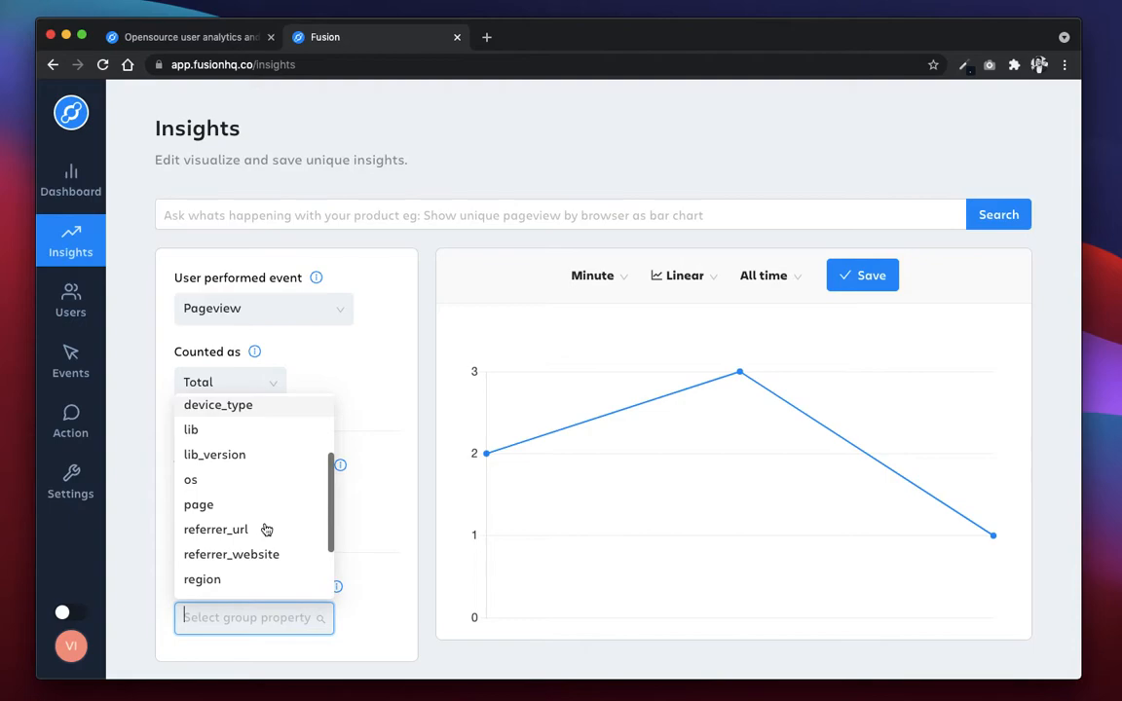
scroll(266, 529, up, 1)
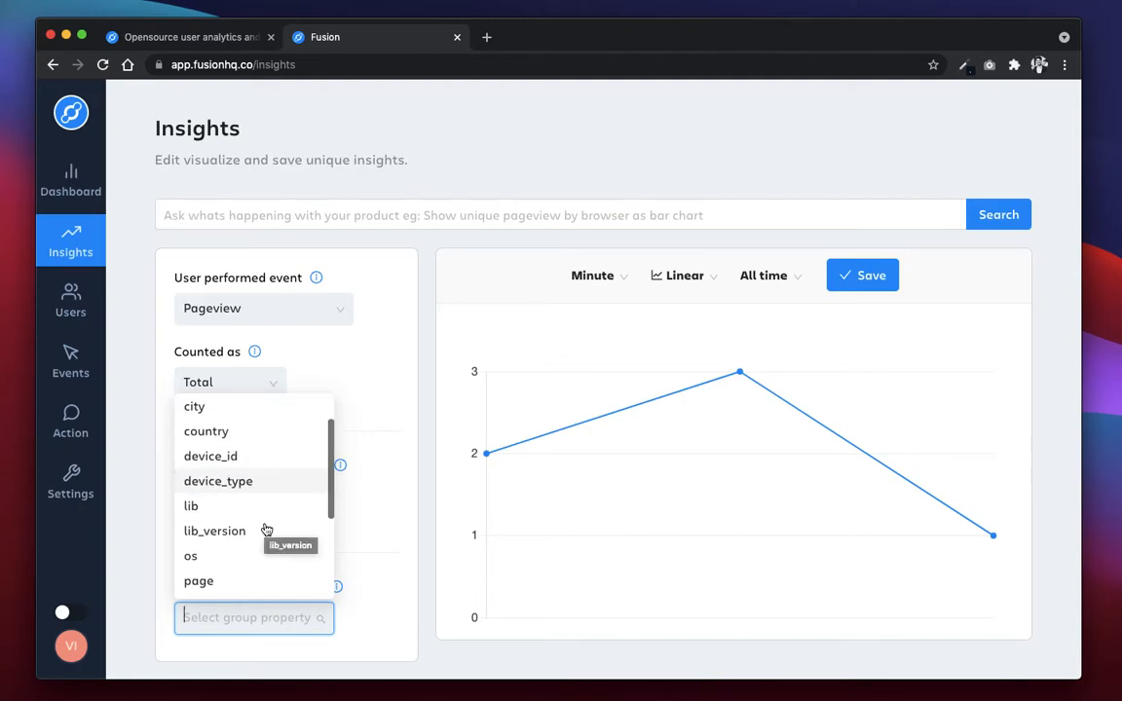
scroll(266, 529, down, 2)
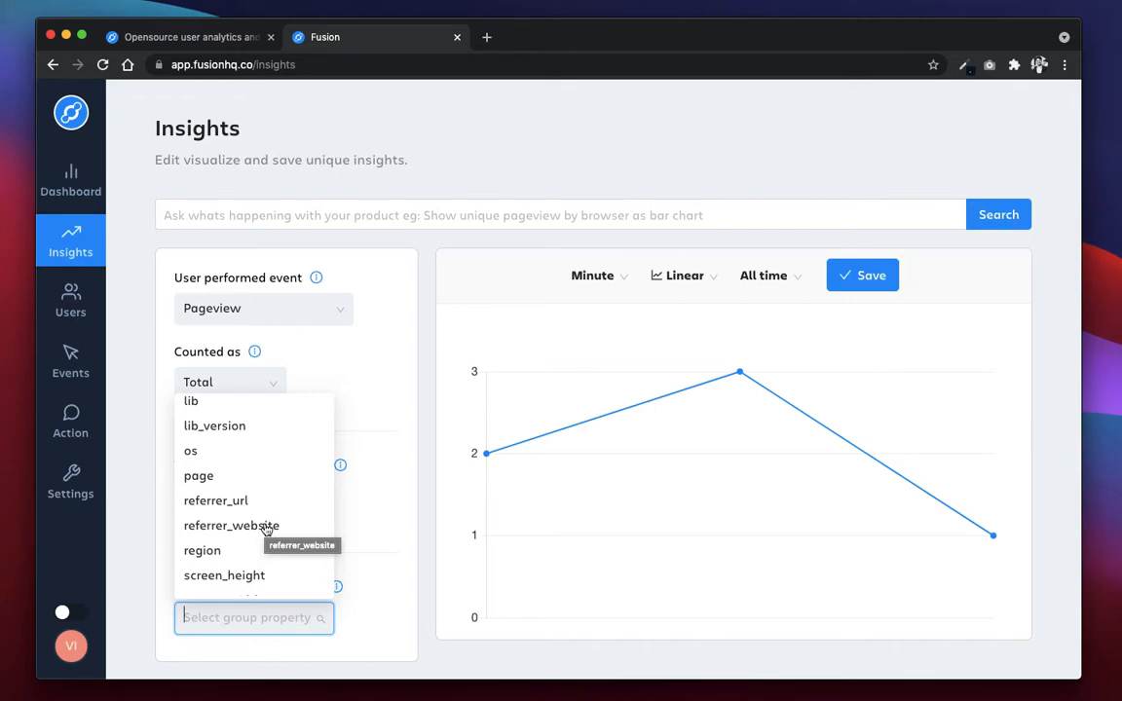
click(234, 526)
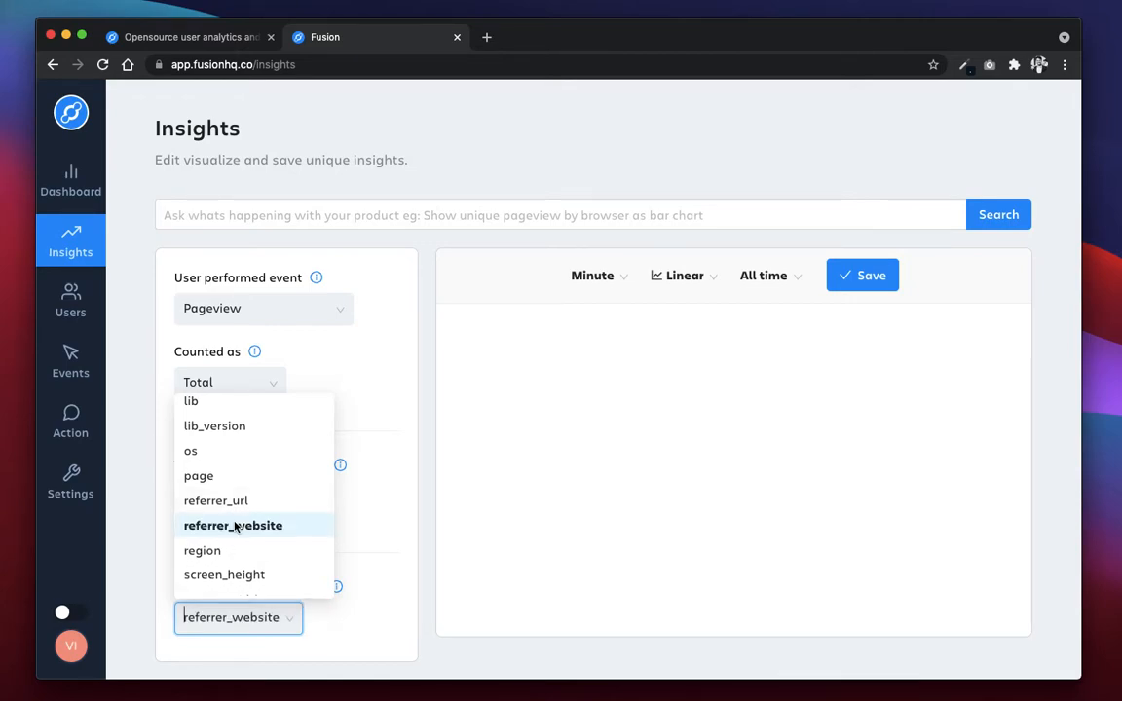
click(694, 276)
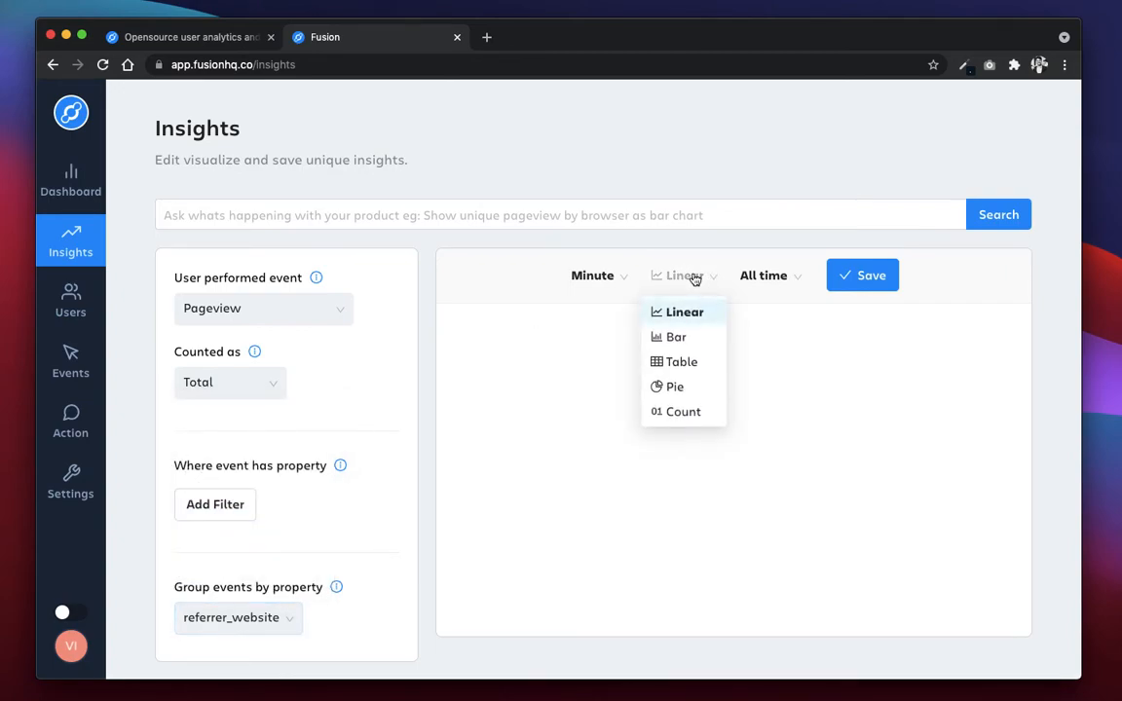
click(695, 338)
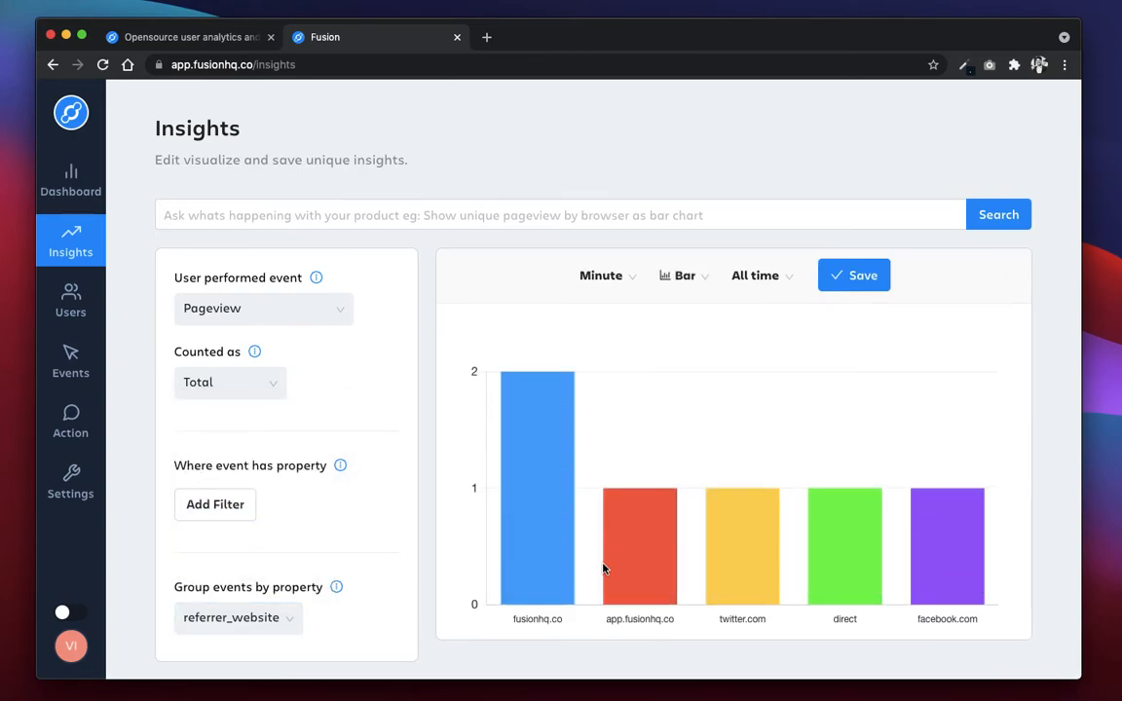
mouse_move(526, 605)
Filter the grouped Pageview insight to page is equal /pricing, check the referrers and remove the filter
click(232, 513)
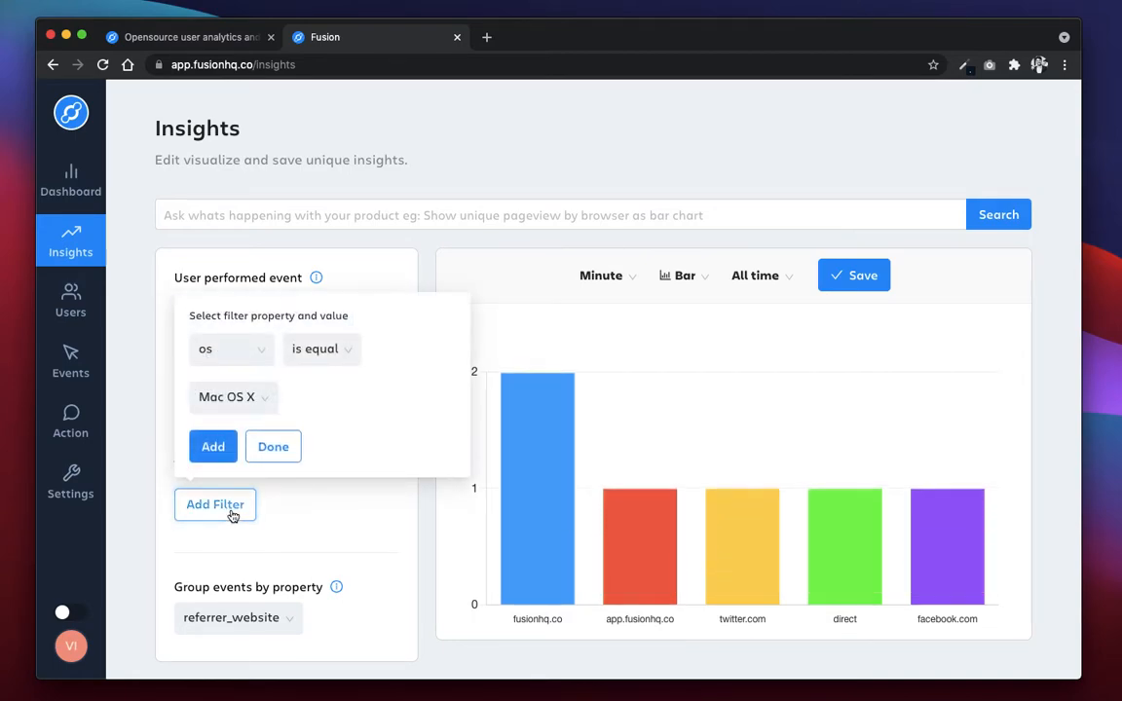
click(239, 348)
text(page)
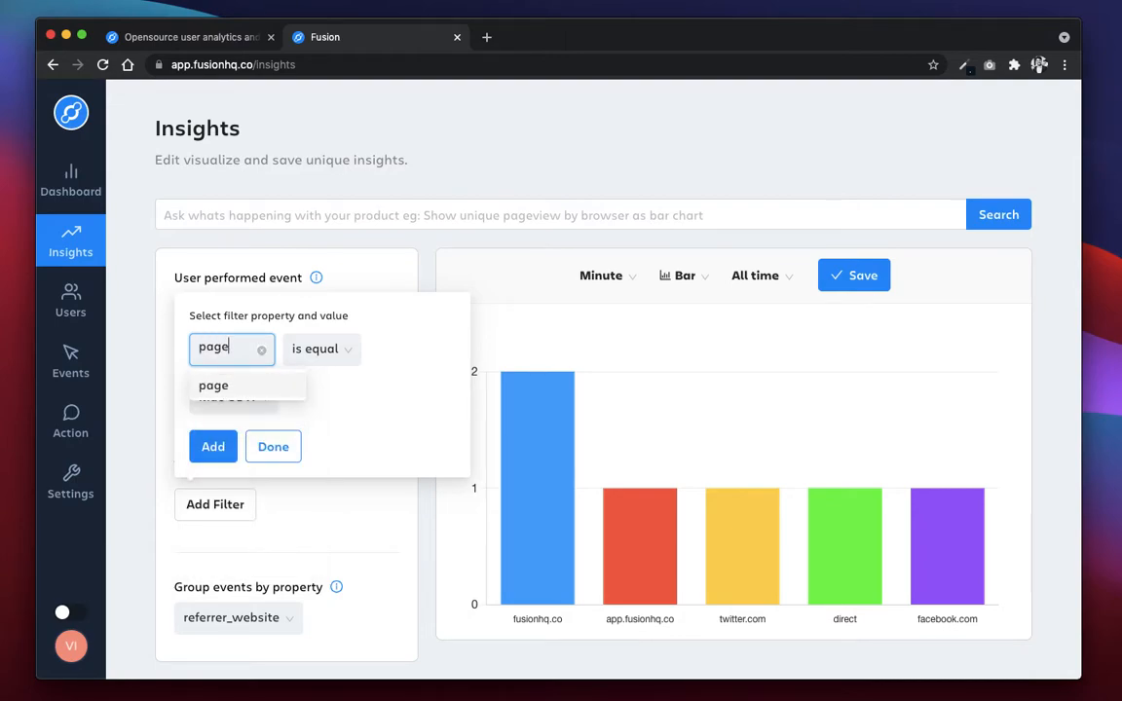
click(238, 387)
click(247, 399)
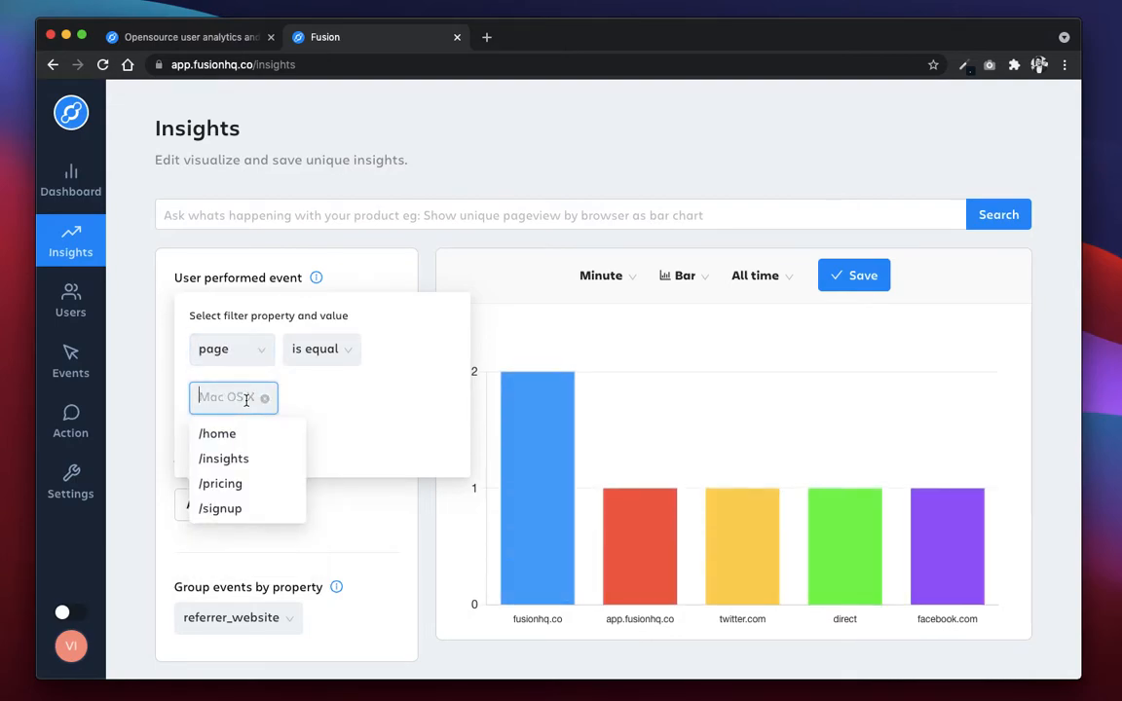
click(237, 484)
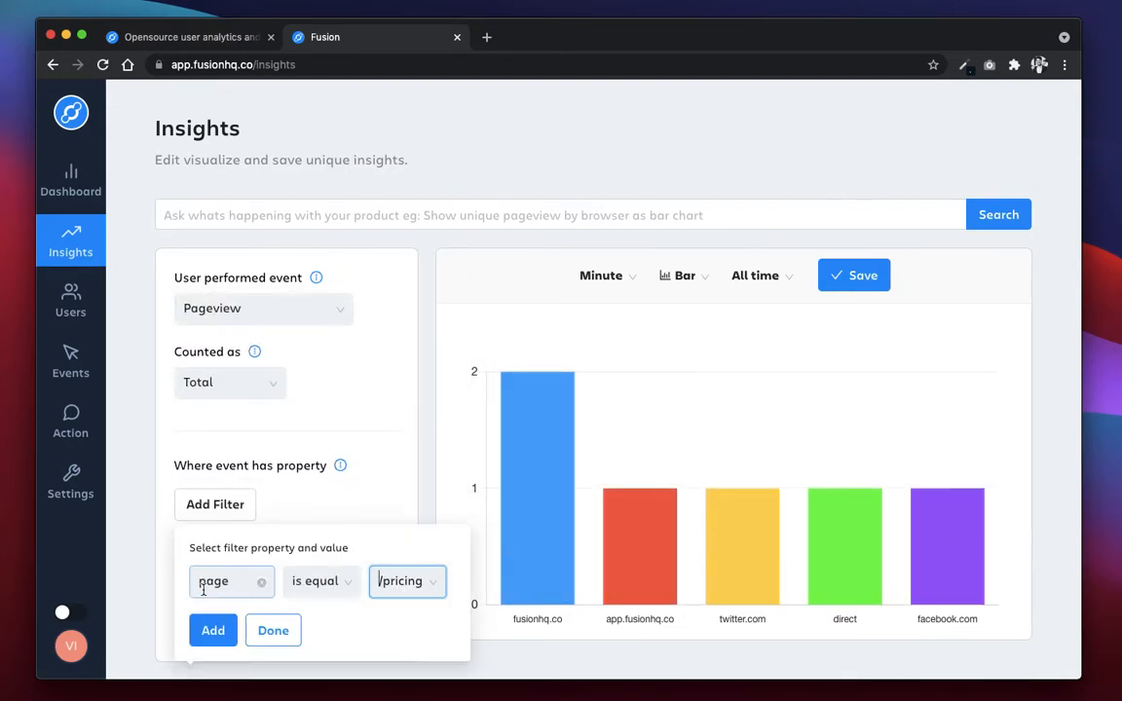
click(214, 631)
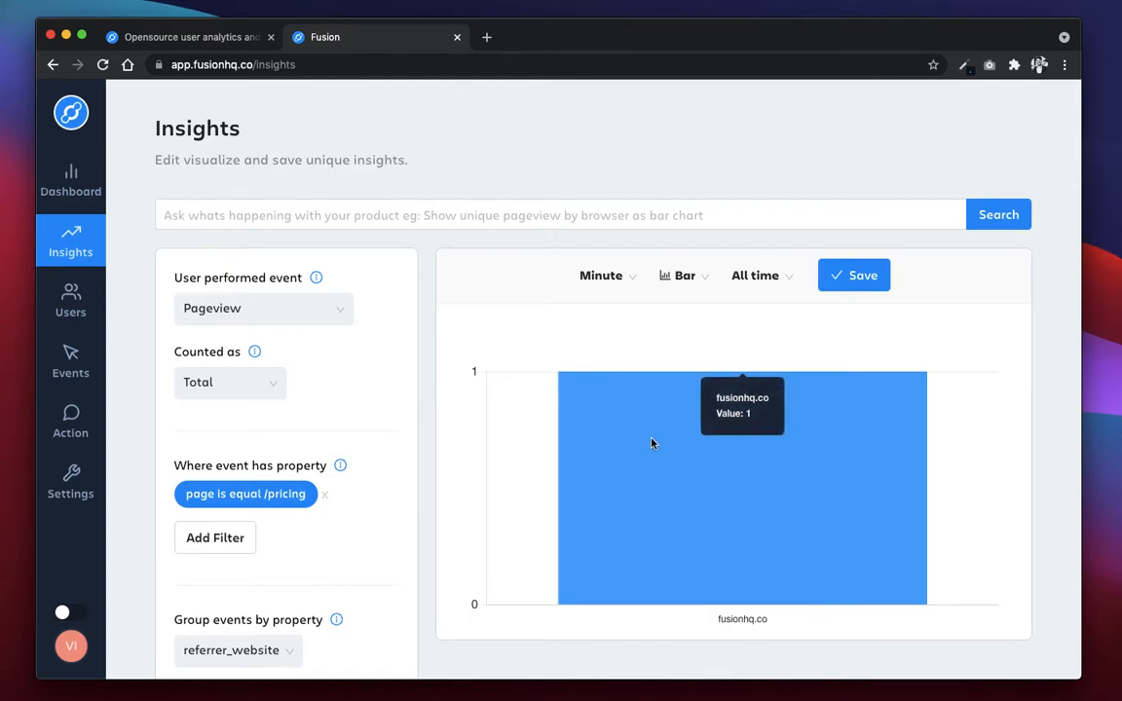
click(326, 496)
View the Pageview insight grouped by referrer_website as a Table, a Pie chart and a Count
click(690, 281)
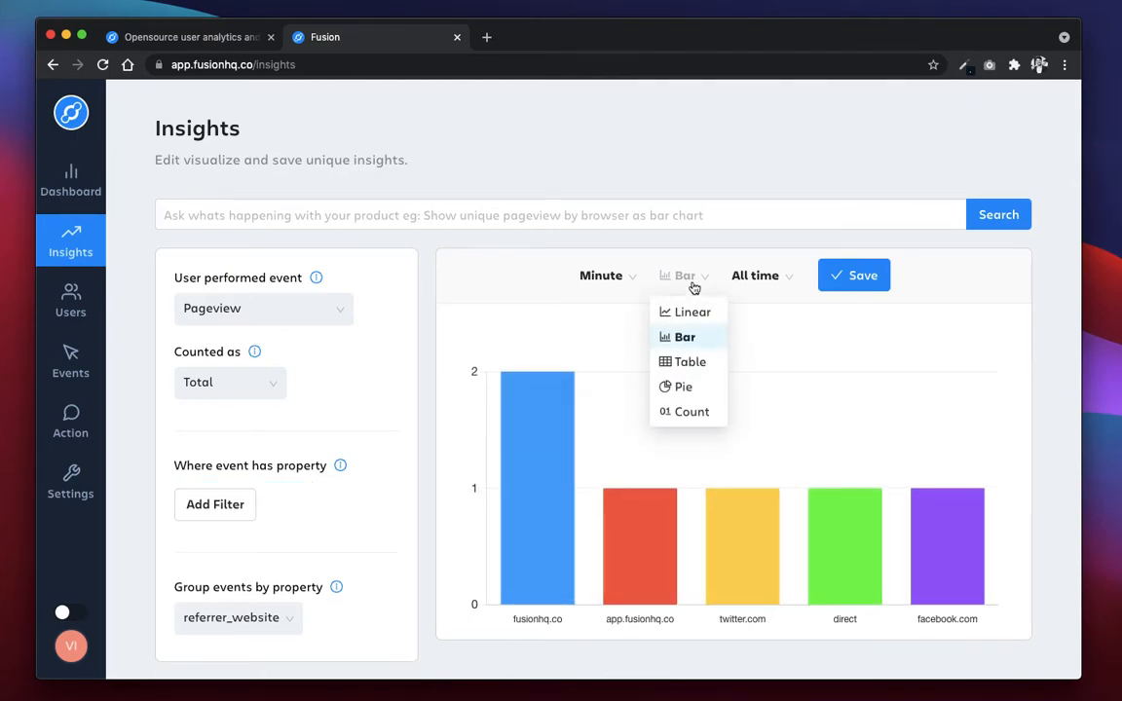
click(696, 361)
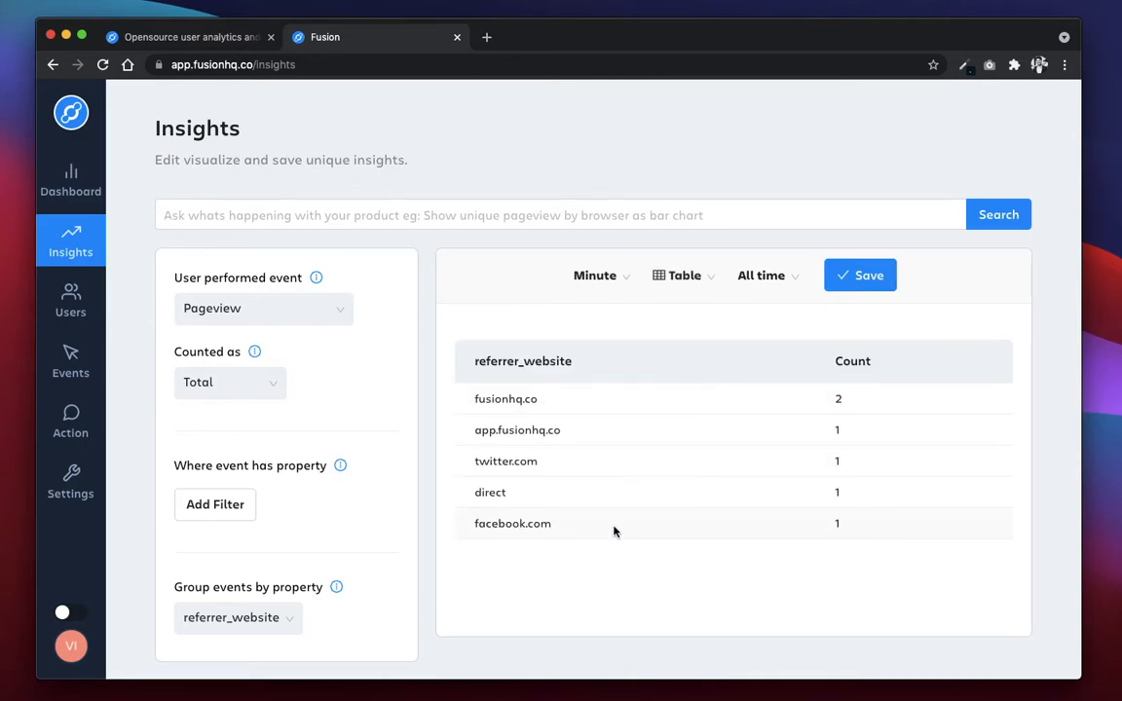
click(682, 275)
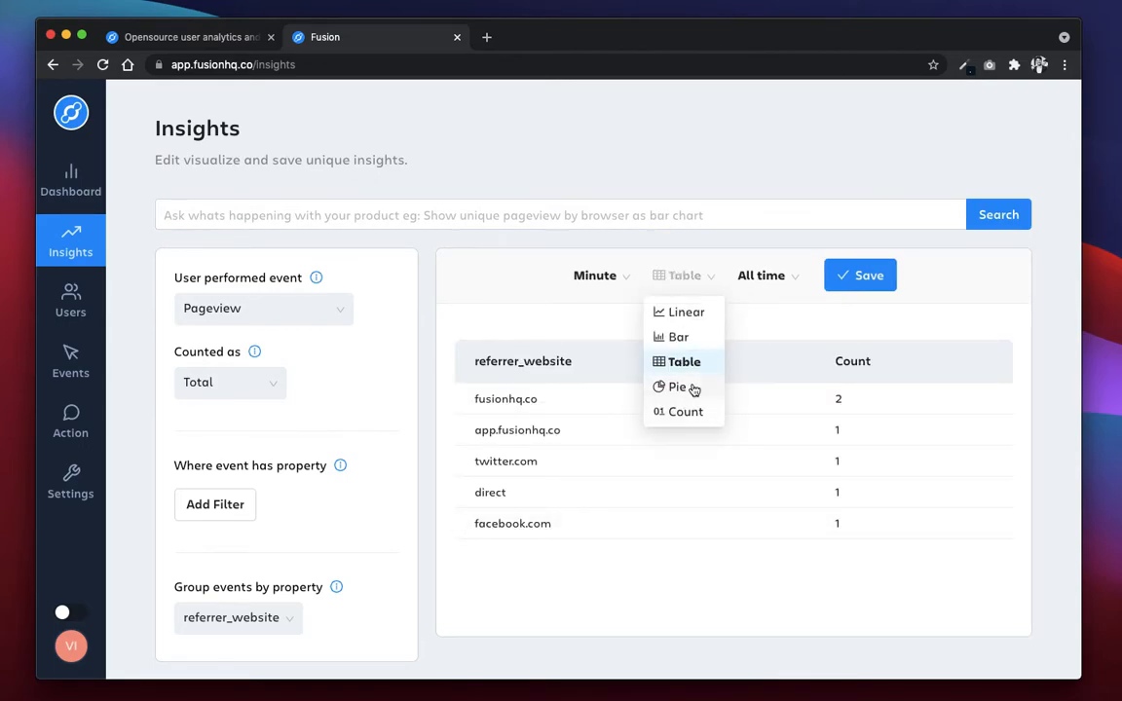
click(667, 388)
click(694, 278)
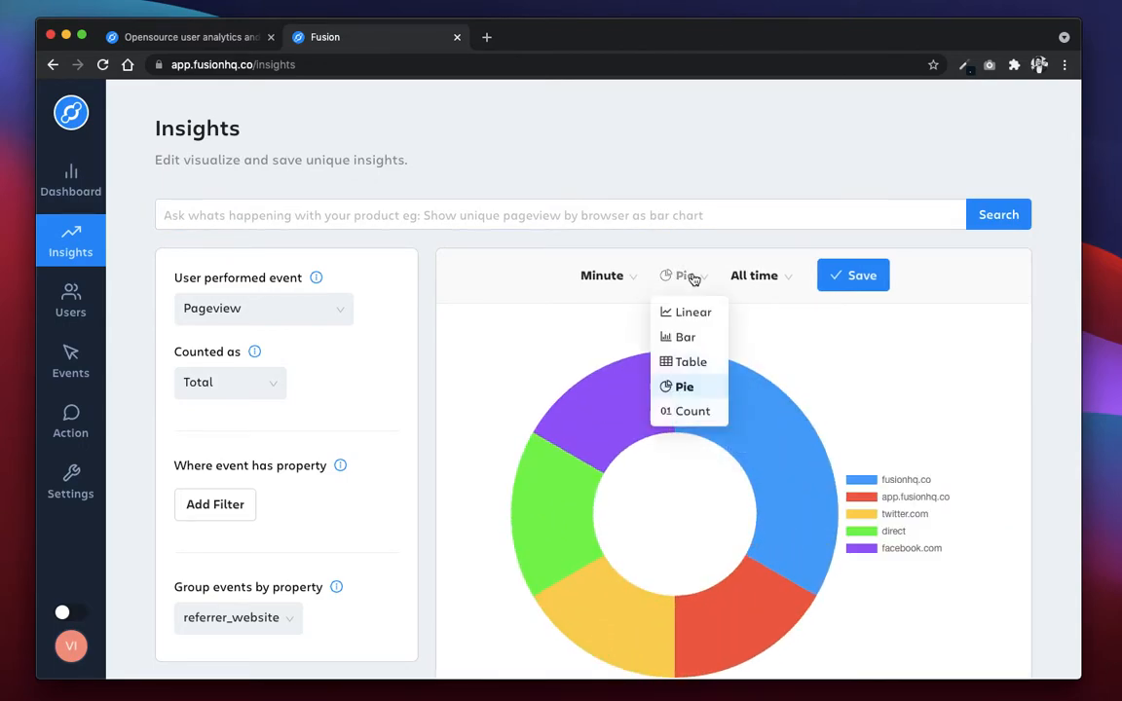
click(705, 418)
click(702, 282)
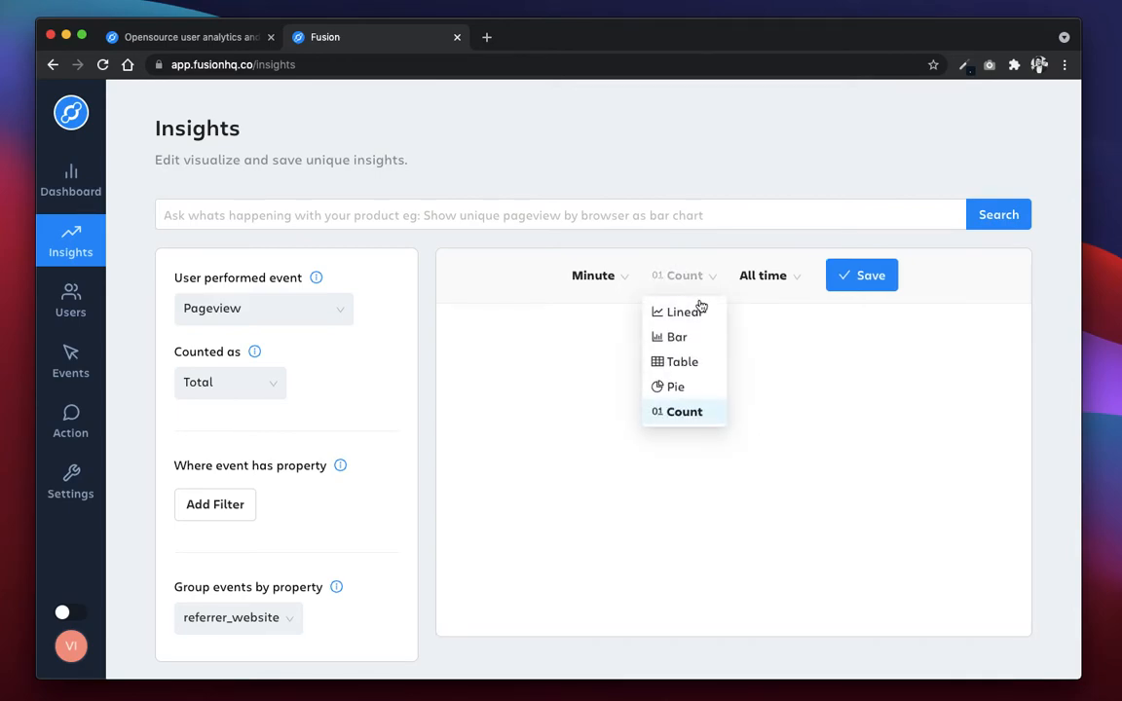
Clear and reapply the referrer_website grouping of the Pageview events, and display the insight as a Table
click(291, 618)
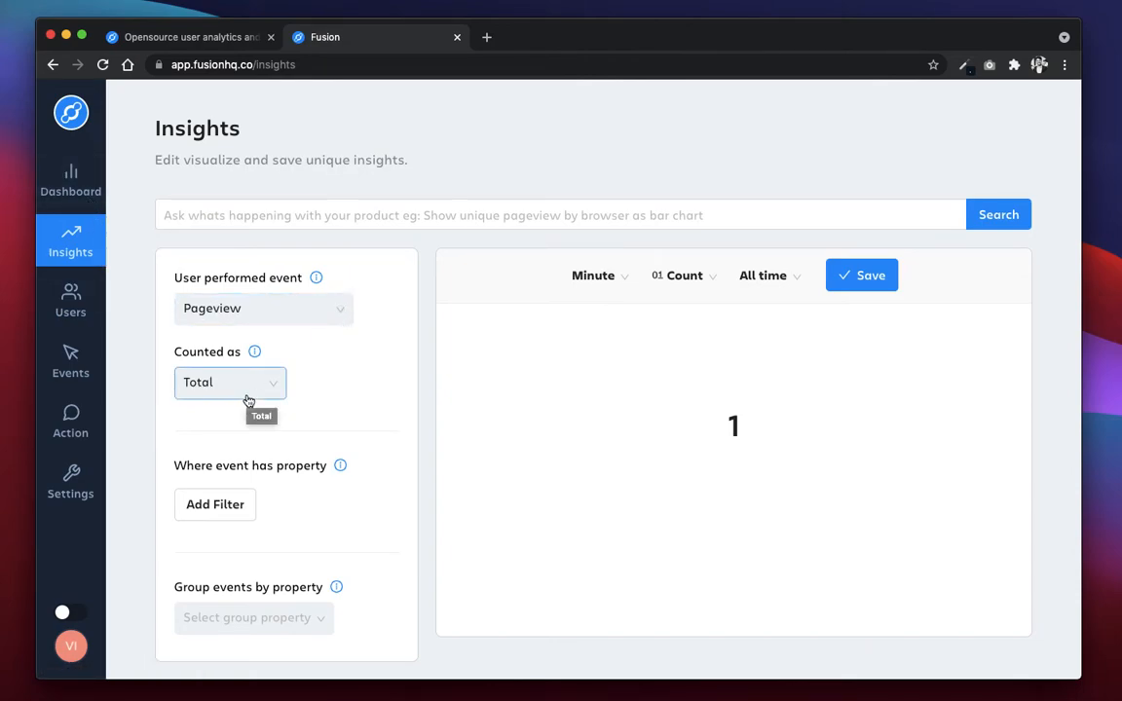
click(249, 618)
text(we)
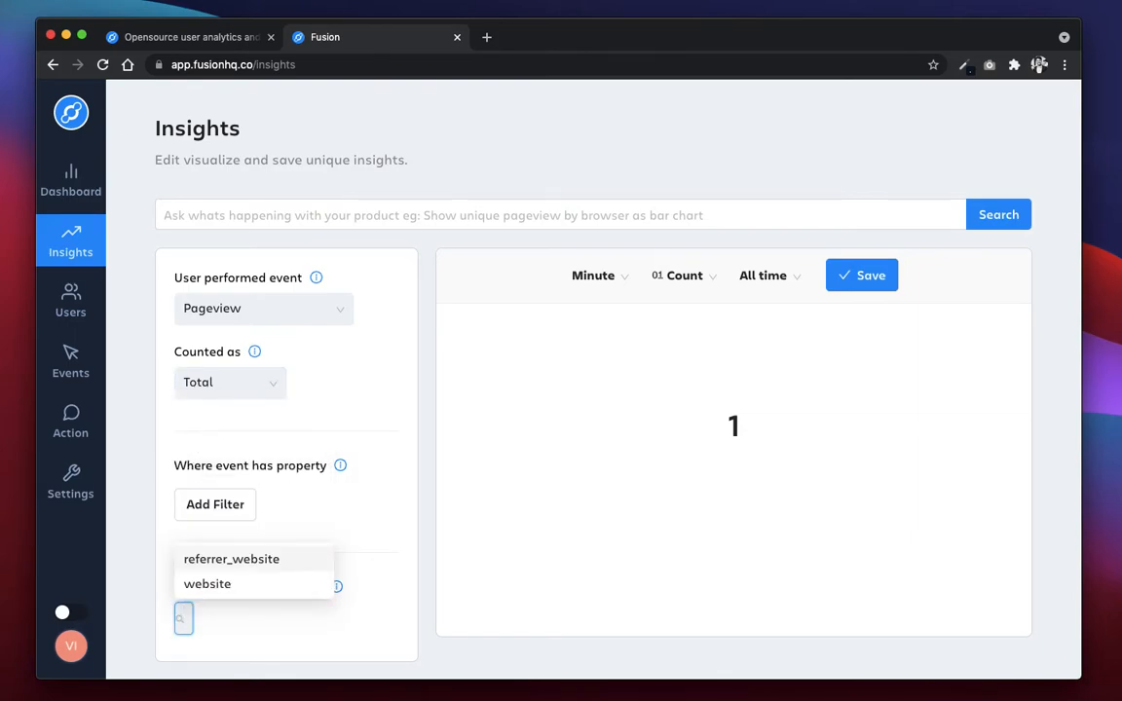
key(Return)
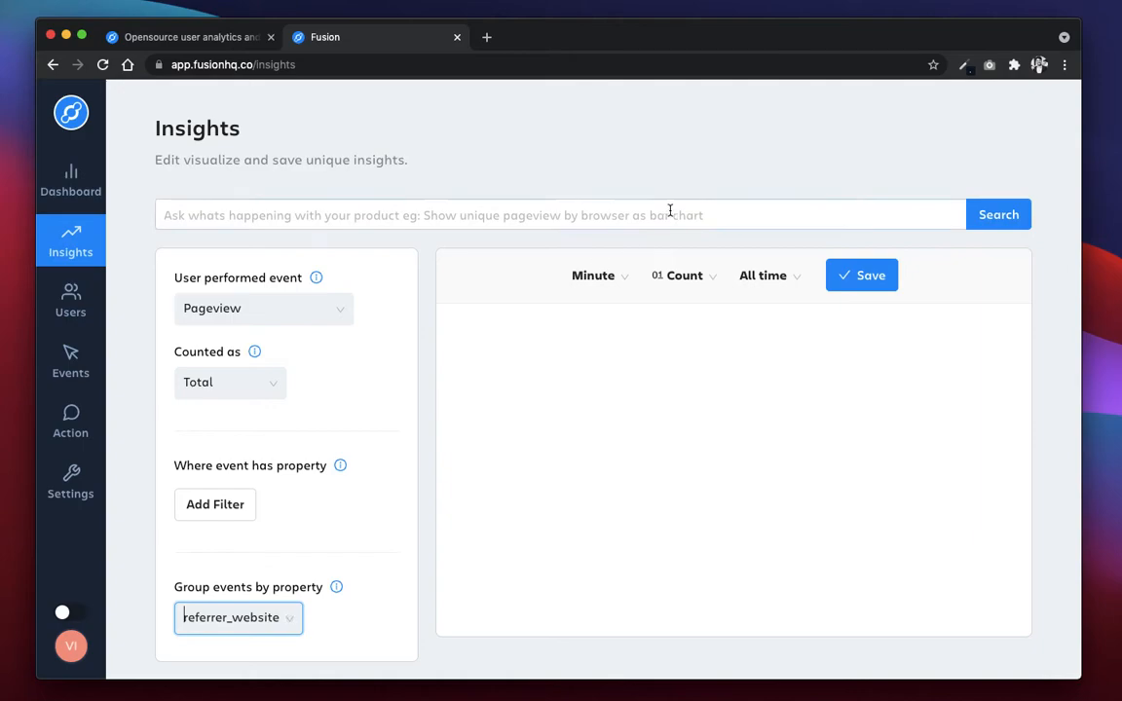
click(682, 276)
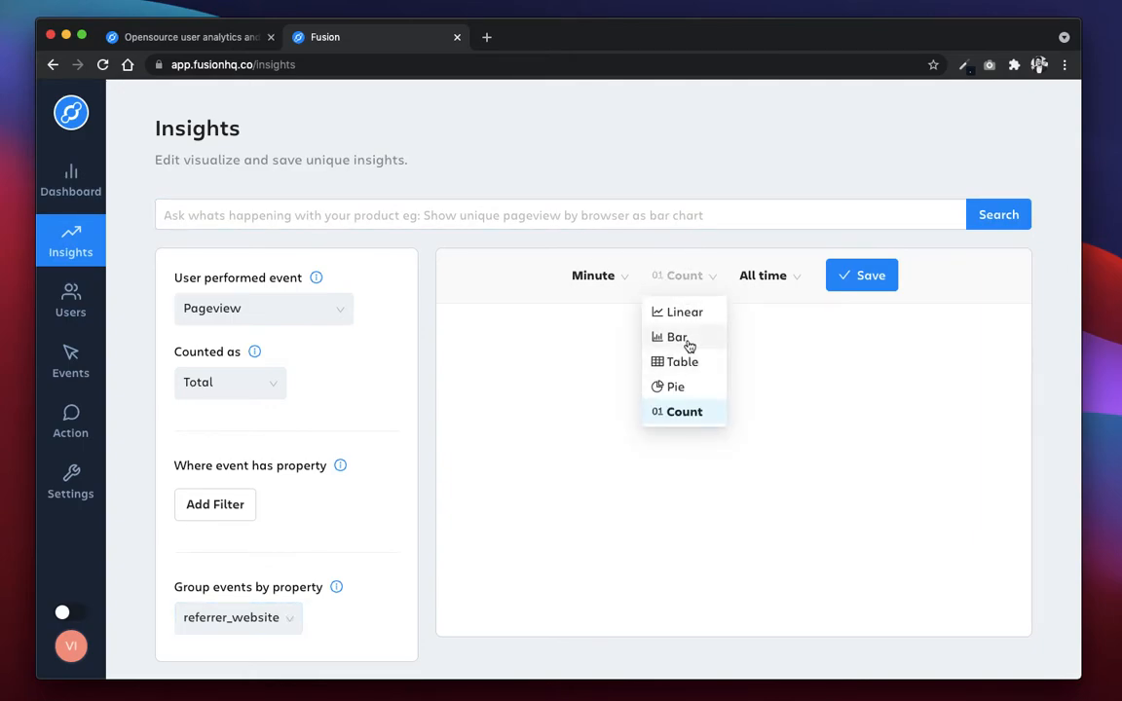
click(683, 361)
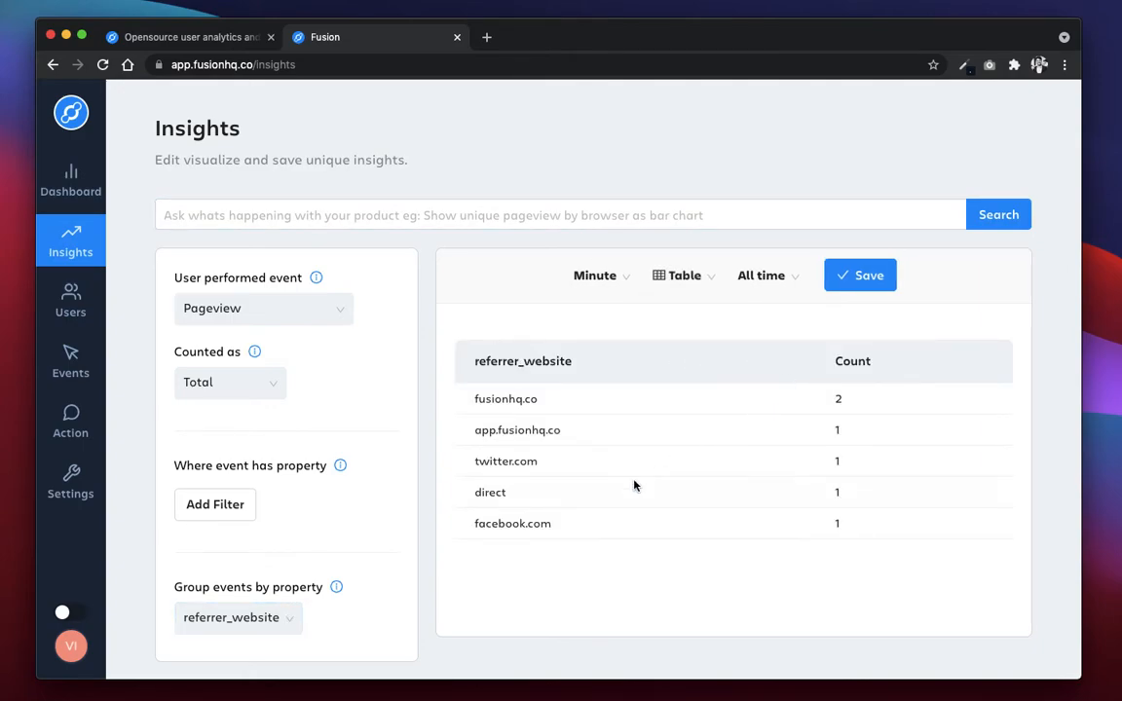
Save the referrer table to the Demo dashboard under the graph name Referrers All time, and dismiss the notification
click(862, 282)
click(609, 225)
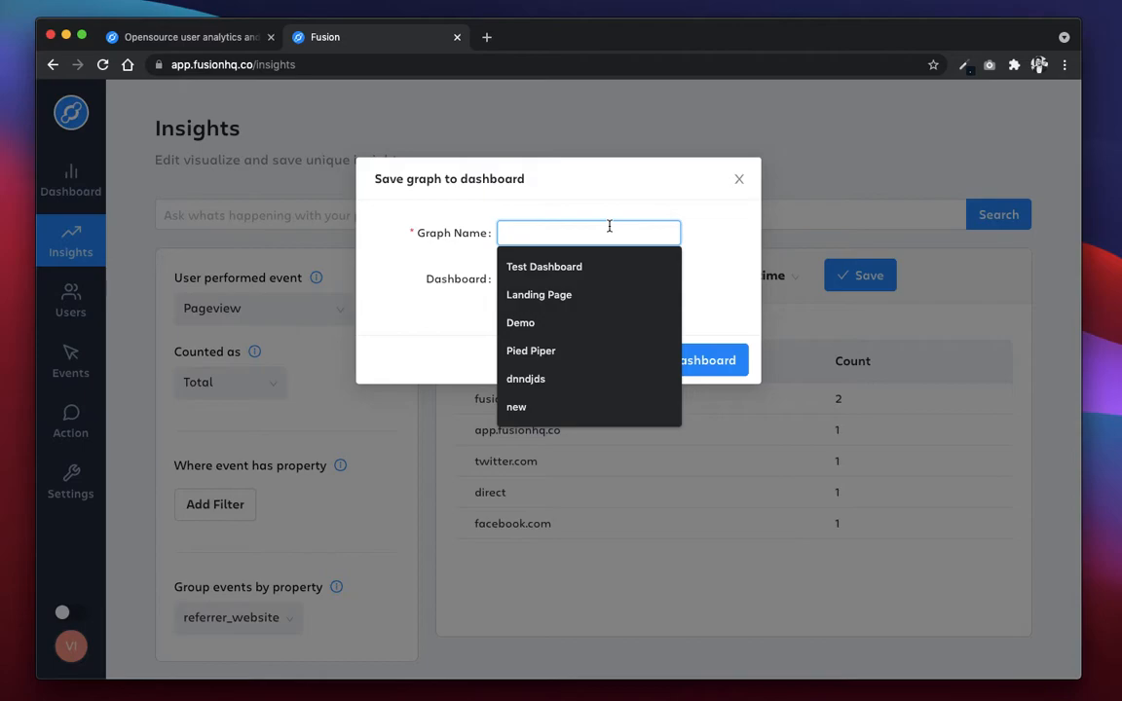
text(Referrers)
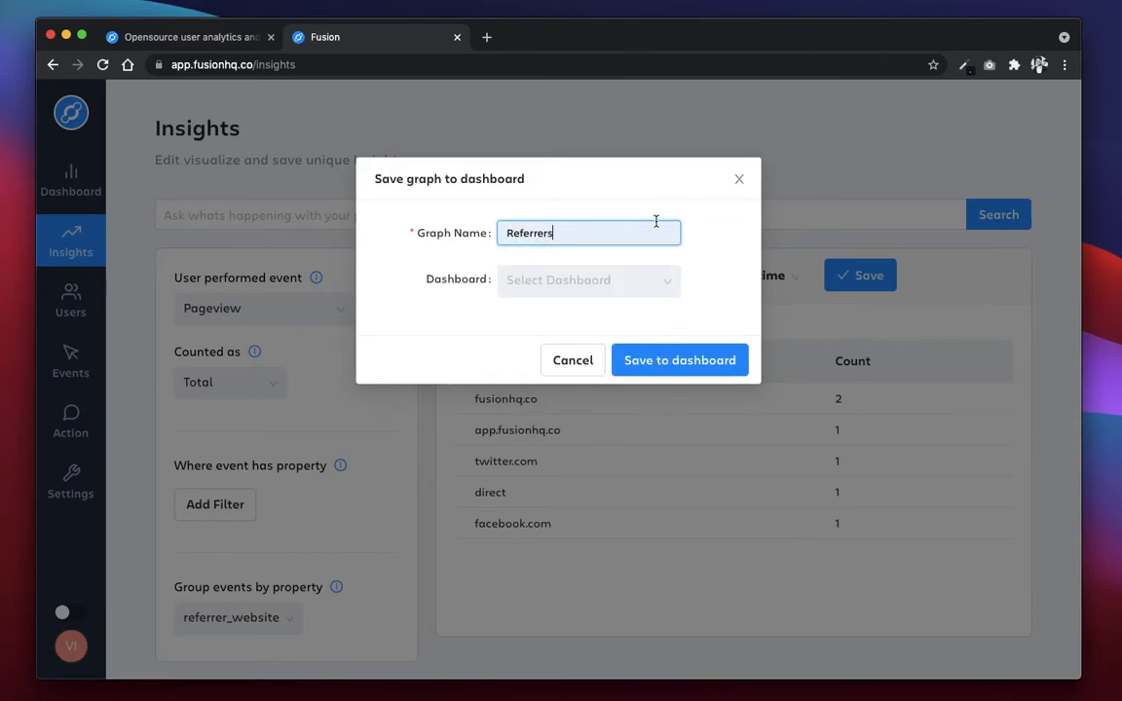
text( All time)
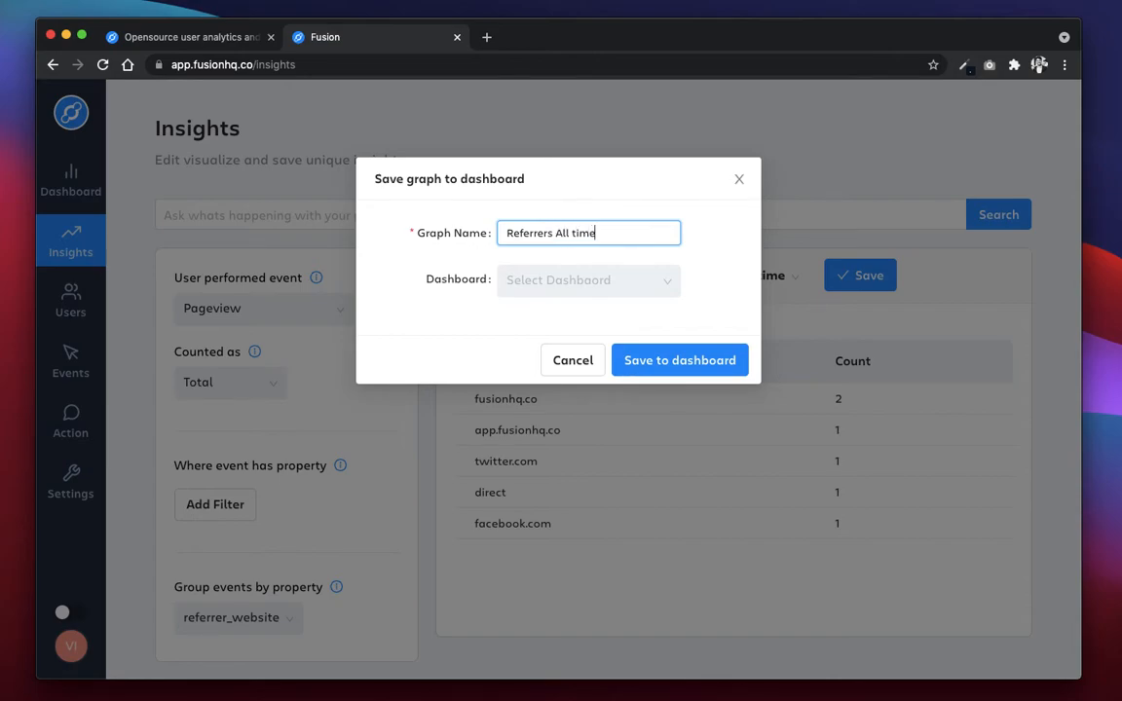
click(636, 278)
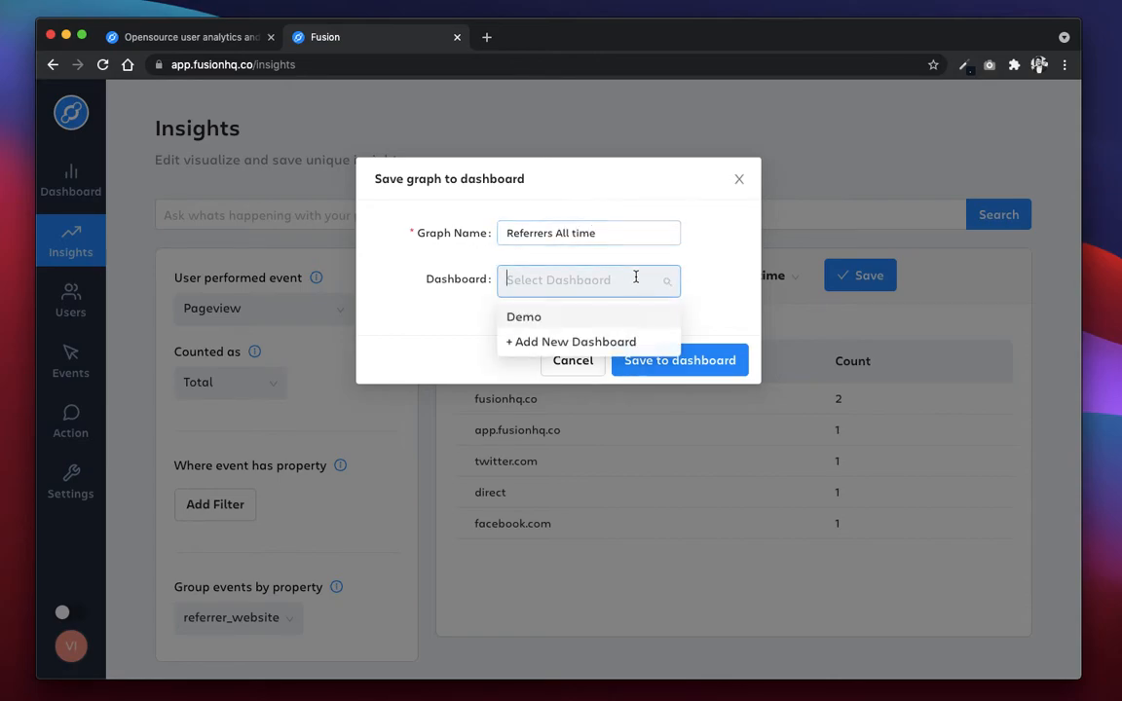
click(534, 319)
click(661, 360)
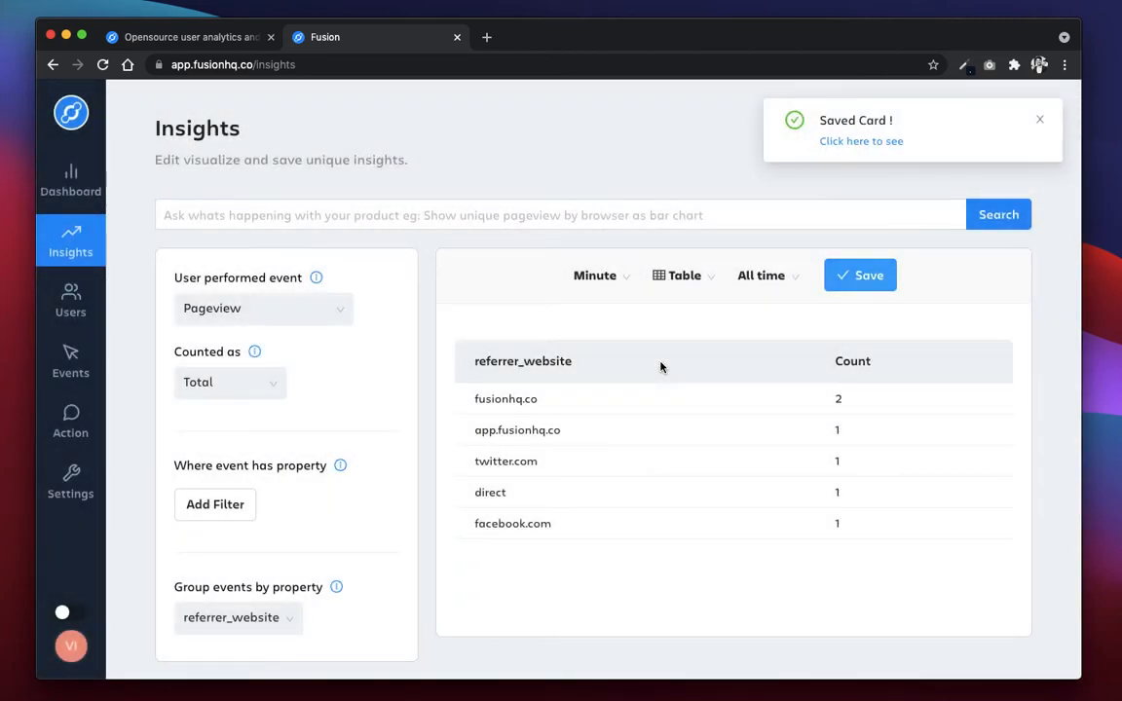
click(1043, 120)
Open the Demo dashboard, examine its cards including Referrers All time, and refresh the dashboard
click(70, 181)
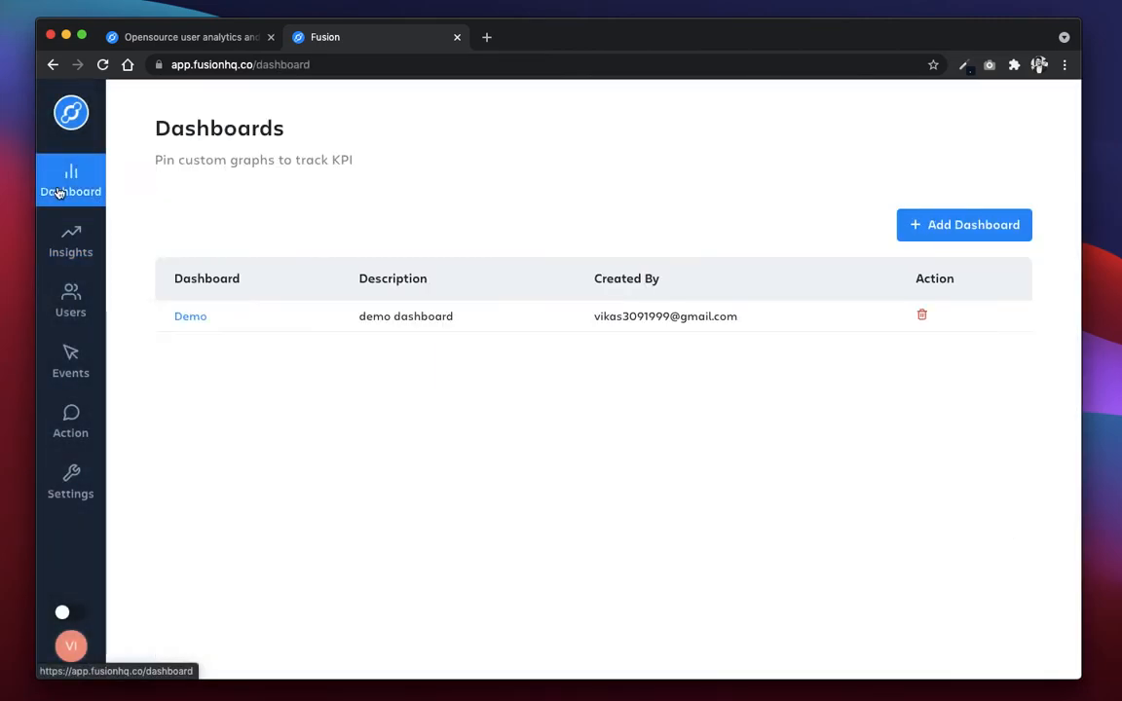
click(188, 313)
scroll(389, 365, down, 5)
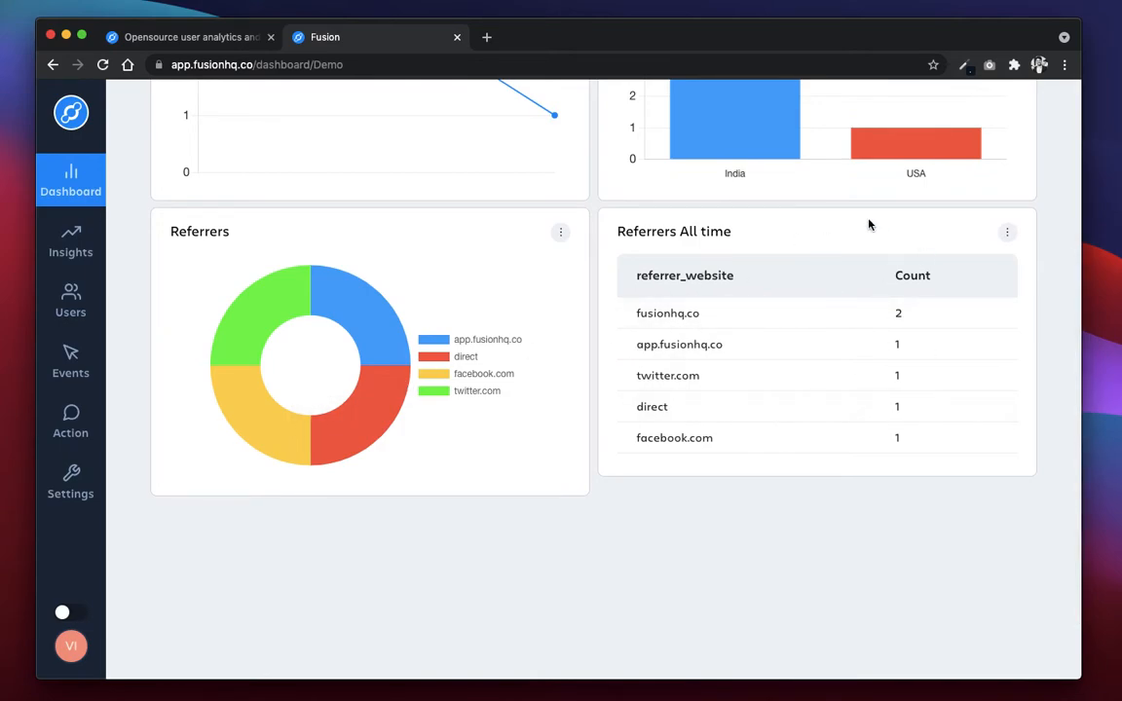
scroll(769, 307, up, 5)
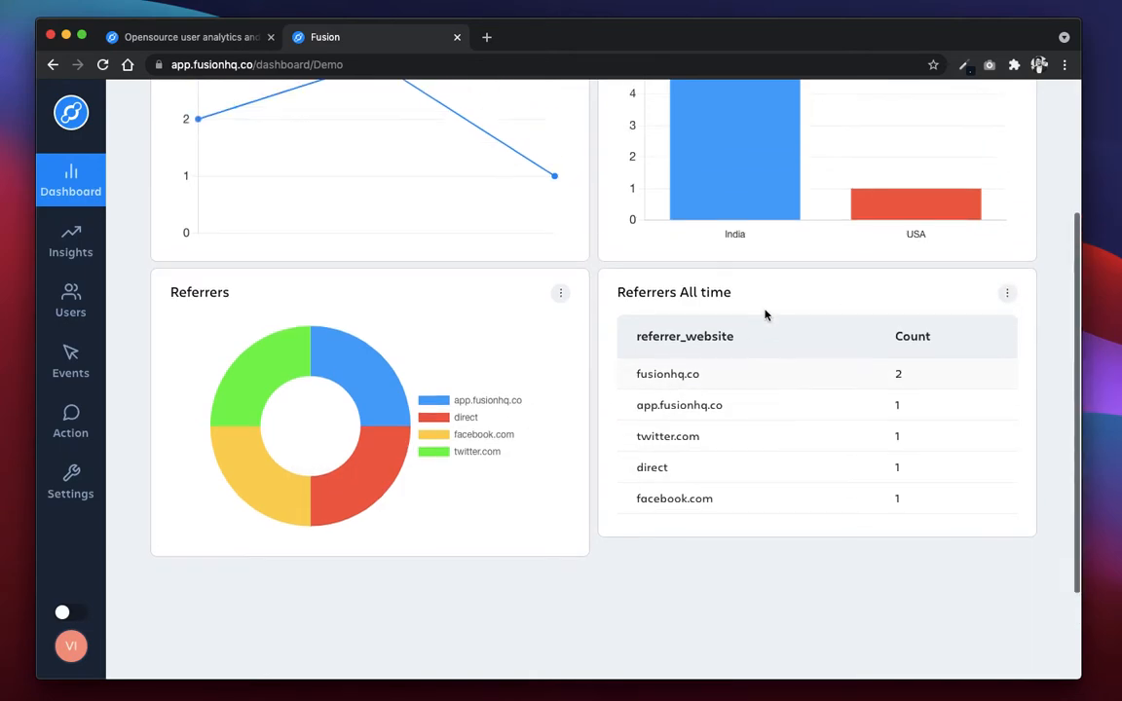
click(988, 138)
scroll(797, 451, down, 2)
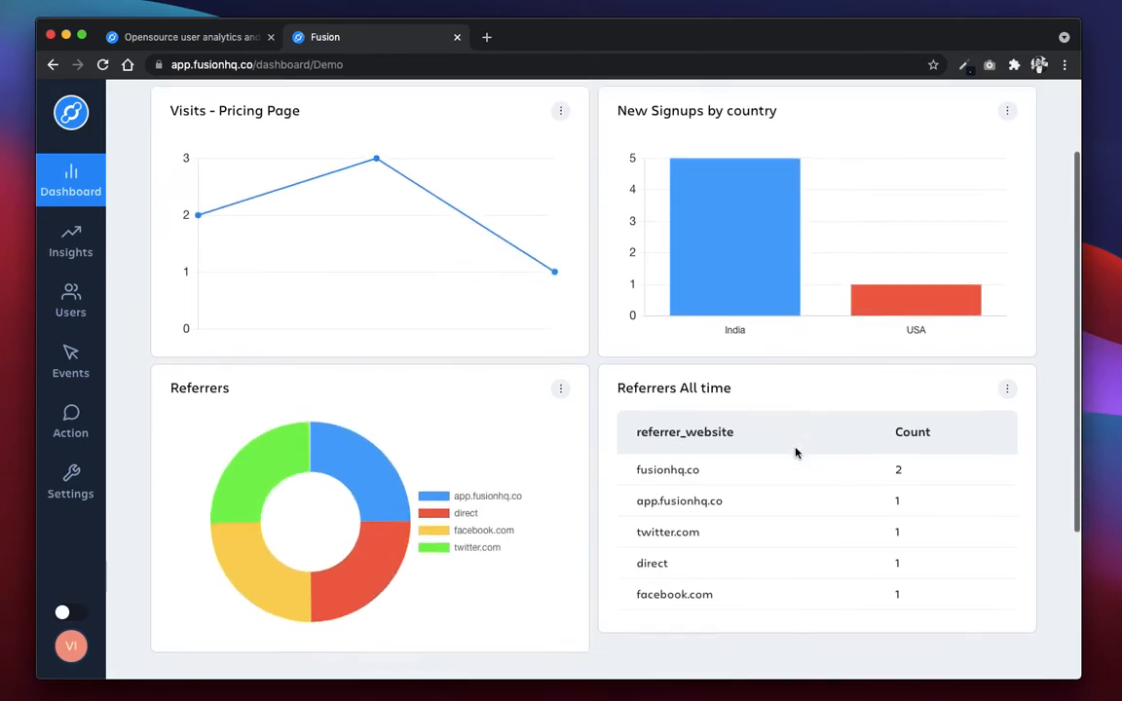
scroll(797, 453, up, 2)
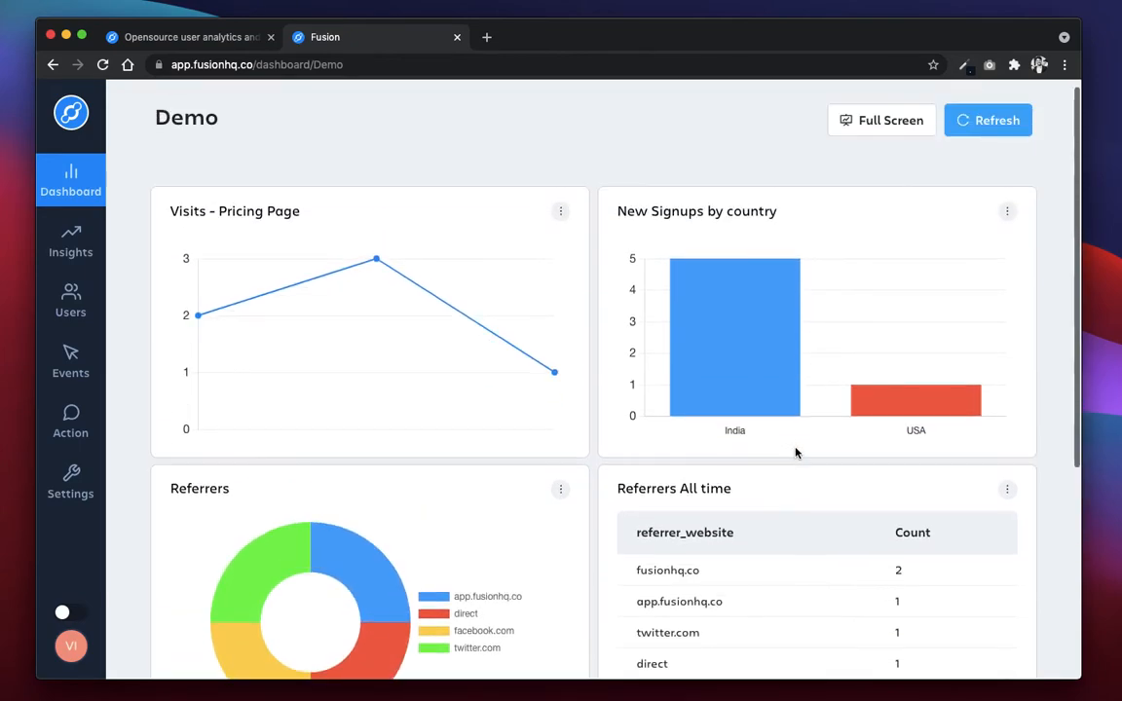
View the Demo dashboard in full screen, exit full screen and look over its cards again
click(896, 125)
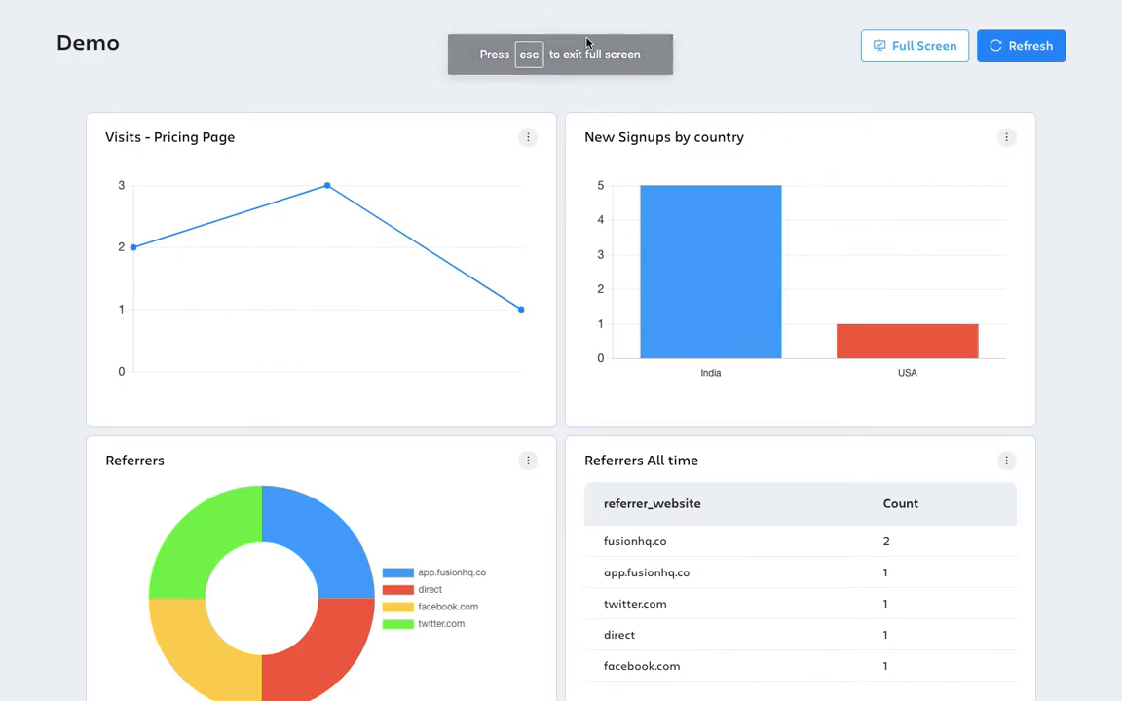
key(Escape)
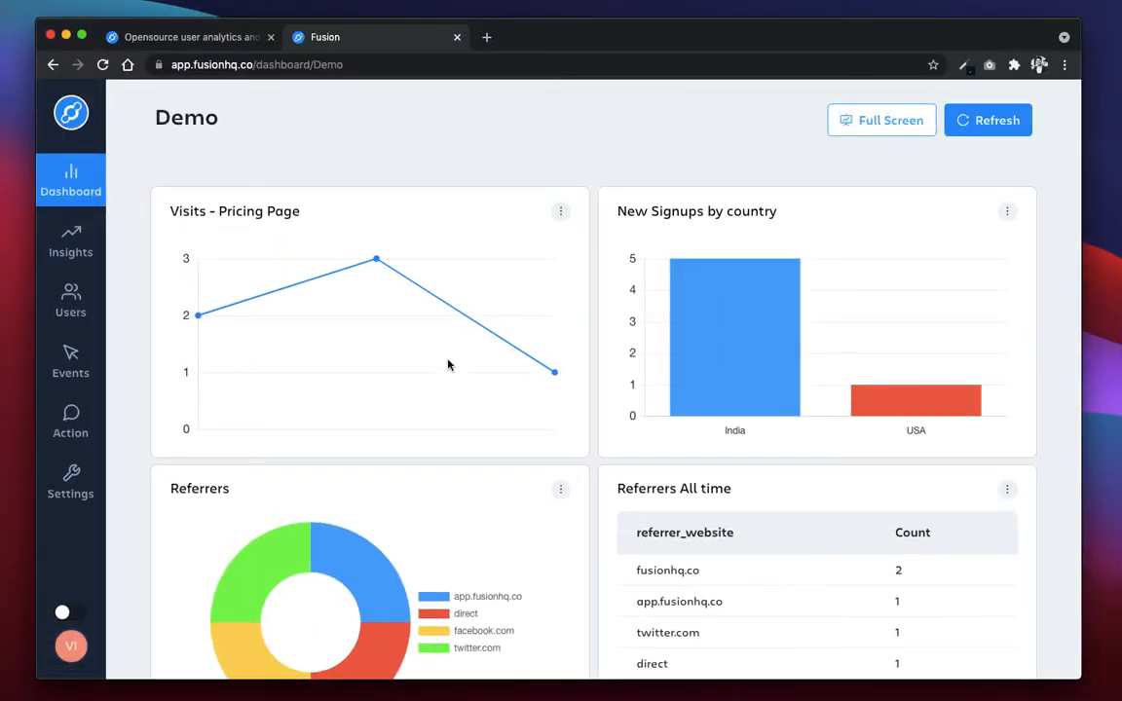
scroll(444, 370, down, 2)
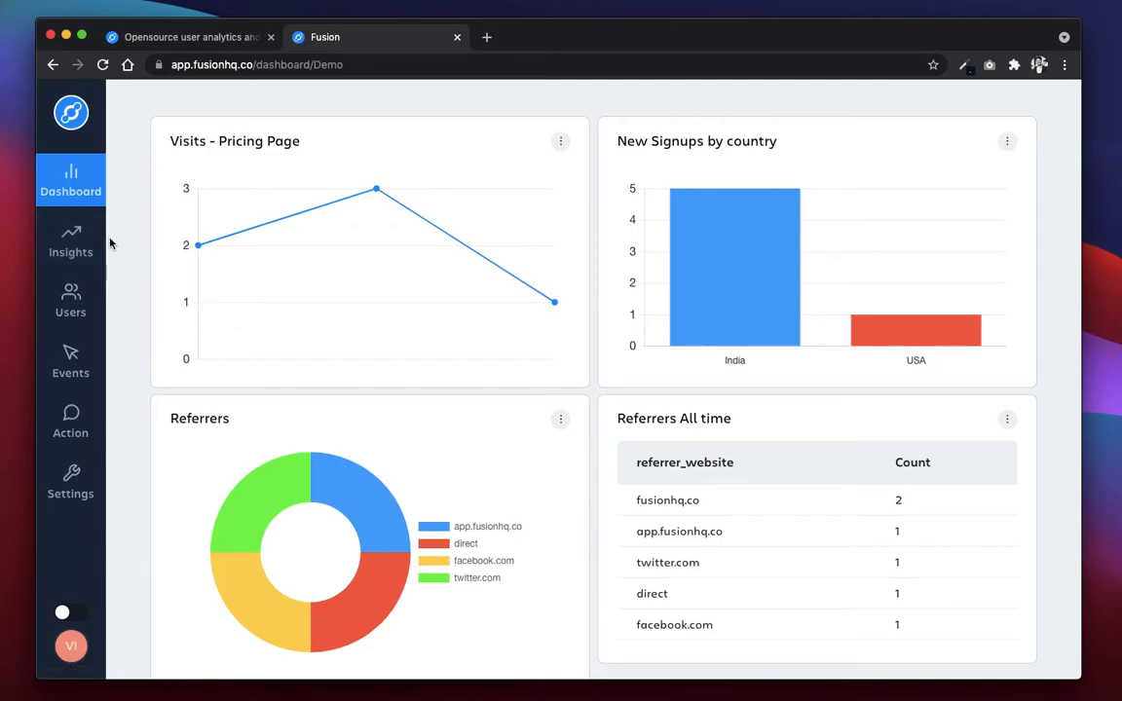
Start a new insight on the Insights page and set its time range to All time
click(74, 245)
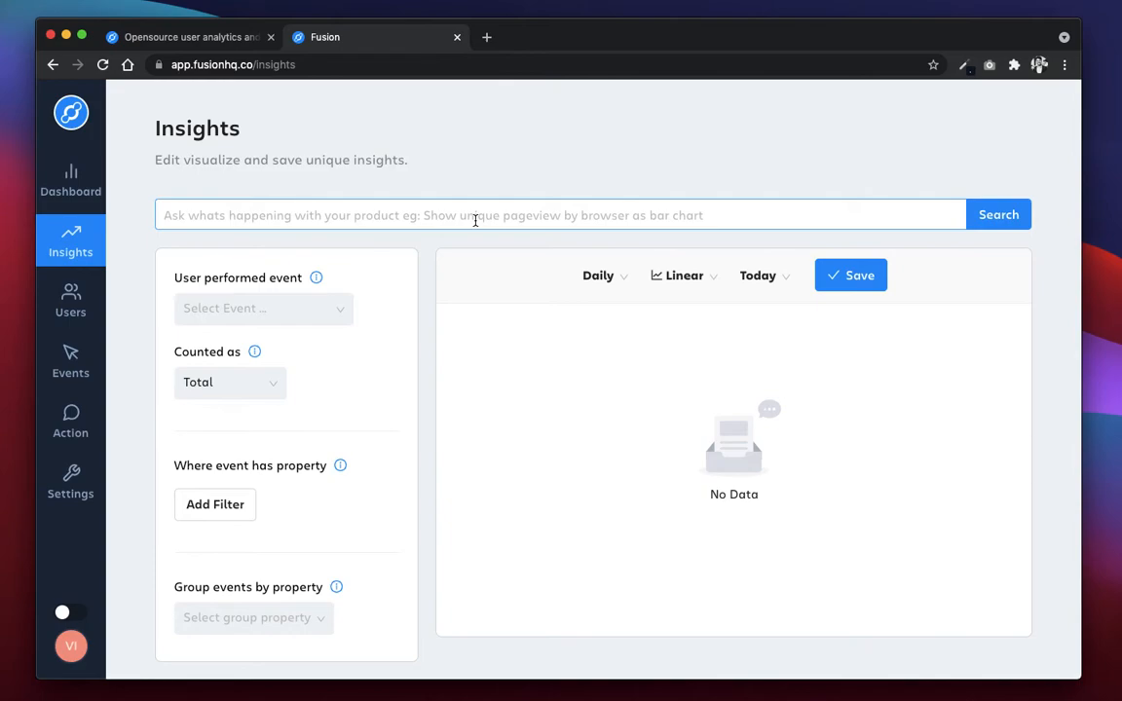
click(761, 278)
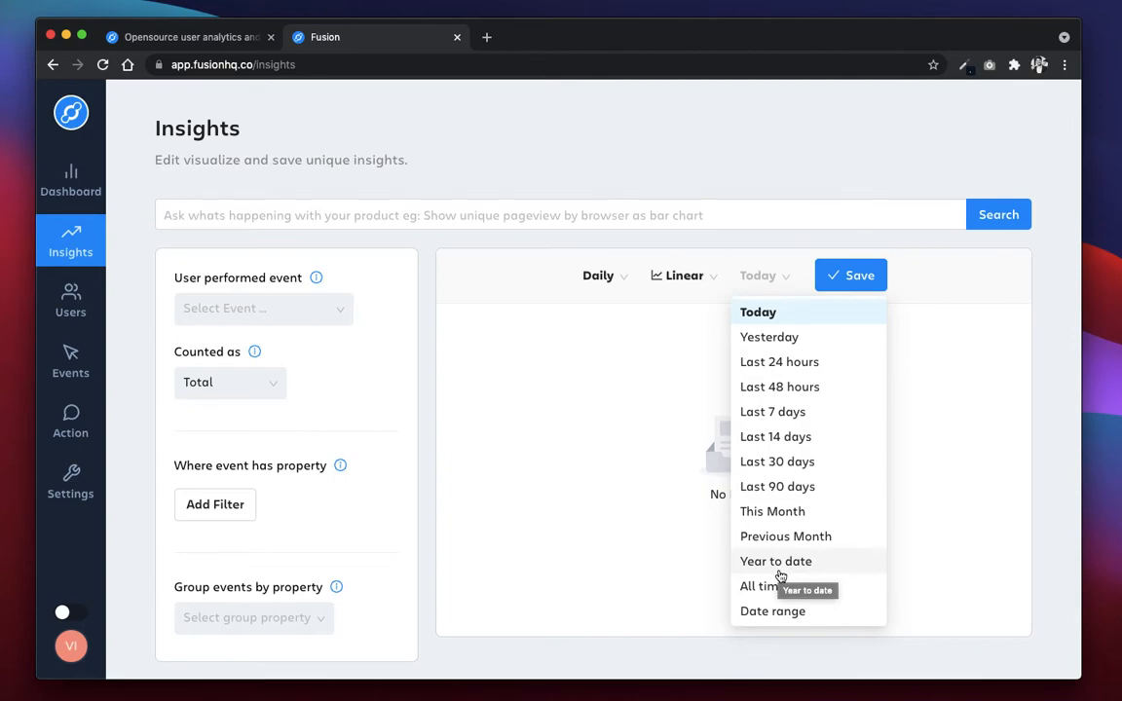
click(775, 587)
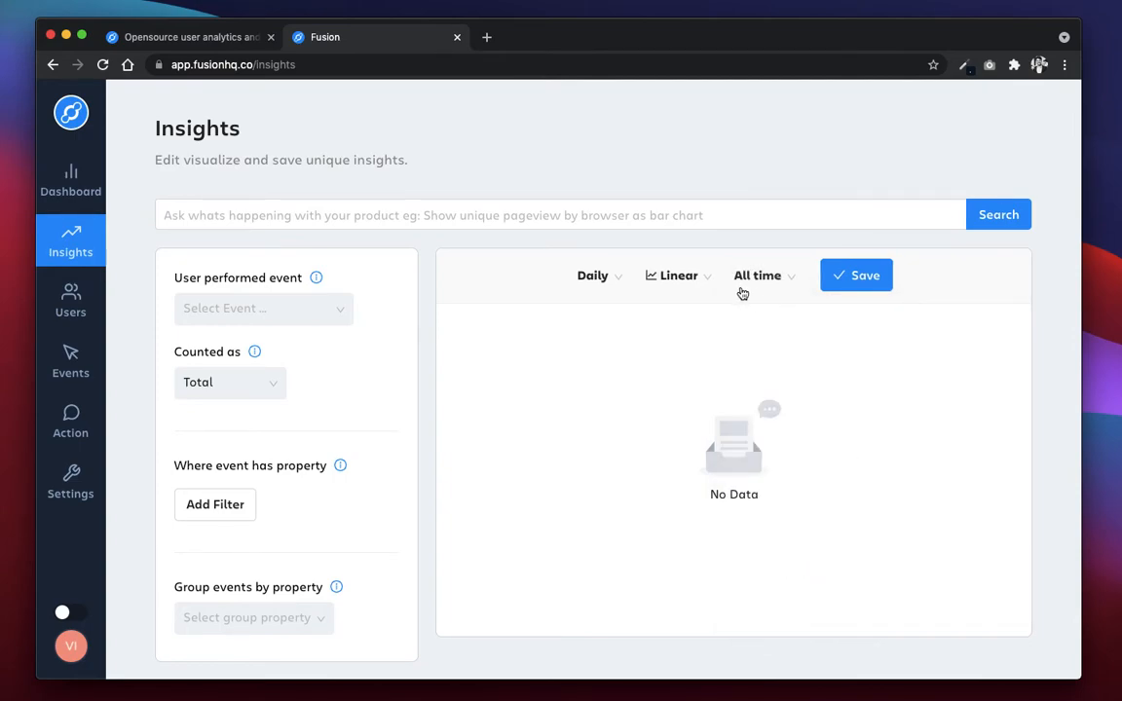
Ask the insights search for "login as unique as bar chart by browser" and inspect the resulting chart
click(466, 222)
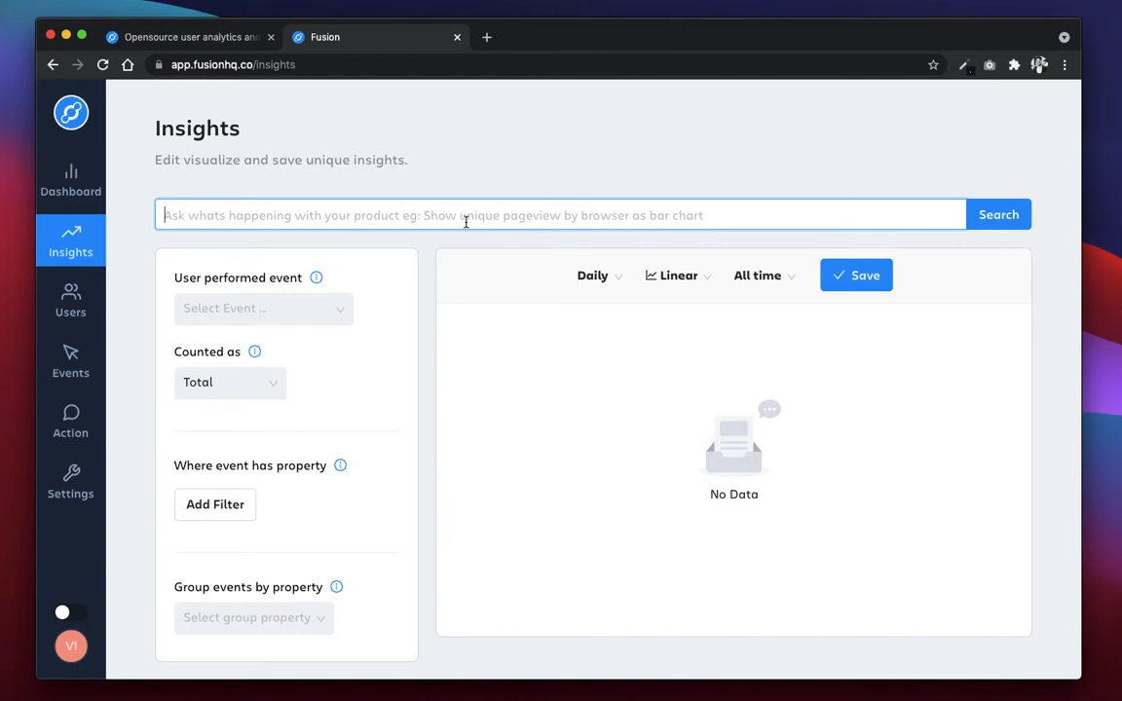
text(login)
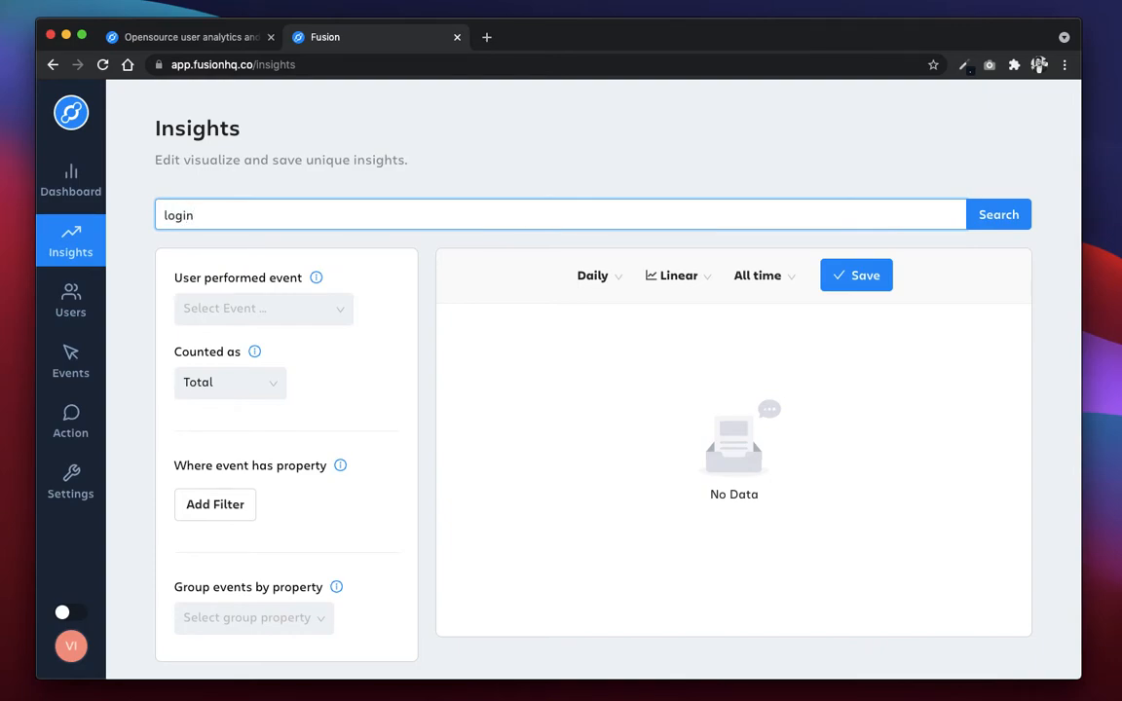
text( as unoq)
key(BackSpace)
key(BackSpace)
text(ique as bar)
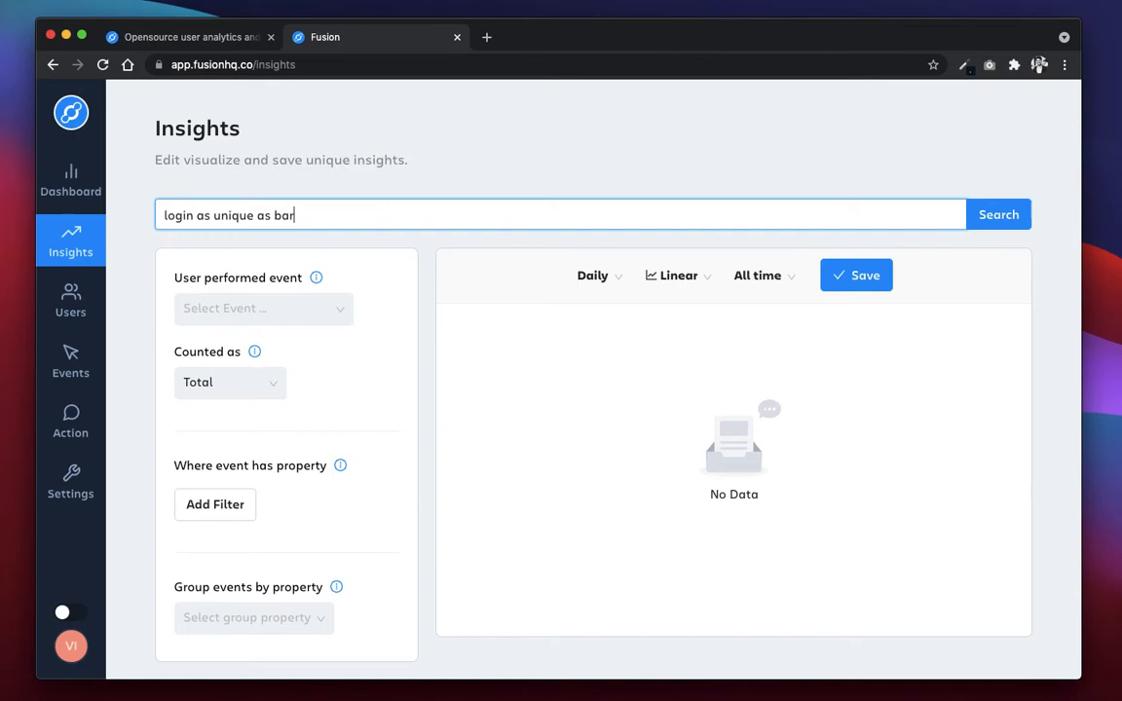
text( chart by browser)
key(Return)
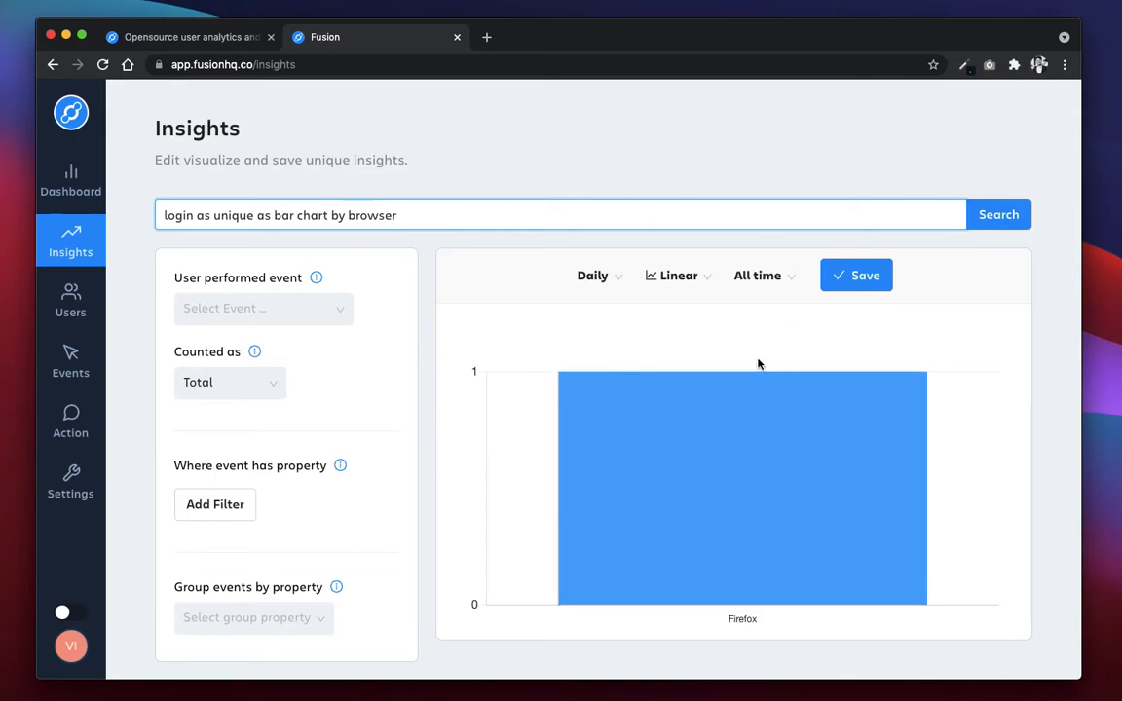
mouse_move(614, 465)
Change the insights query to "pageview as unique as bar chart by os", run it and inspect the bars
double_click(184, 215)
text(pageview)
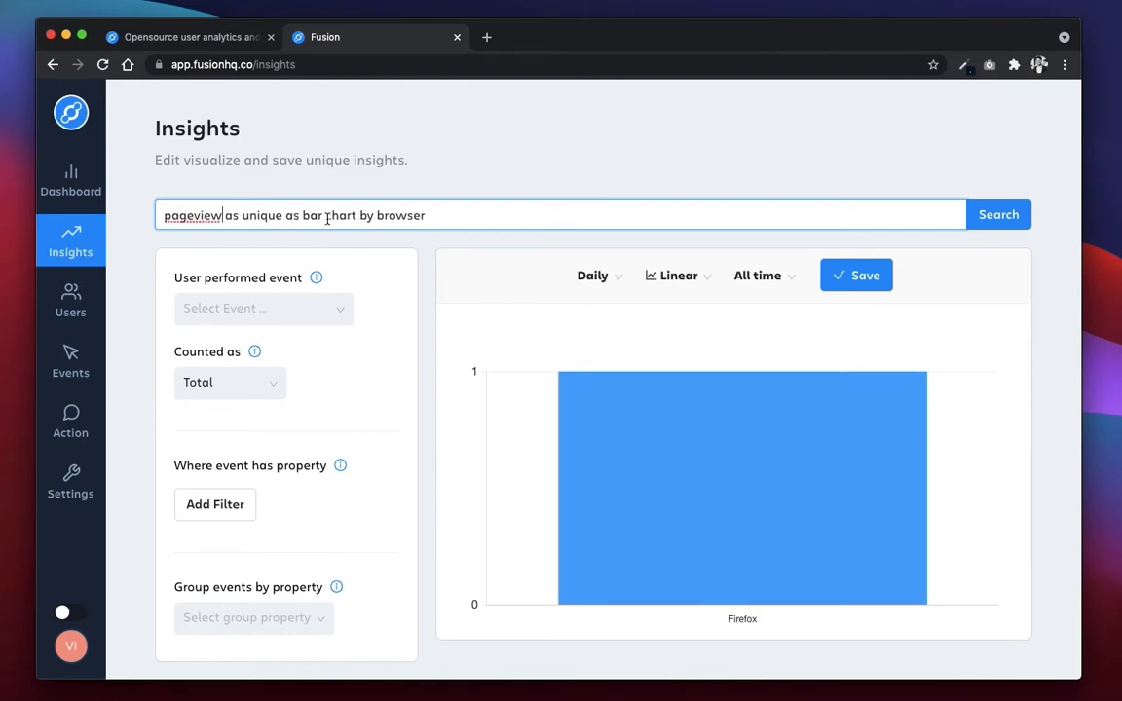
double_click(414, 216)
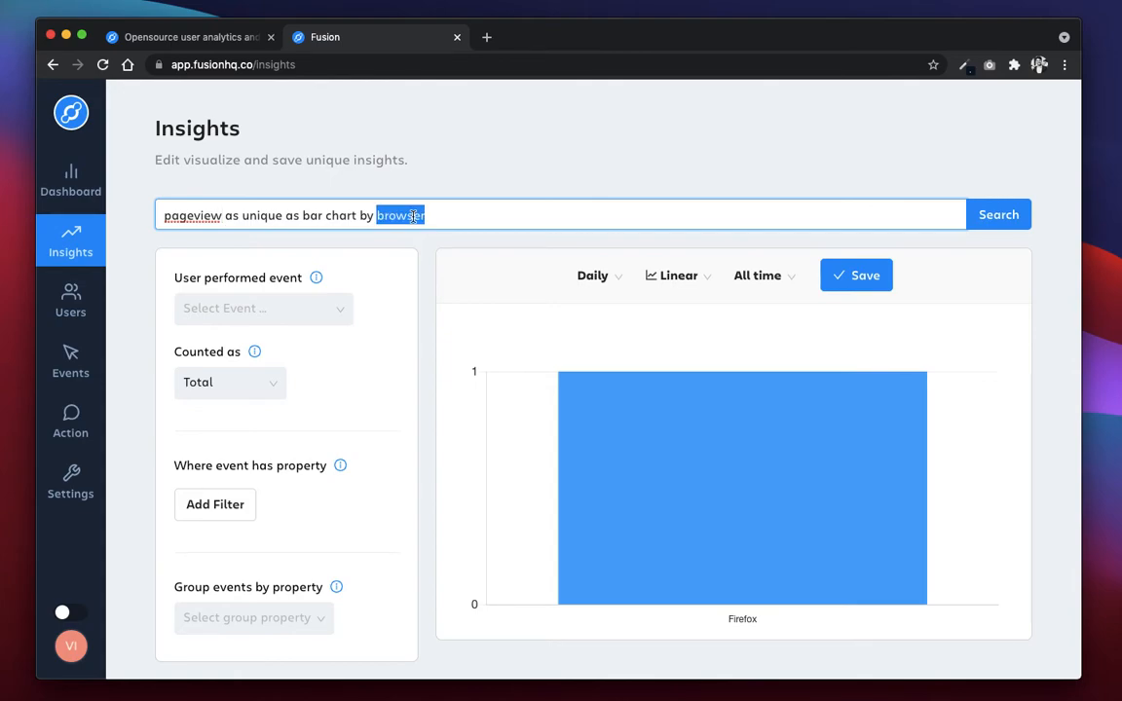
text(re)
key(BackSpace)
key(BackSpace)
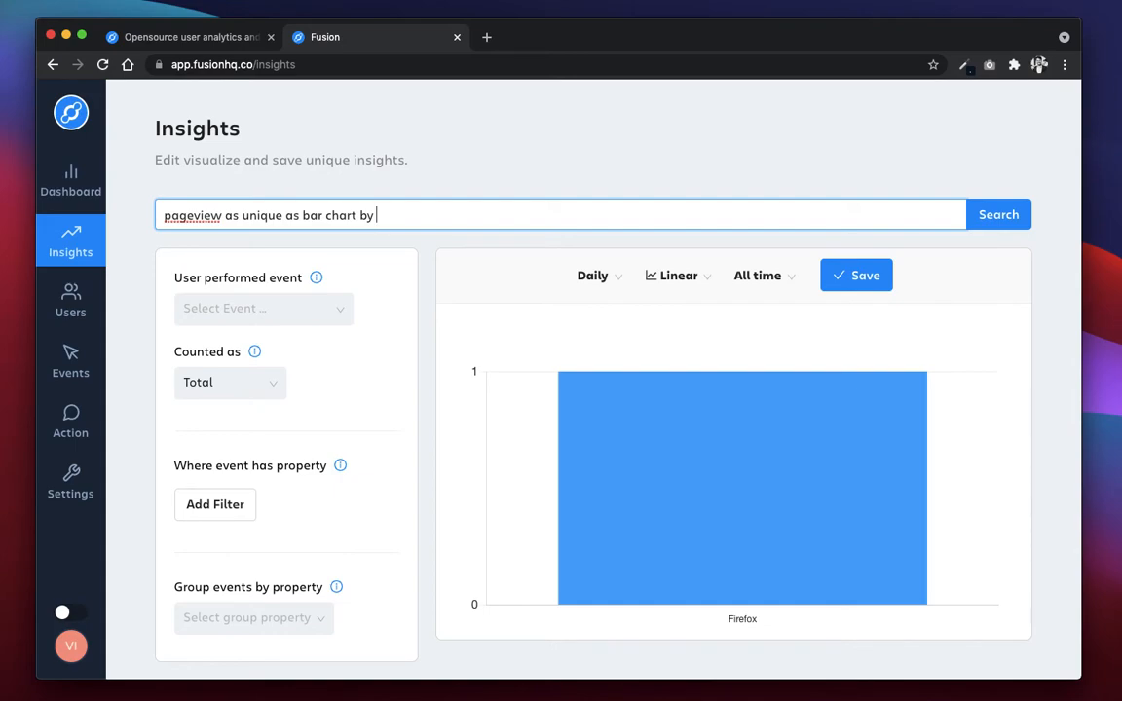
text(os)
key(Return)
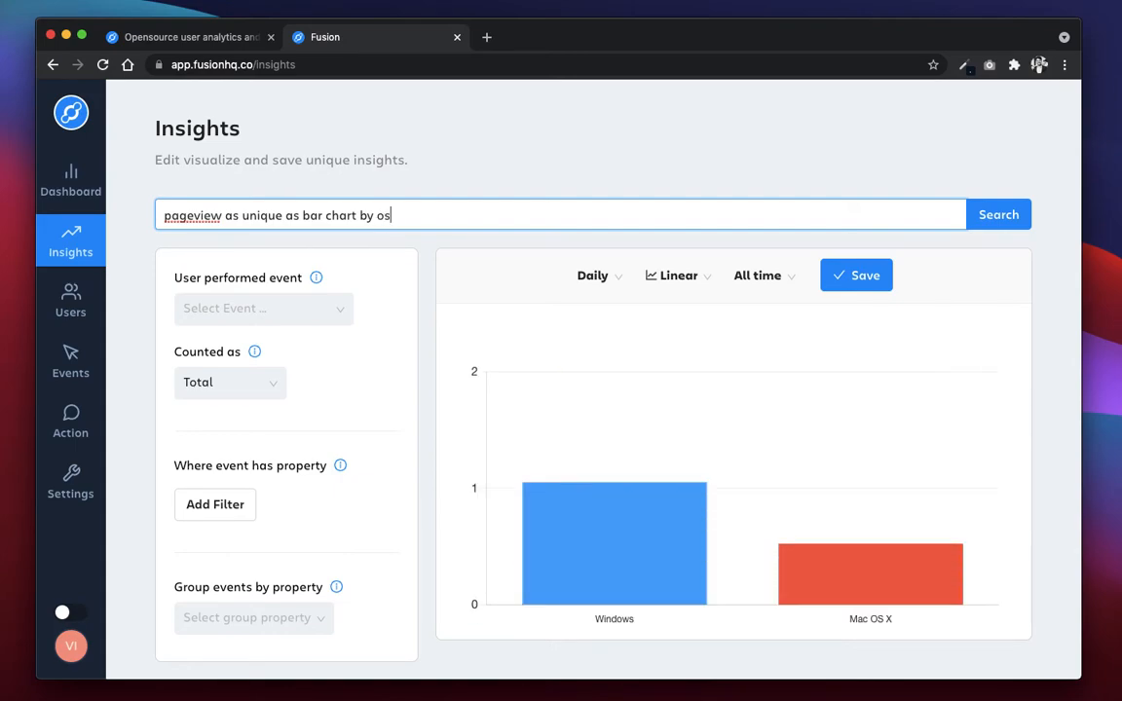
mouse_move(601, 533)
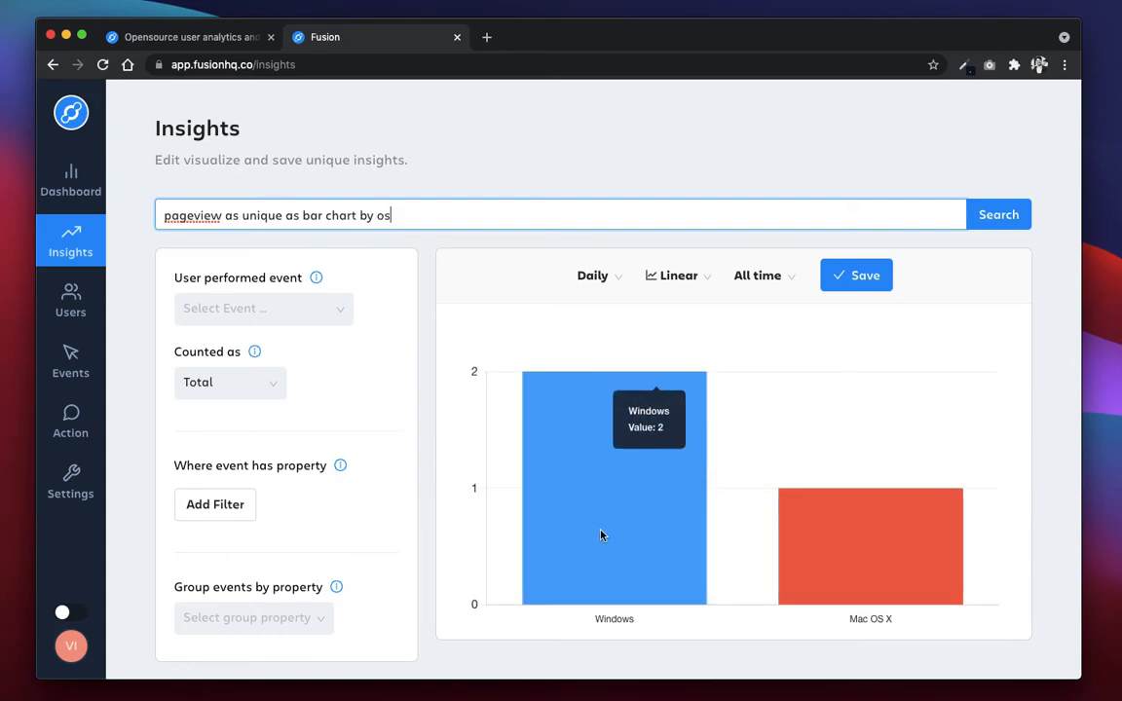
Change the insights query to "pageview as unique as pie by os", run it and look over the resulting chart
double_click(344, 218)
key(BackSpace)
key(BackSpace)
key(BackSpace)
key(BackSpace)
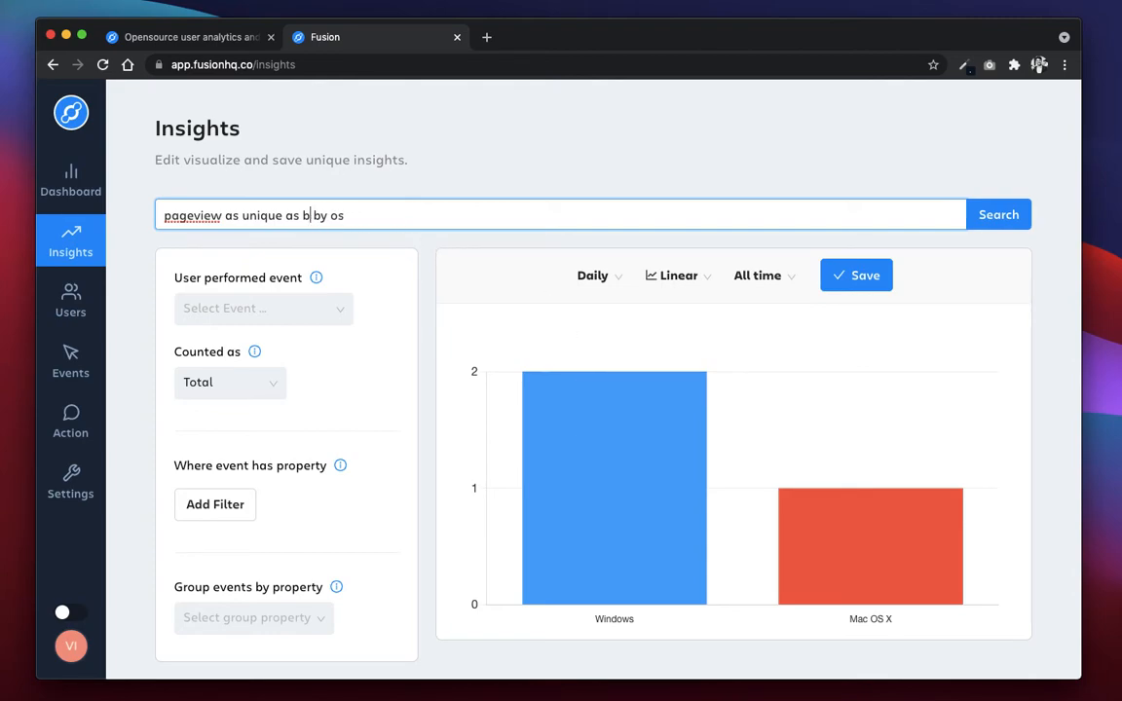
text(pie)
key(Return)
scroll(462, 286, down, 1)
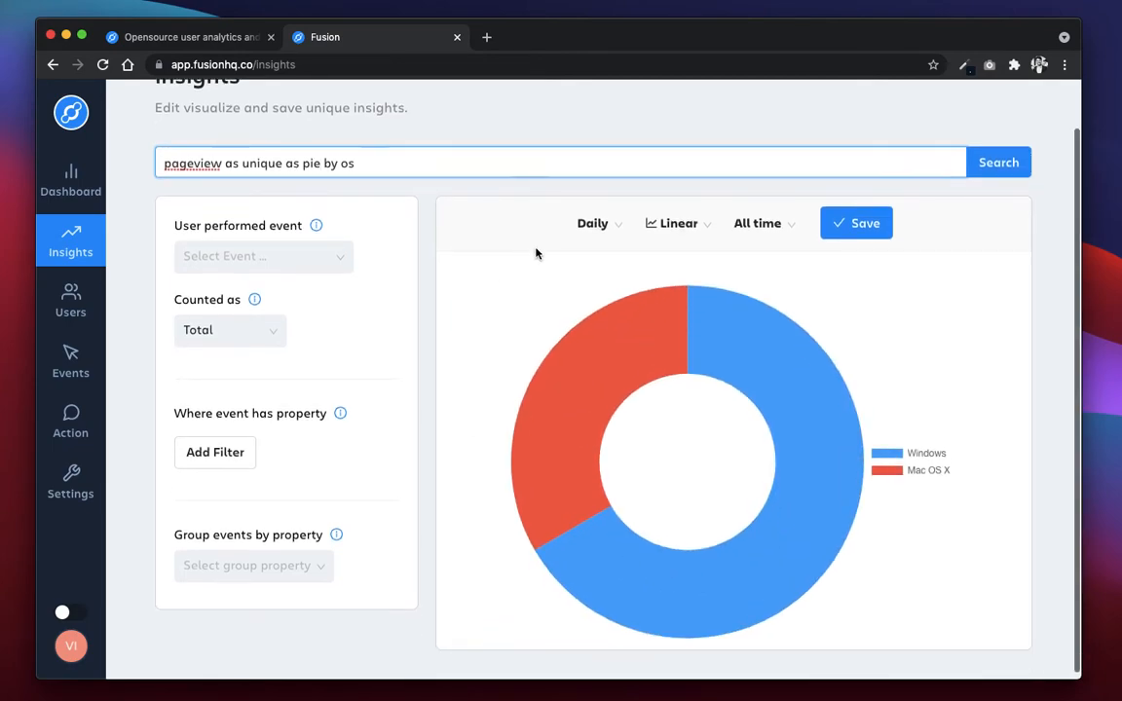
scroll(363, 360, up, 1)
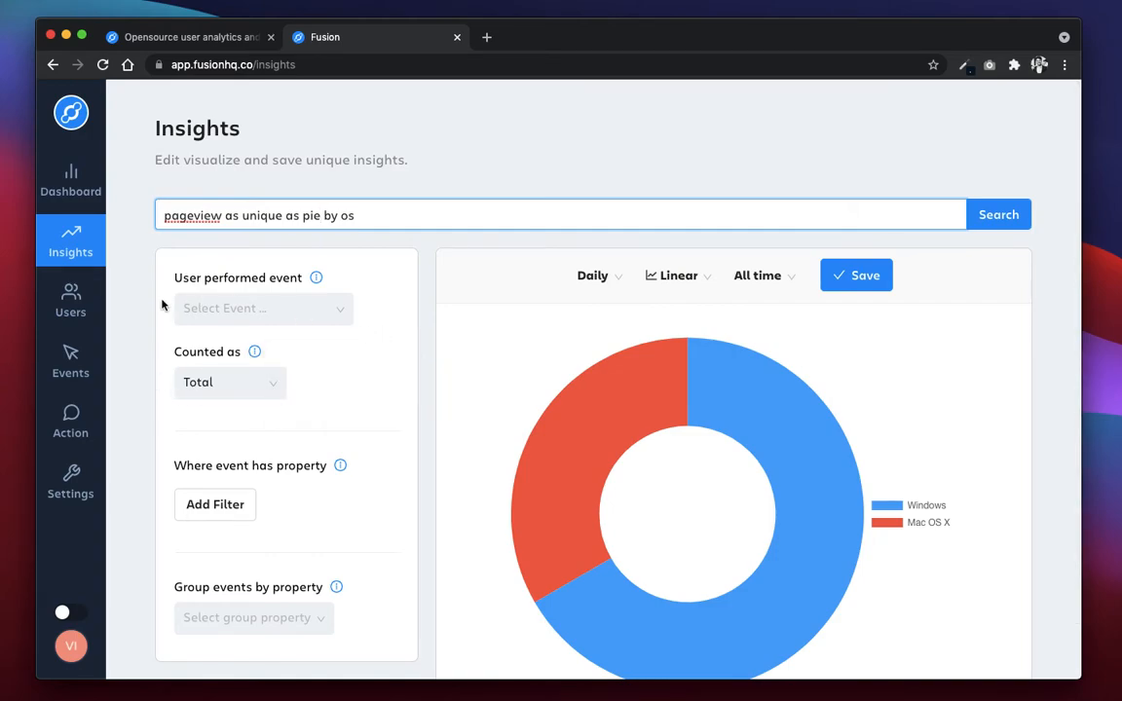
Open the Users page, expand the second user's property details to read them and collapse them again
click(84, 292)
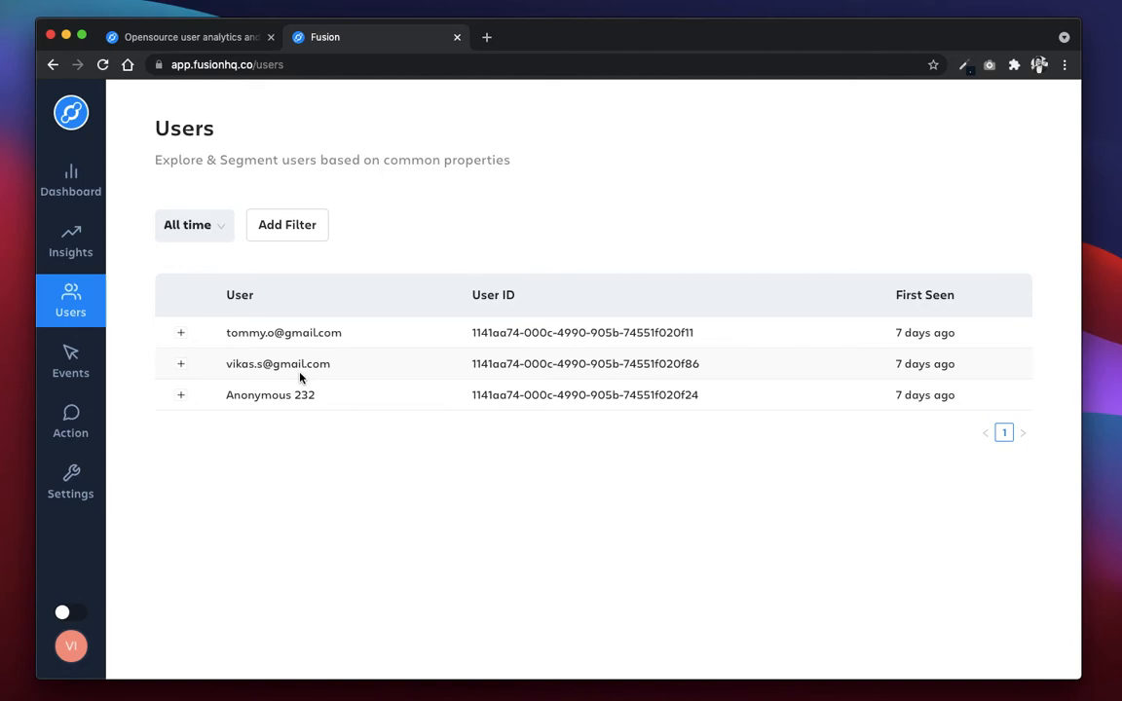
click(182, 365)
scroll(337, 304, down, 3)
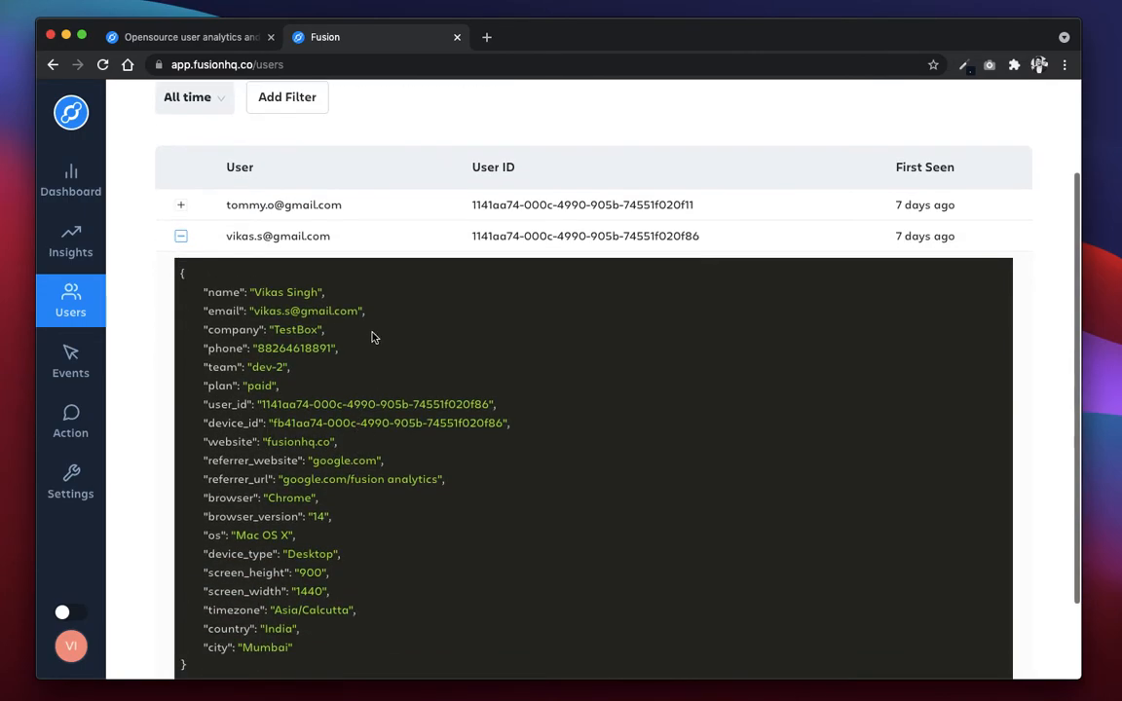
click(180, 236)
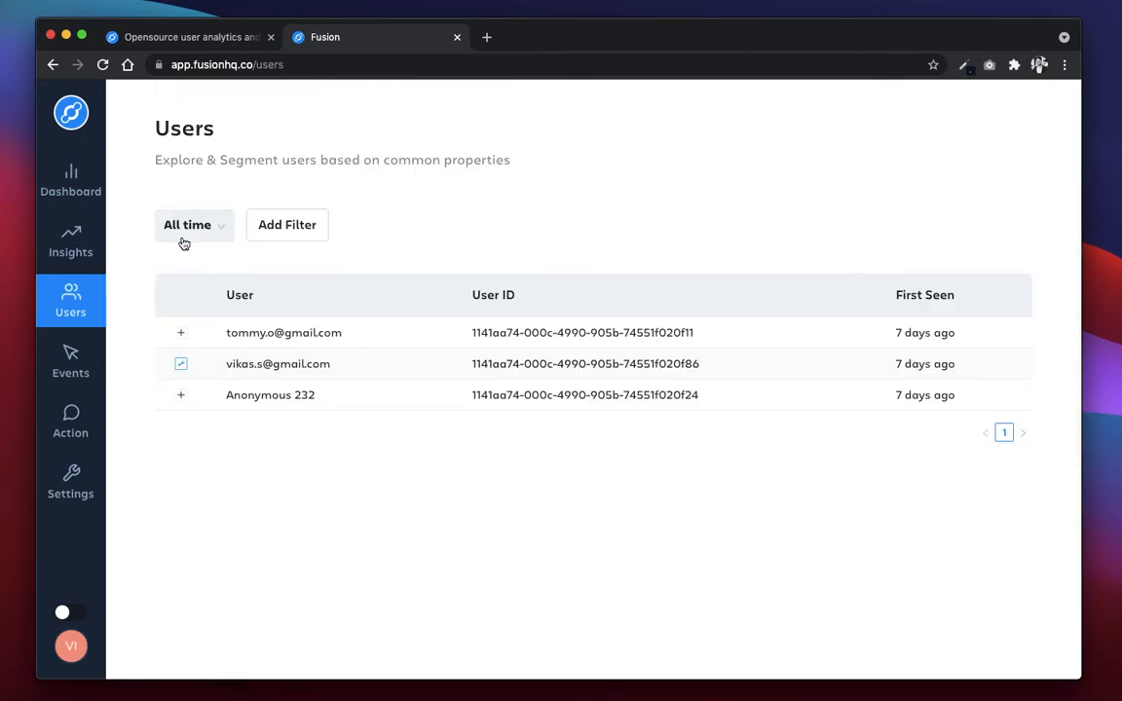
Try the Last 14 days time range on the users list and return it to All time
click(211, 229)
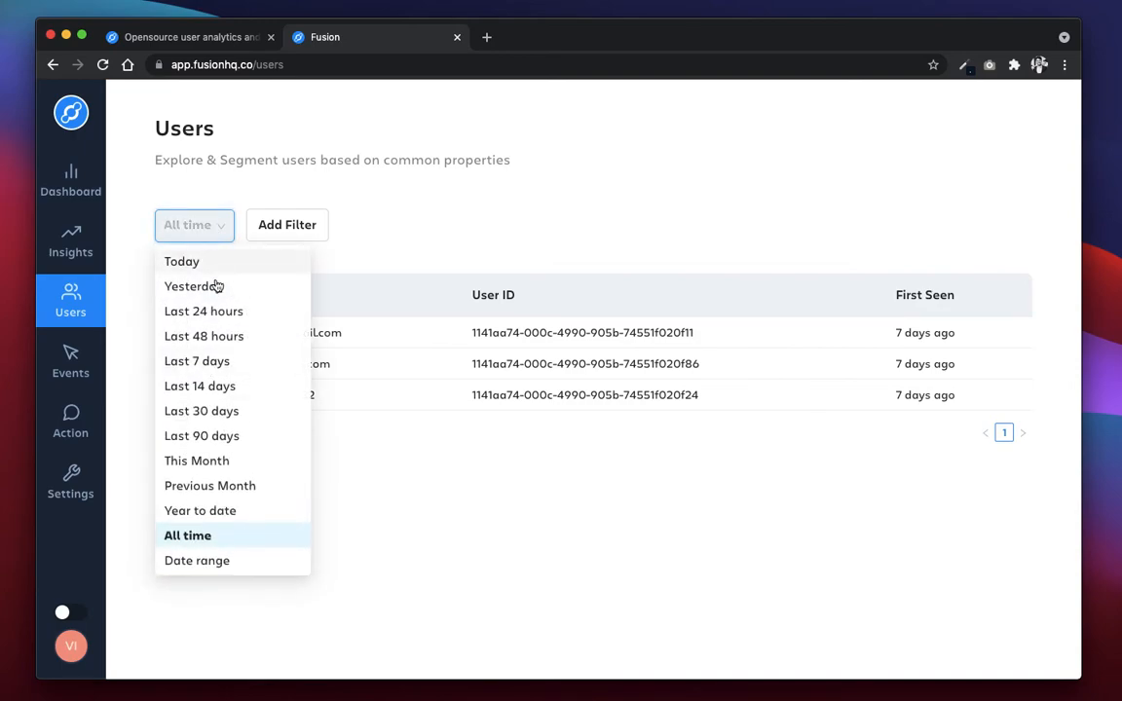
click(218, 384)
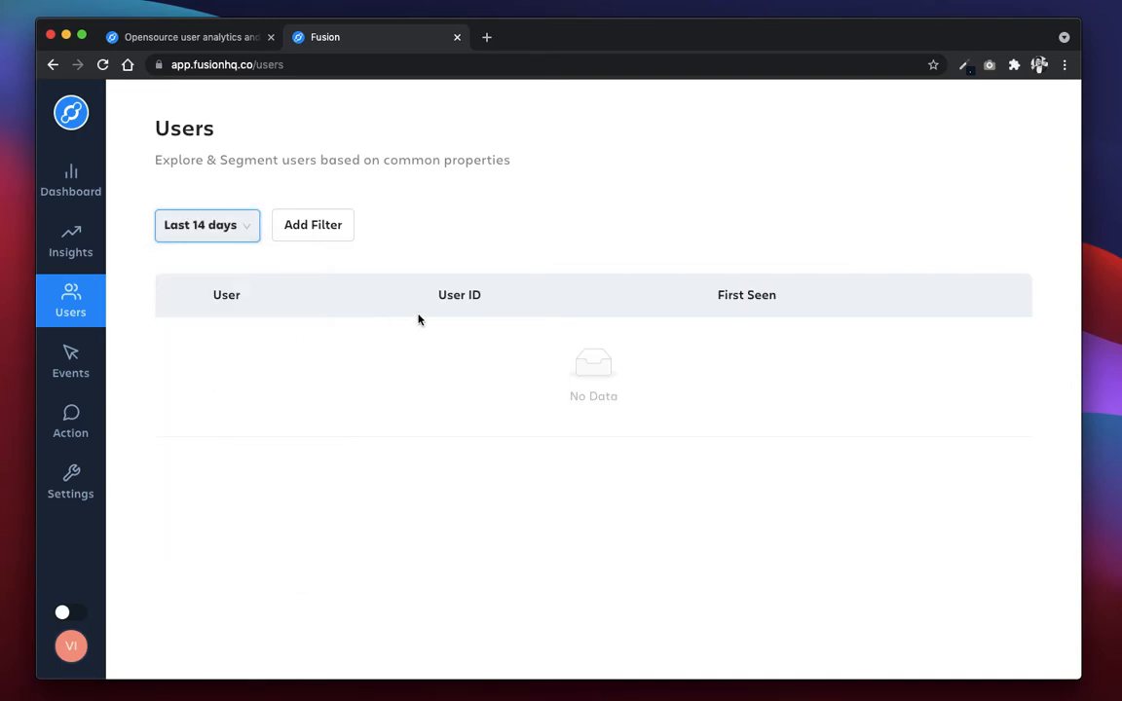
click(228, 233)
click(209, 532)
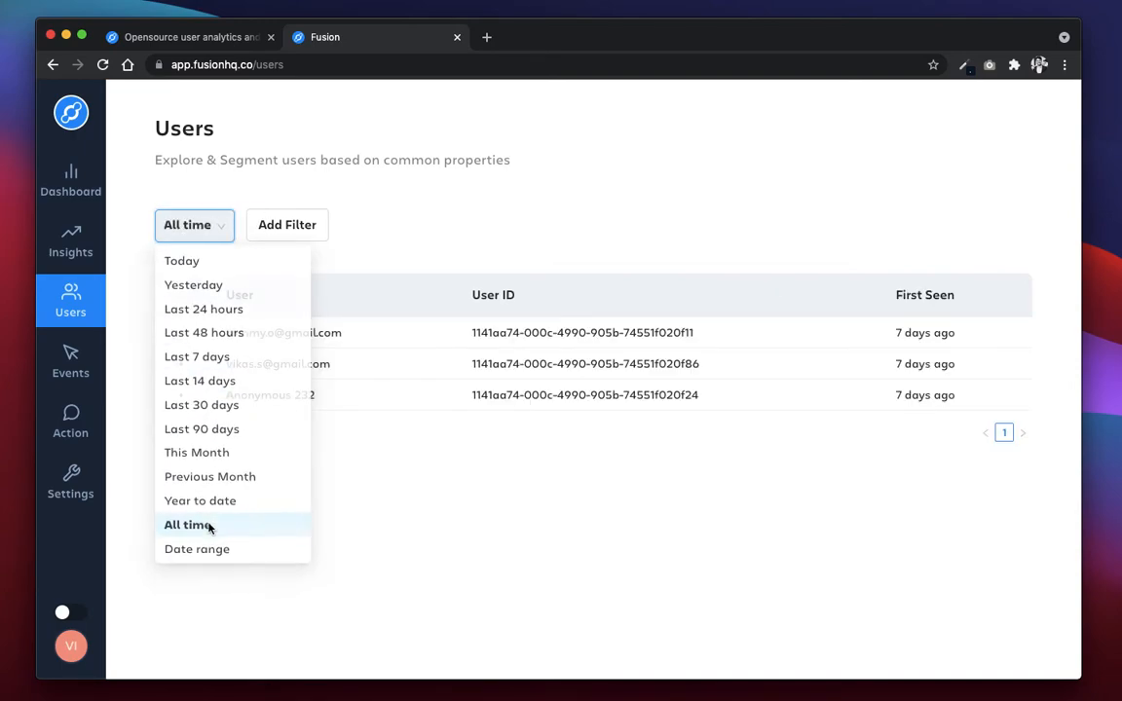
Filter the users list with the condition plan is equal paid
click(311, 223)
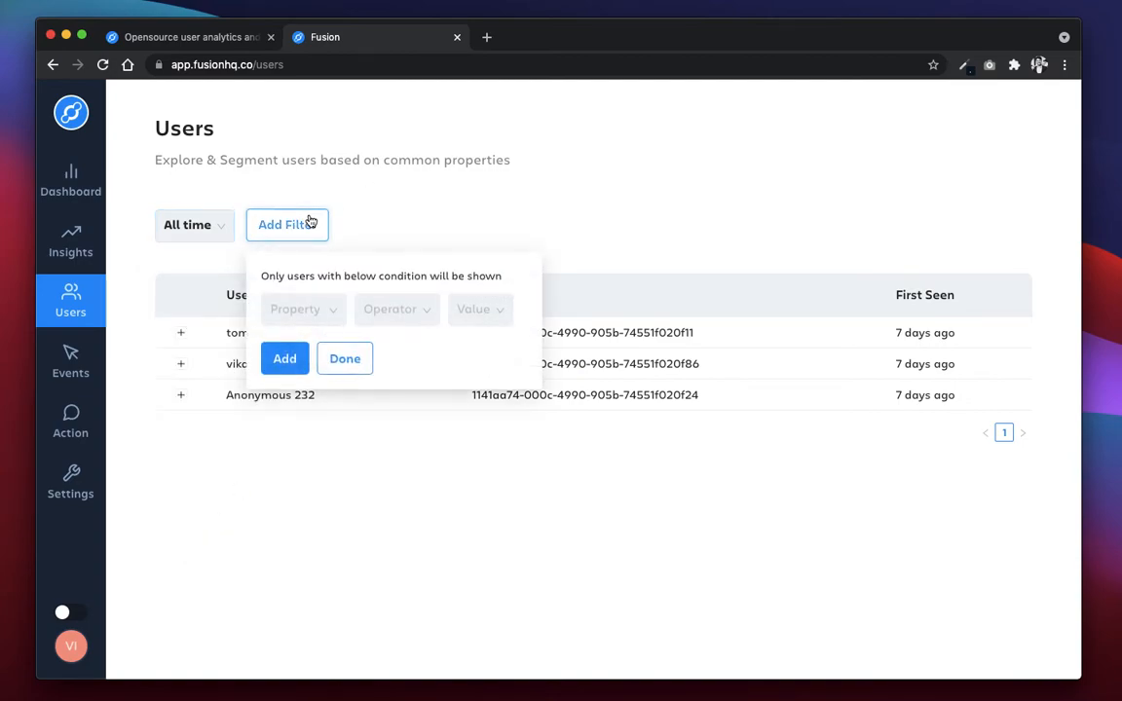
click(308, 304)
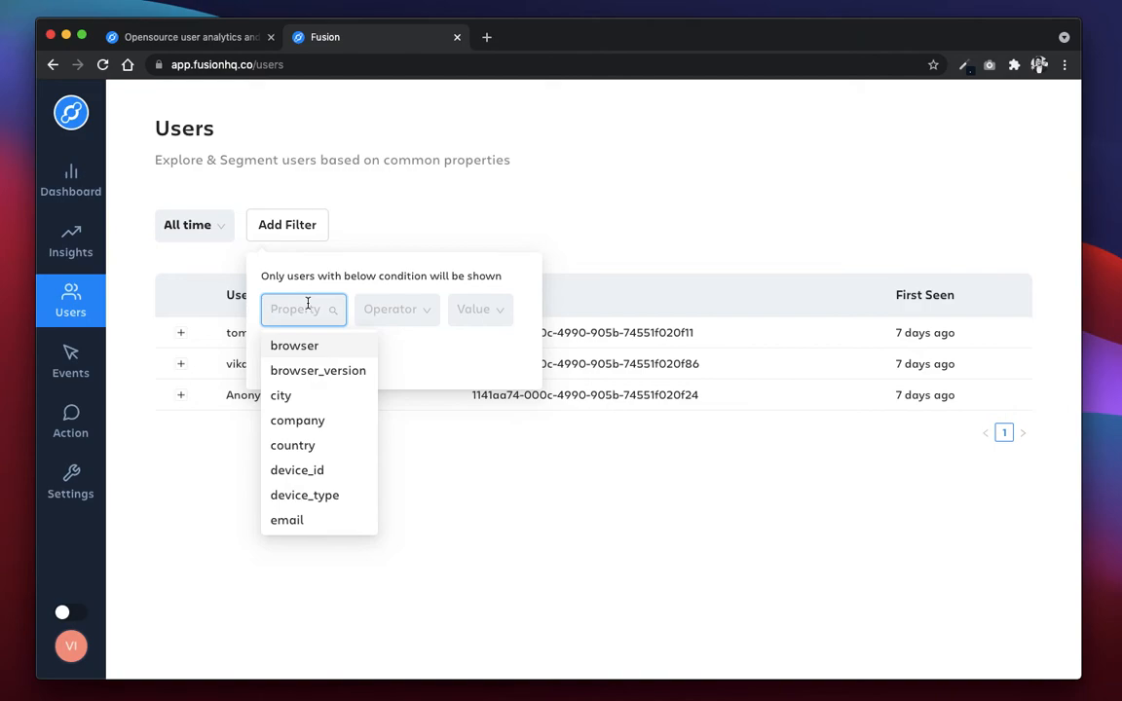
text(pla)
key(Return)
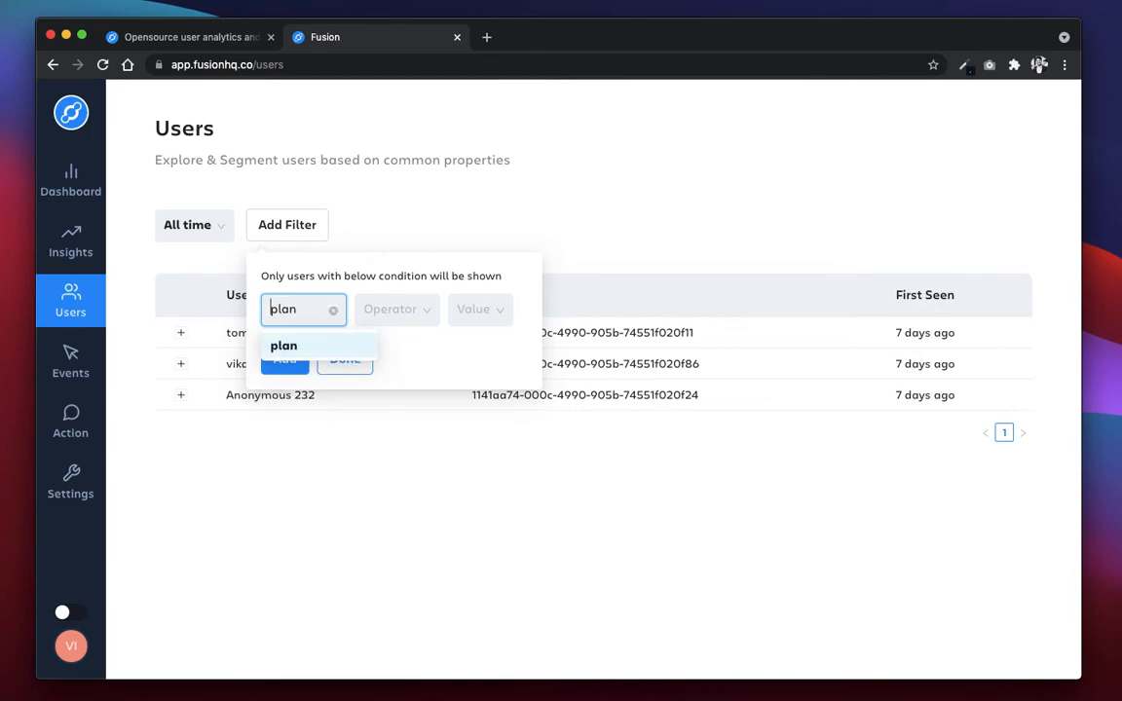
click(396, 308)
click(394, 346)
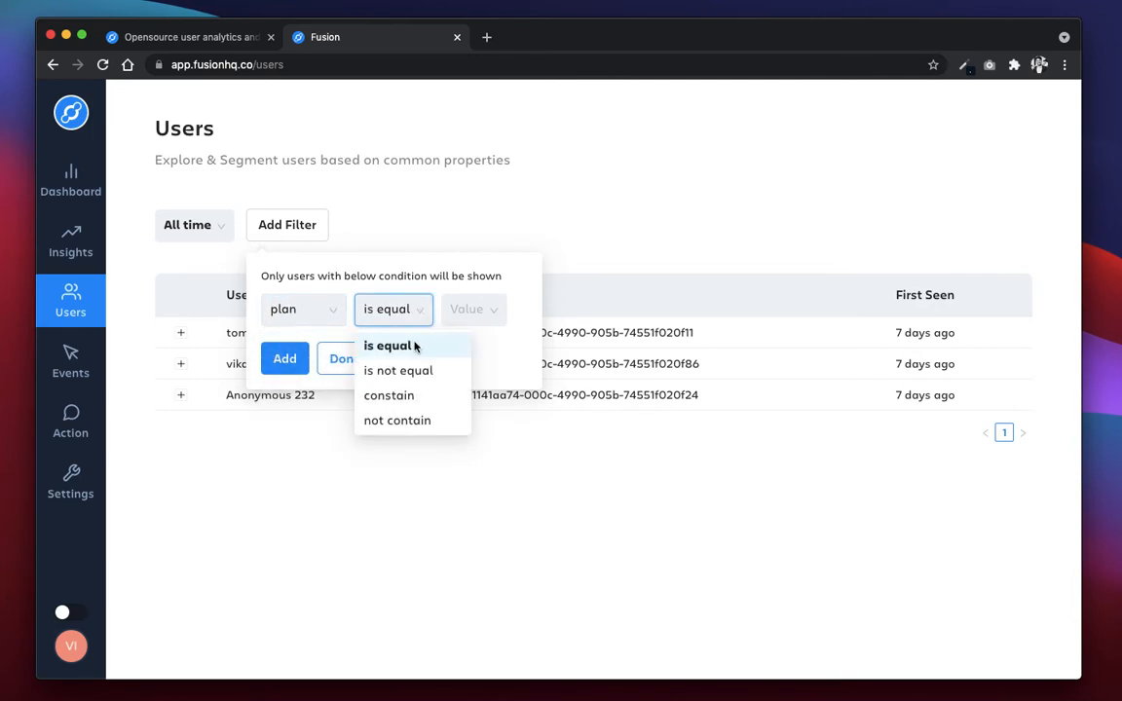
click(472, 309)
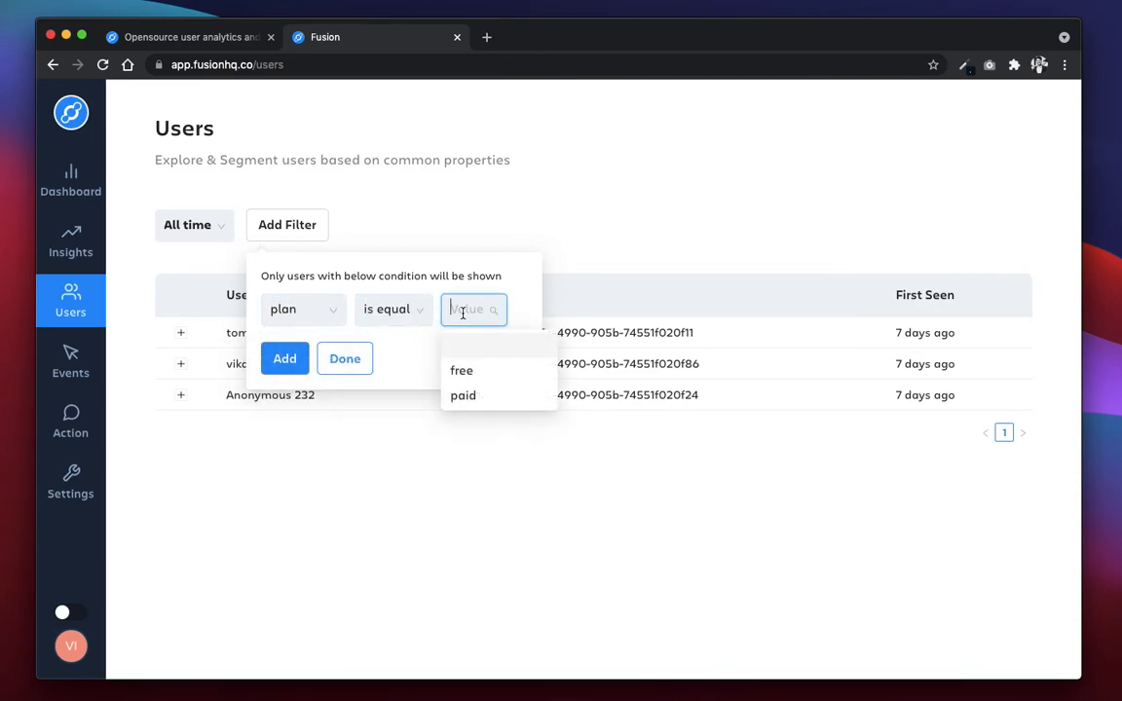
click(464, 395)
click(282, 359)
click(351, 361)
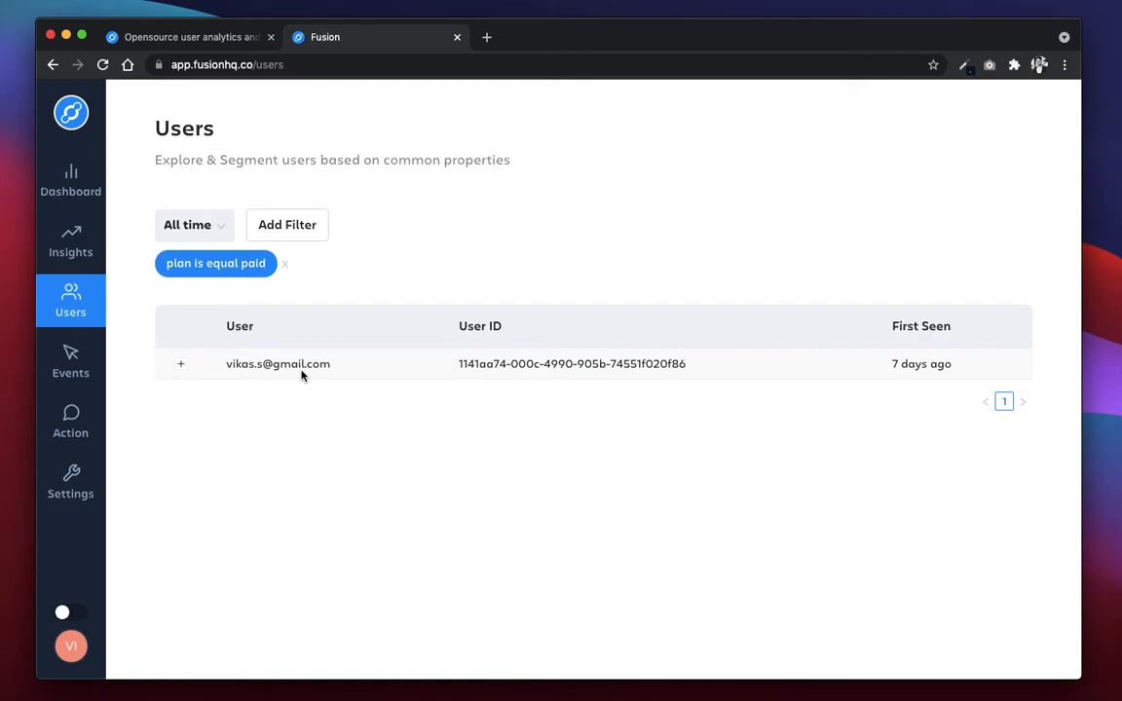
Open the paid user's profile and review the personal details, the property table and the list of performed events
click(354, 368)
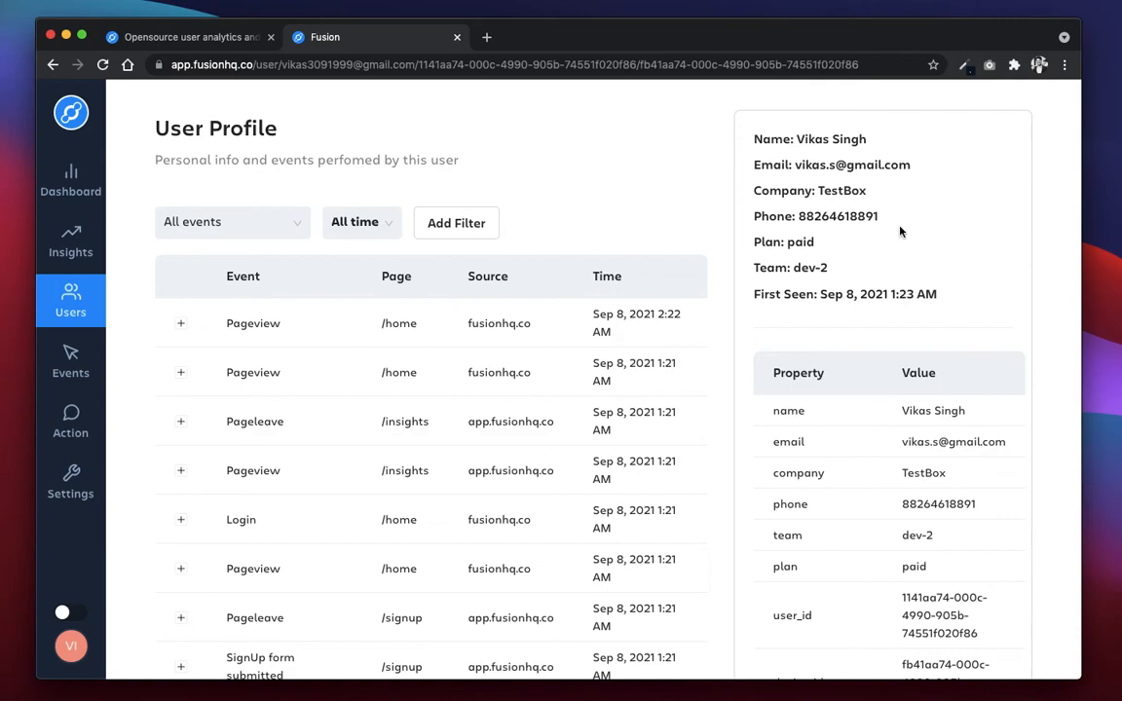
scroll(864, 251, down, 5)
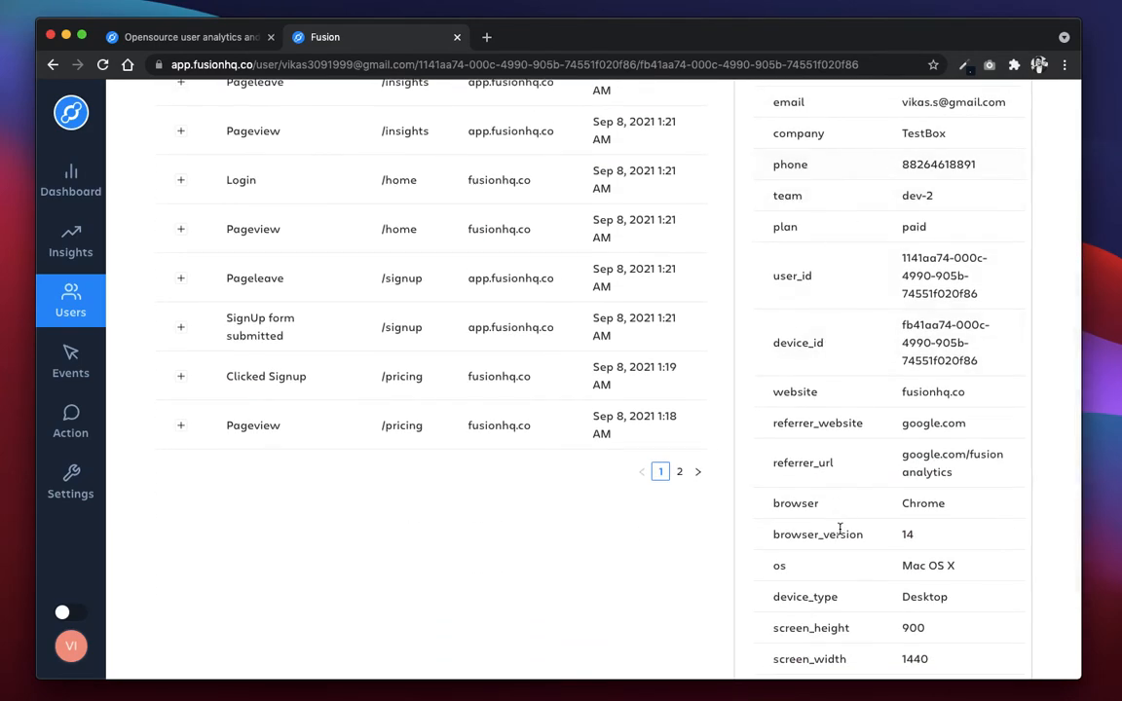
scroll(848, 532, down, 2)
scroll(845, 533, up, 6)
scroll(846, 532, up, 1)
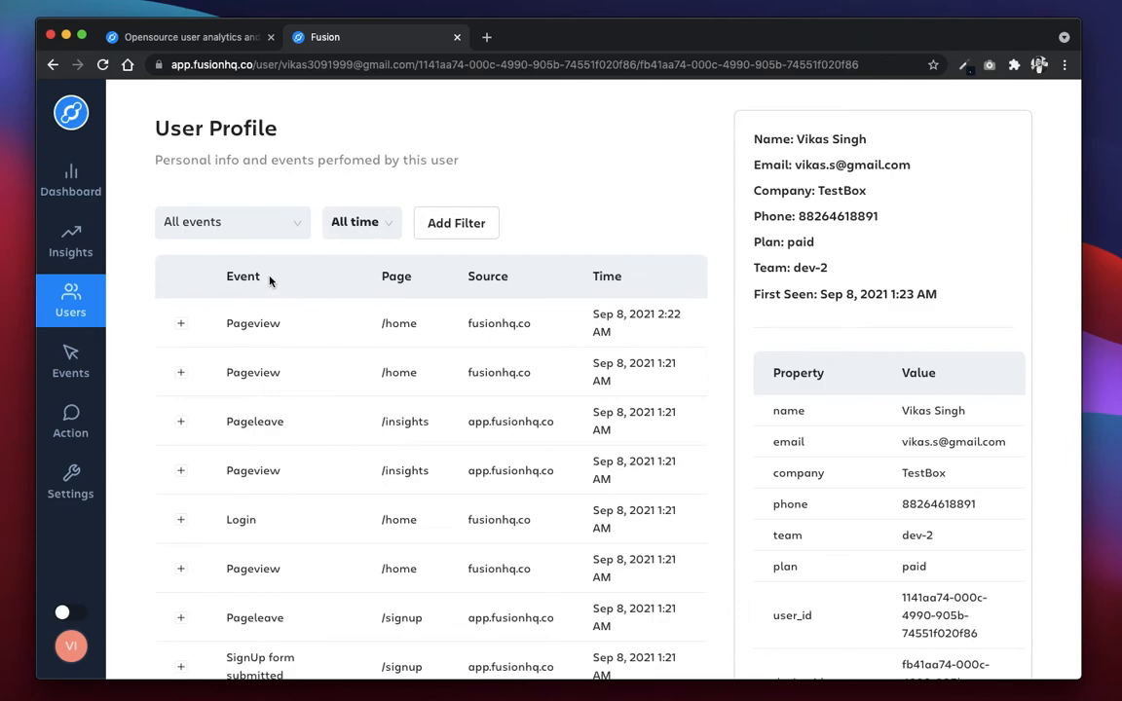
scroll(409, 331, down, 1)
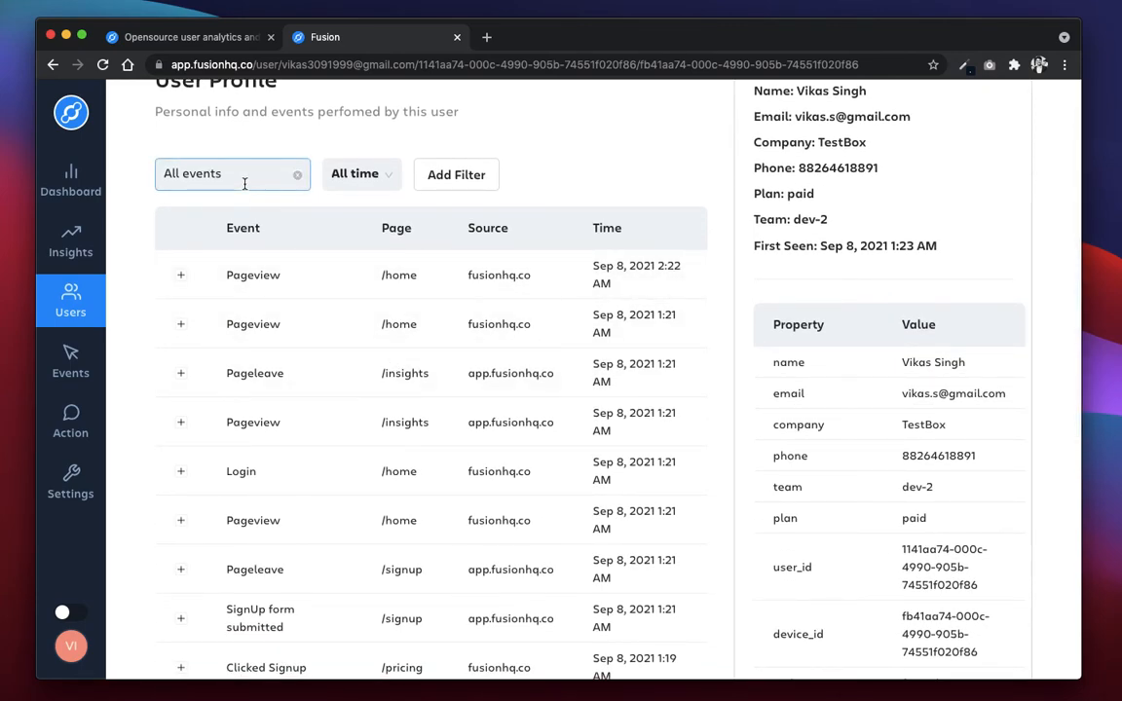
scroll(329, 473, down, 5)
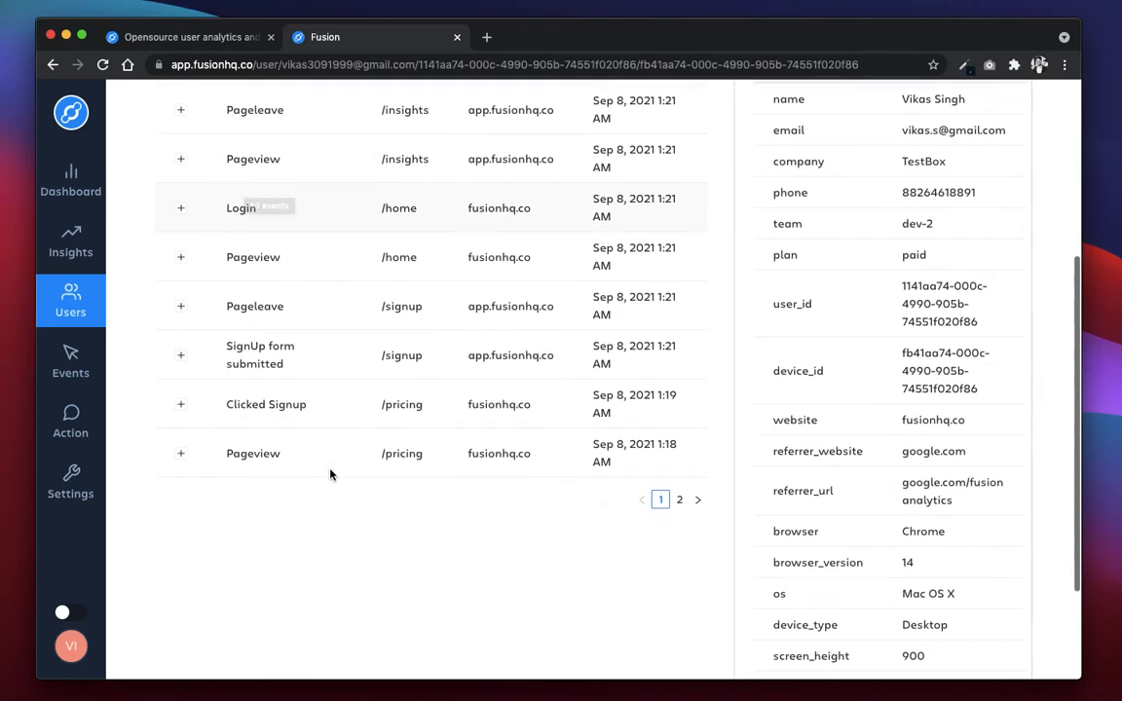
scroll(285, 454, up, 1)
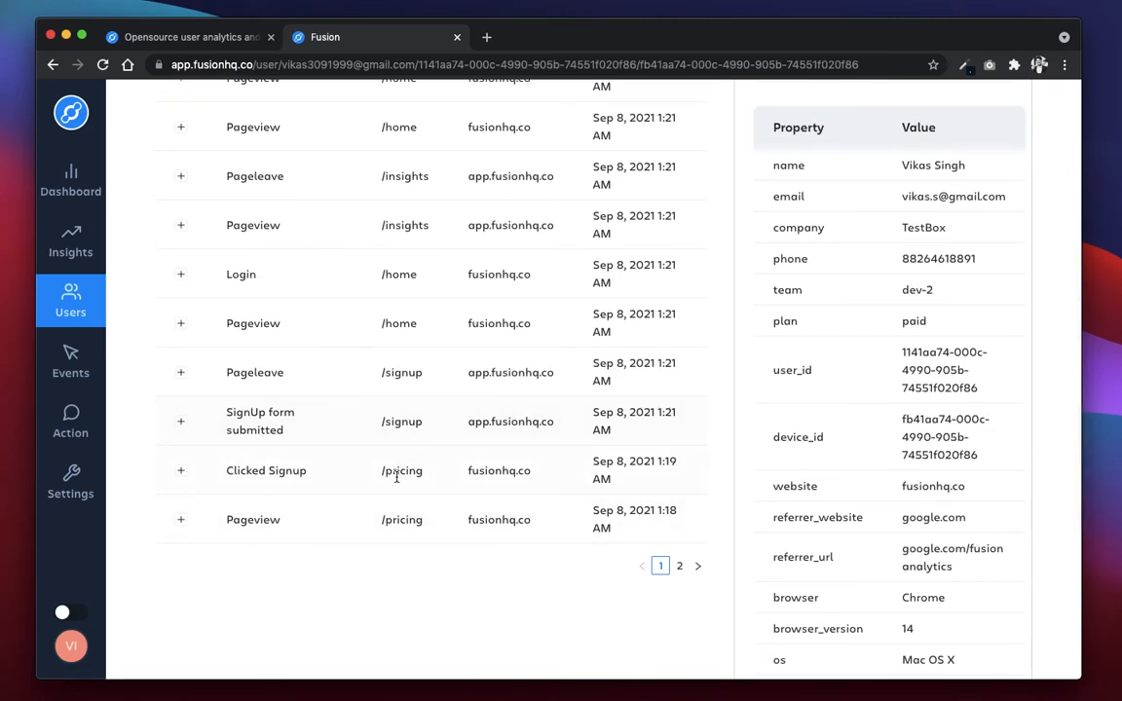
scroll(400, 458, up, 1)
scroll(402, 428, up, 1)
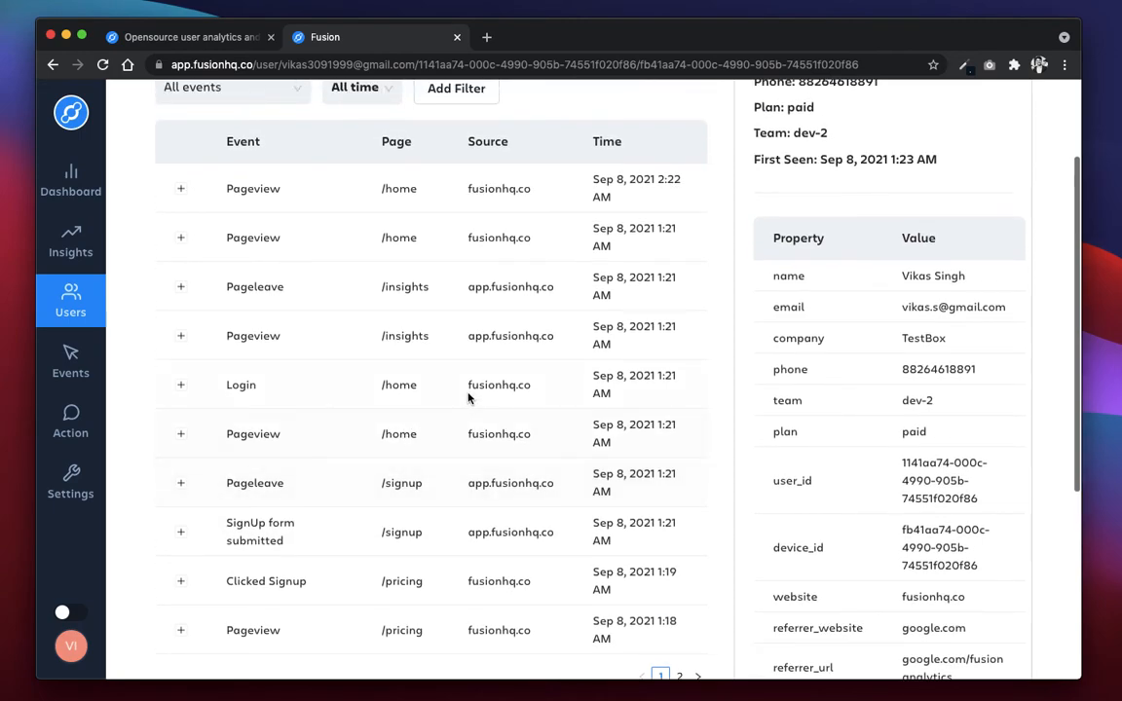
scroll(419, 395, up, 1)
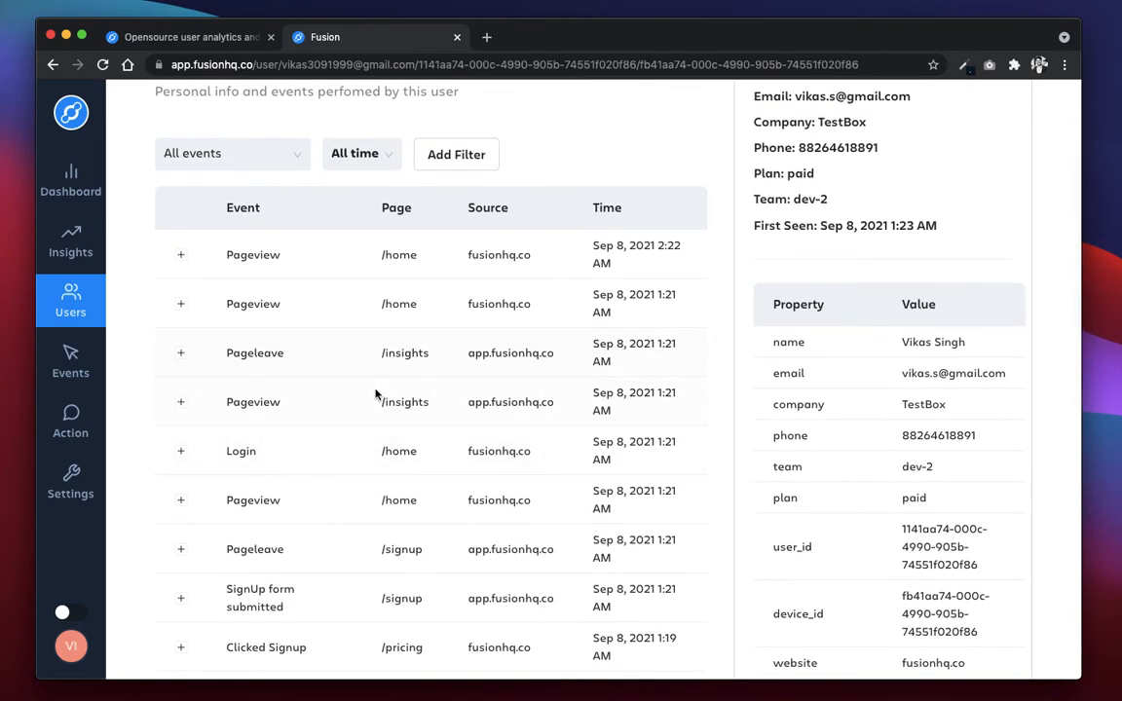
scroll(288, 370, up, 1)
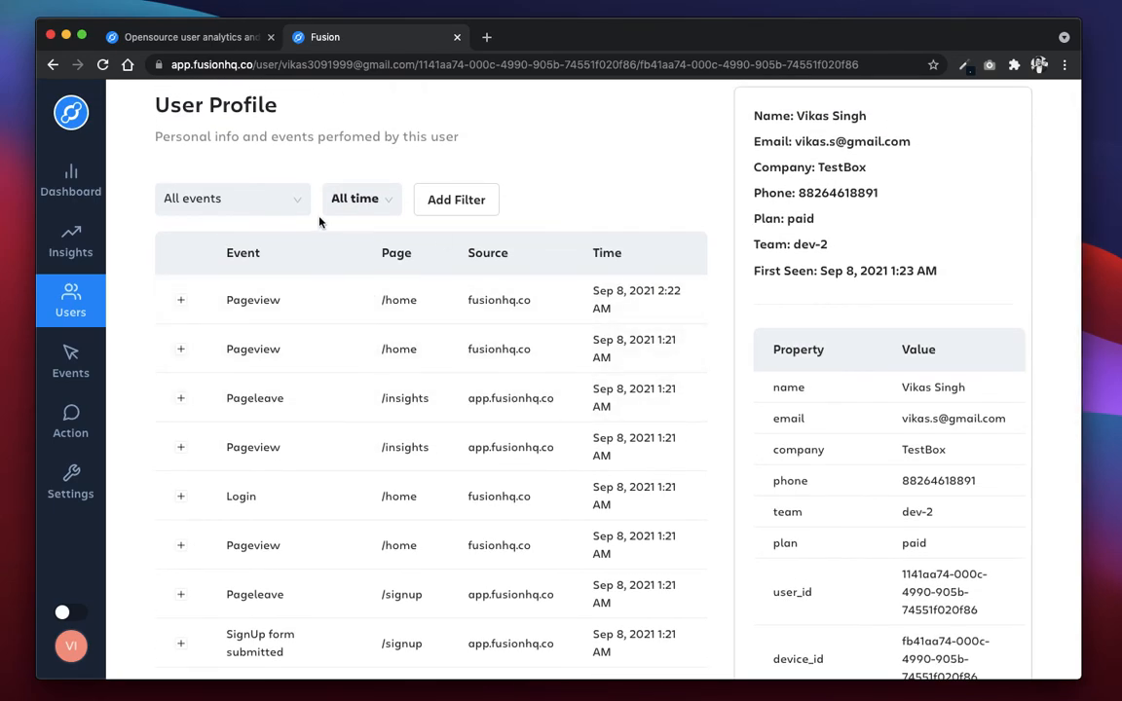
Limit the profile's event list to Login events and switch the event selection to Pageview
click(245, 202)
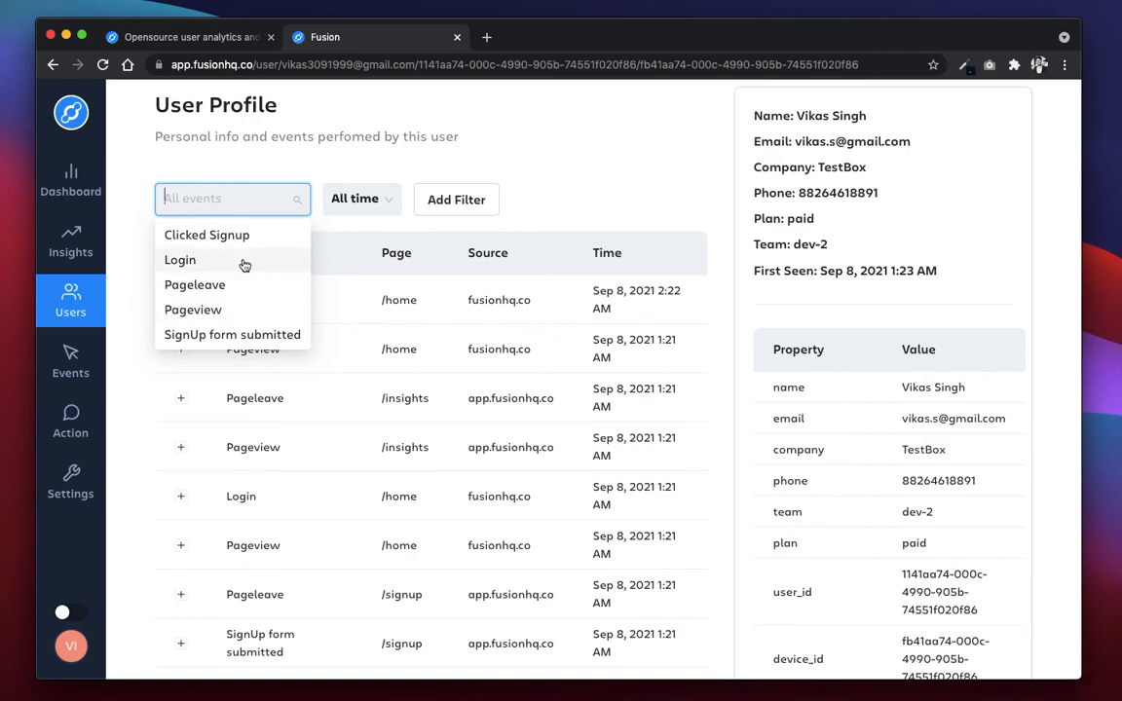
click(243, 261)
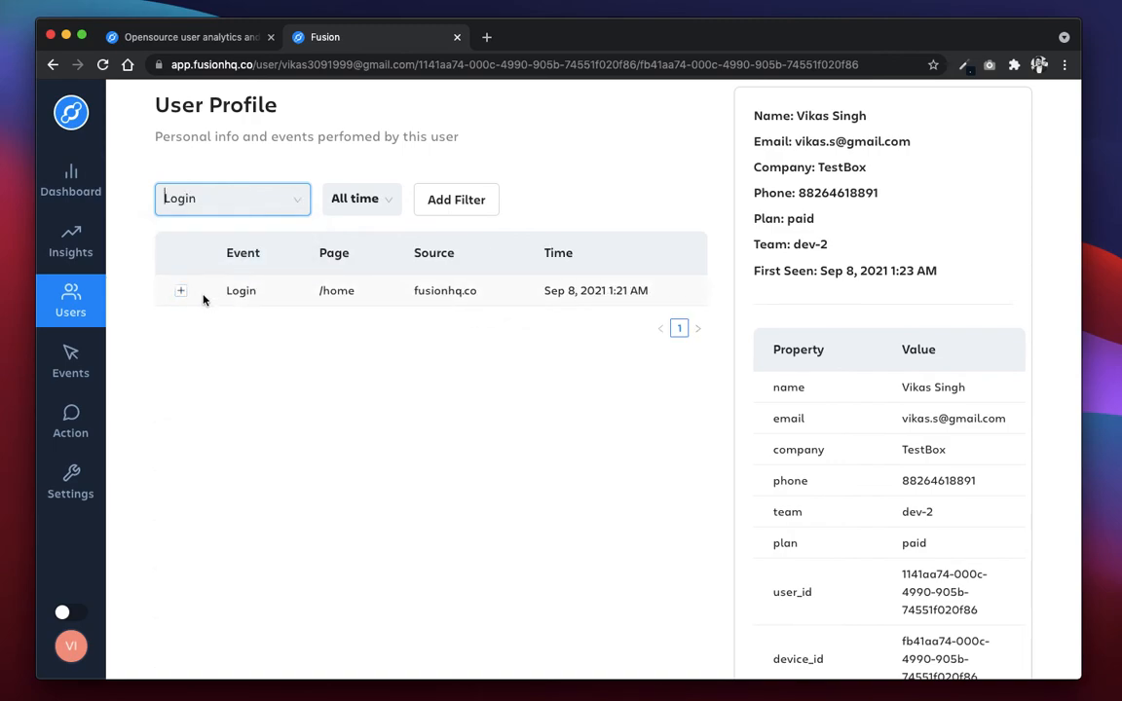
click(245, 201)
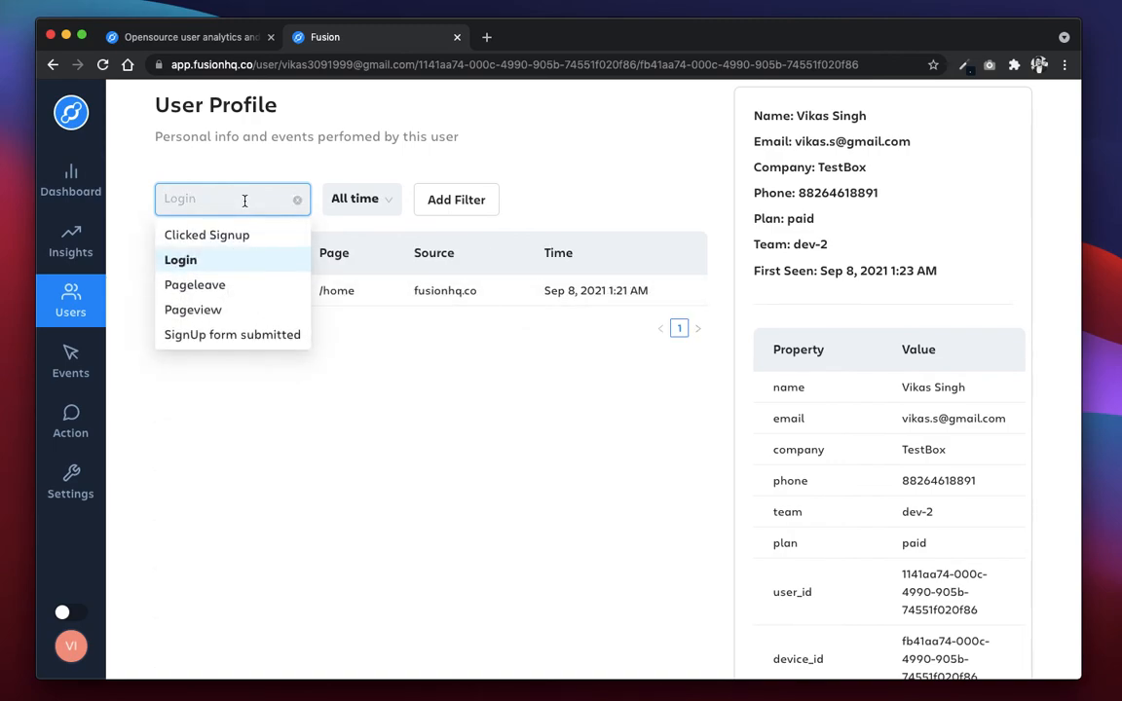
click(233, 310)
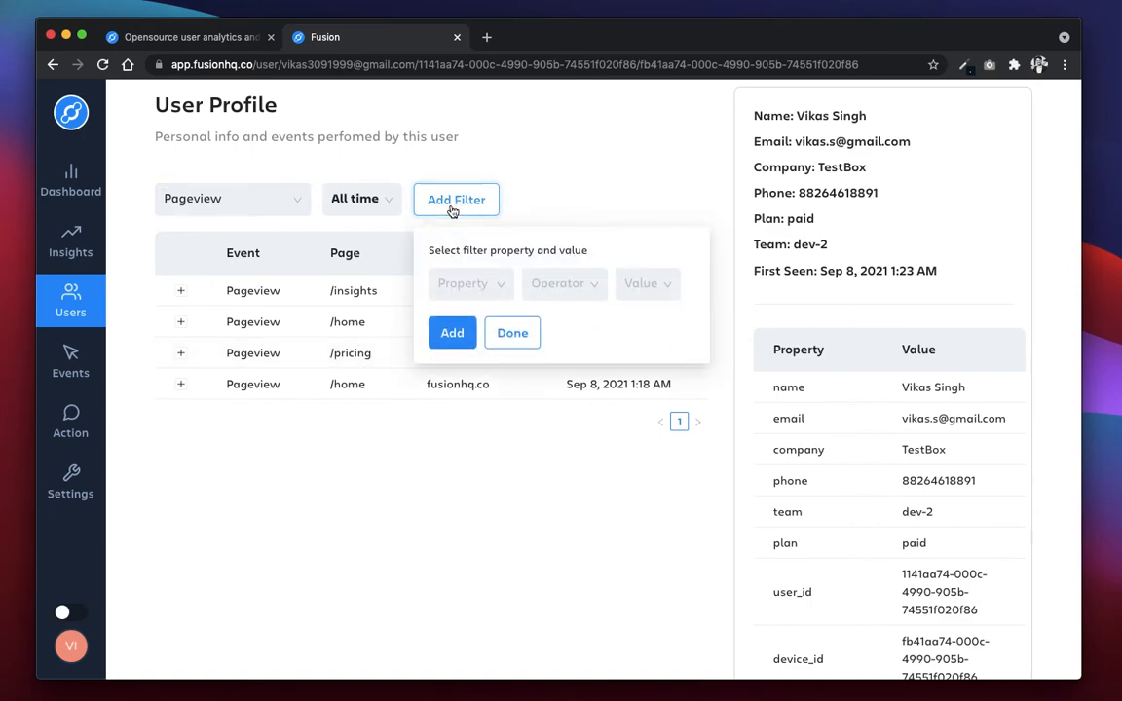
Filter the profile's Pageview events with page is equal /pricing and remove that filter again
click(471, 283)
text(page)
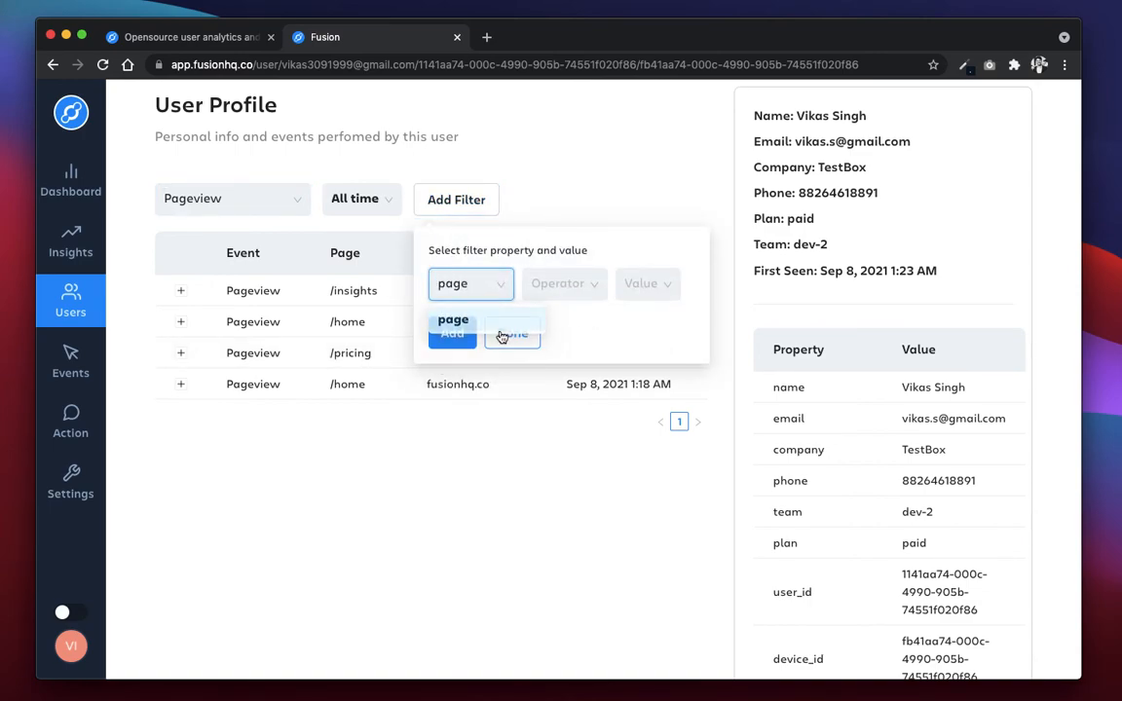
click(495, 323)
click(573, 283)
click(577, 319)
click(621, 284)
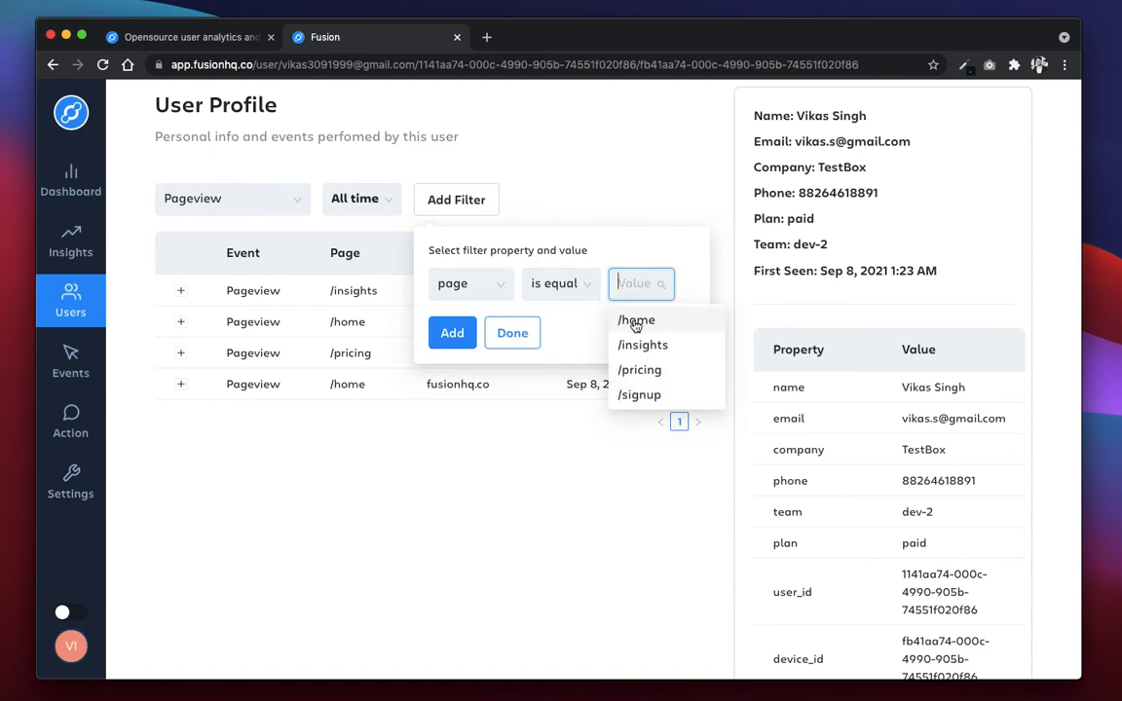
click(639, 371)
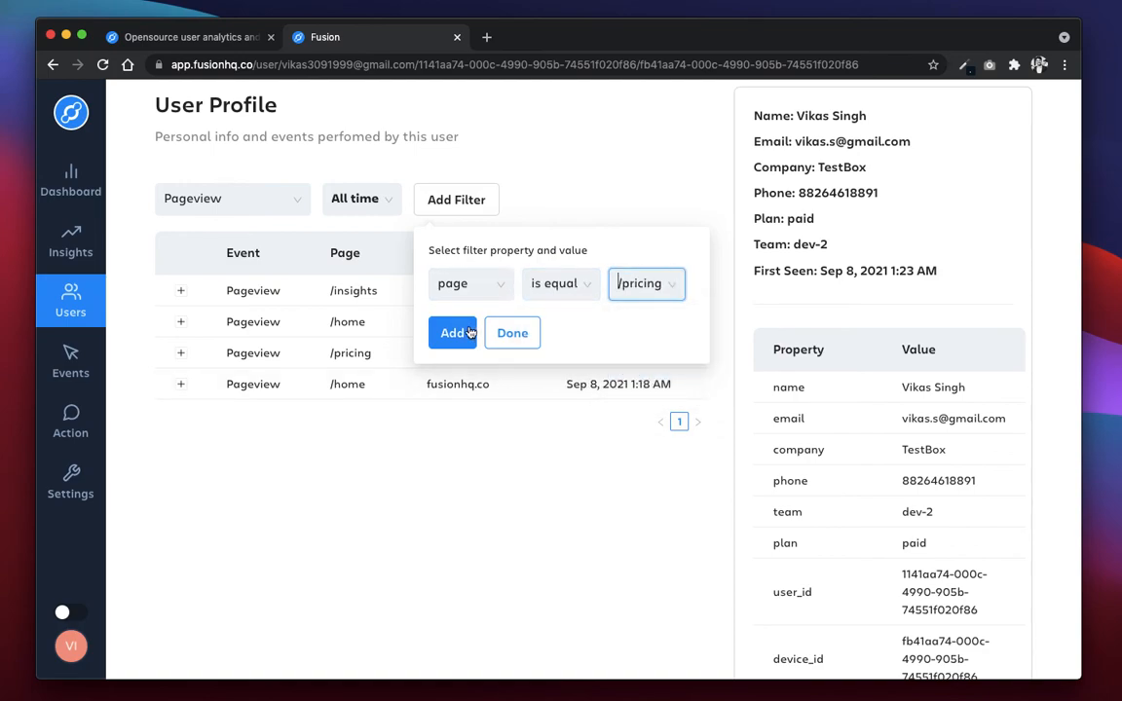
click(452, 332)
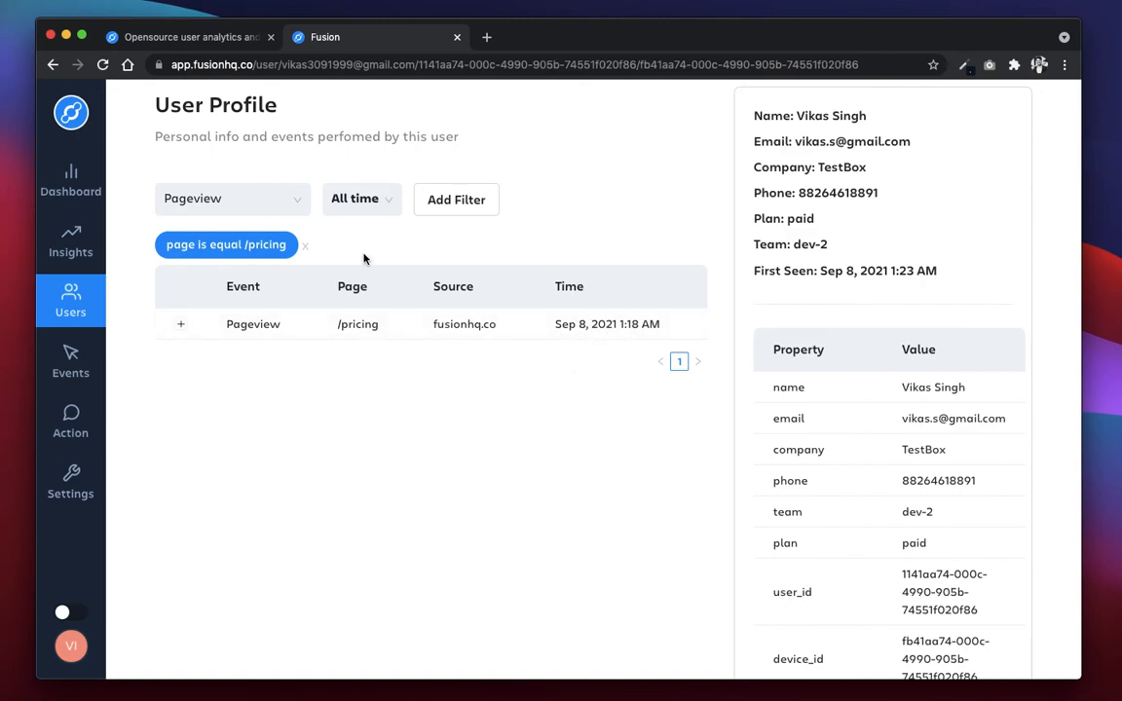
scroll(365, 258, up, 1)
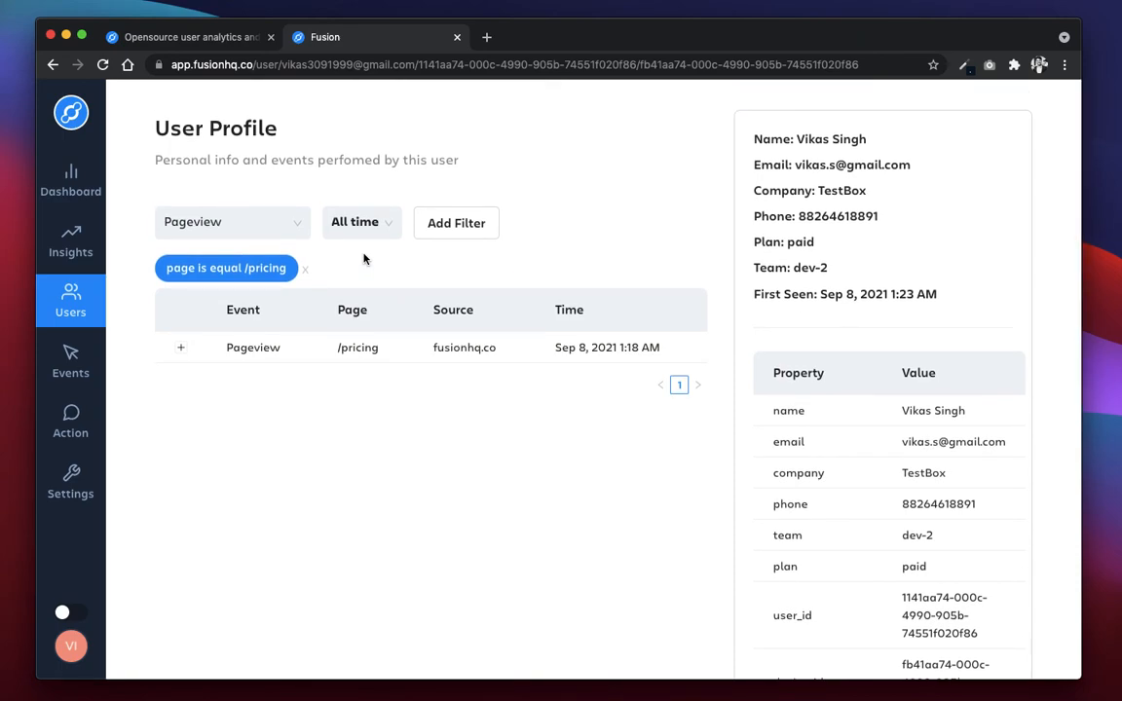
click(304, 269)
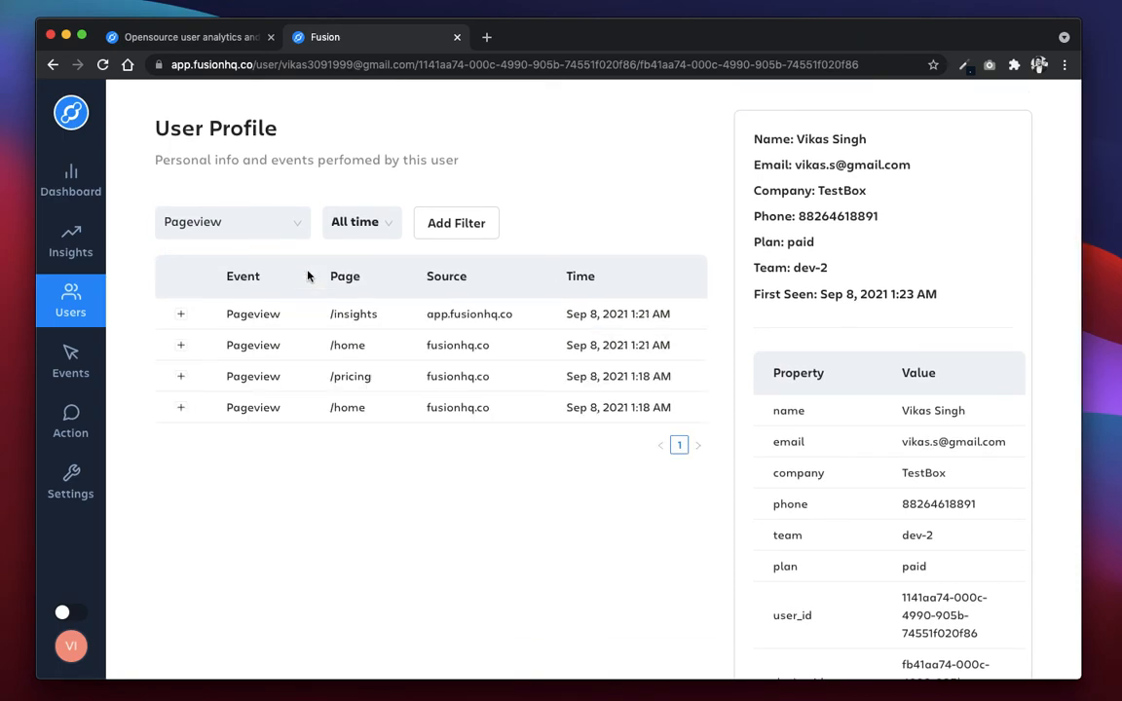
View the anonymous user's profile from the Users page, and that of the first user in the list
click(63, 291)
click(269, 393)
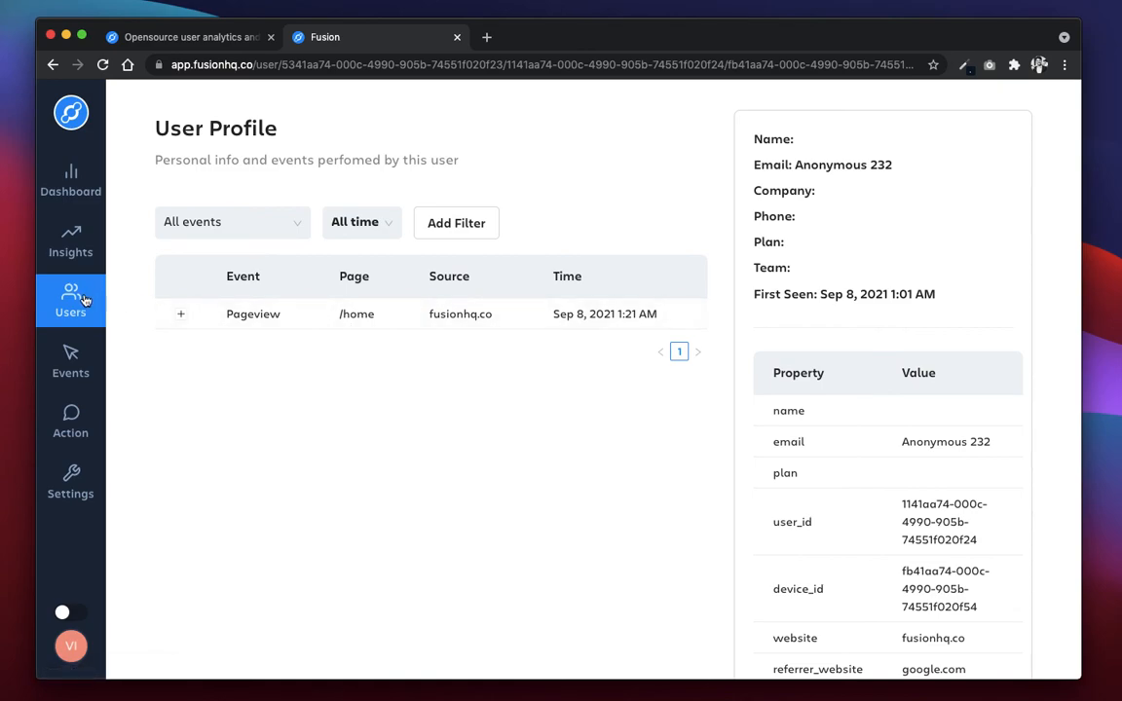
click(86, 300)
click(258, 330)
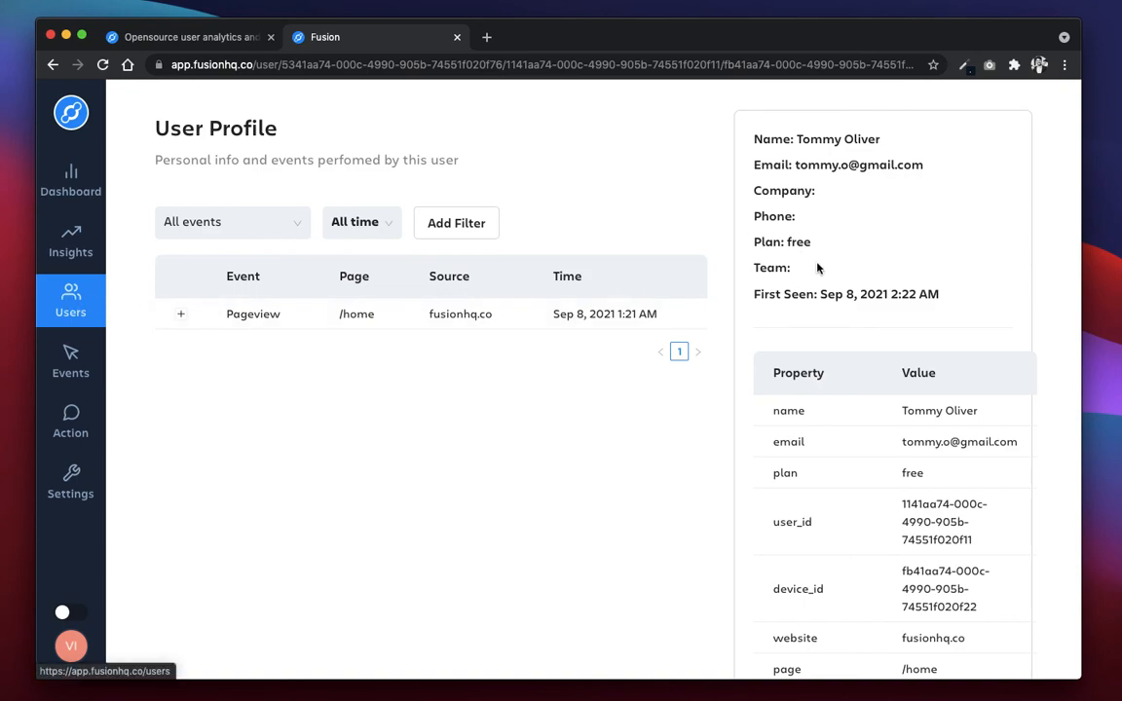
Return to the Users list and open the Action page
click(84, 295)
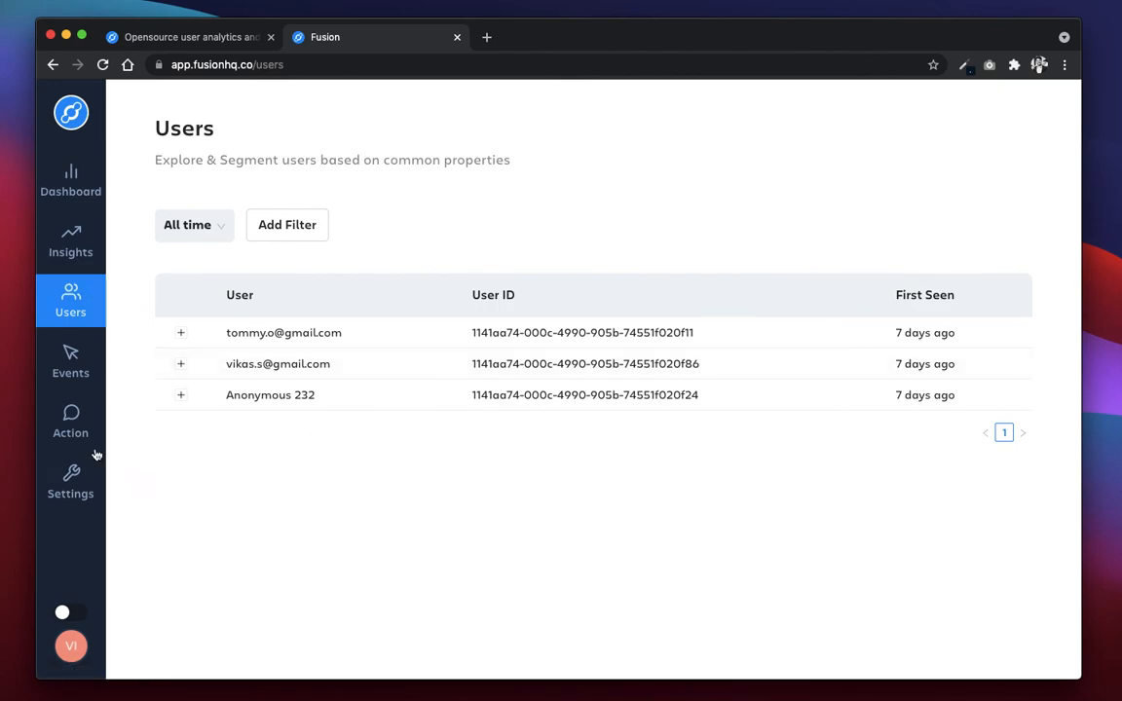
click(72, 426)
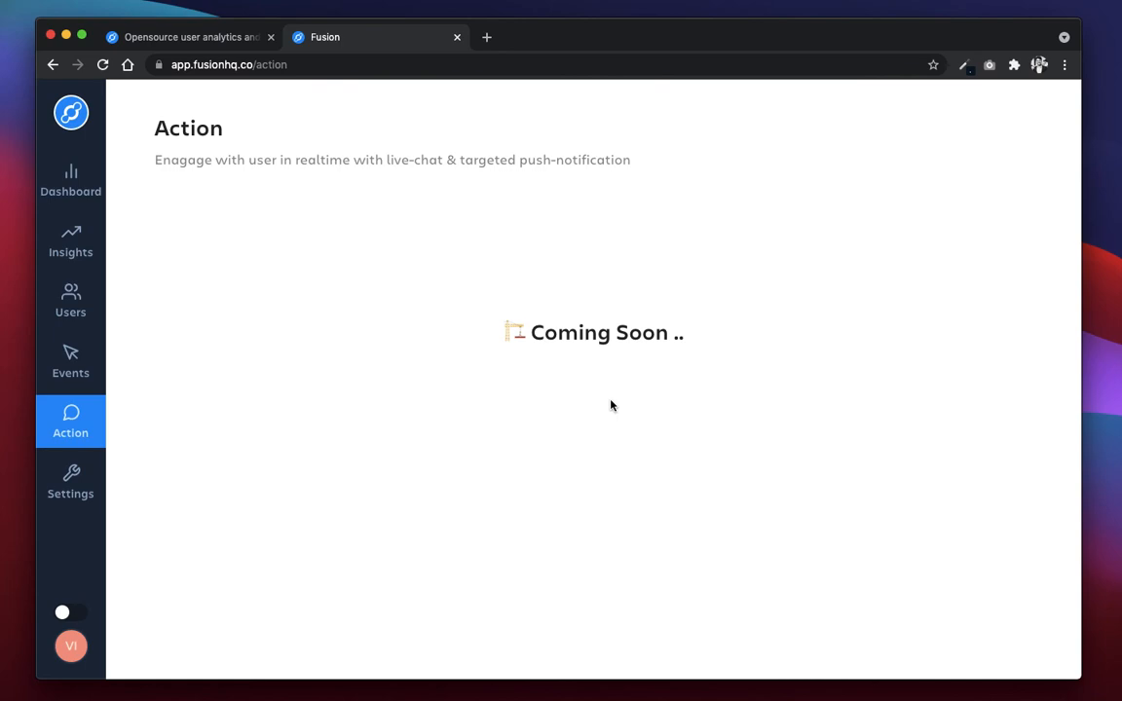